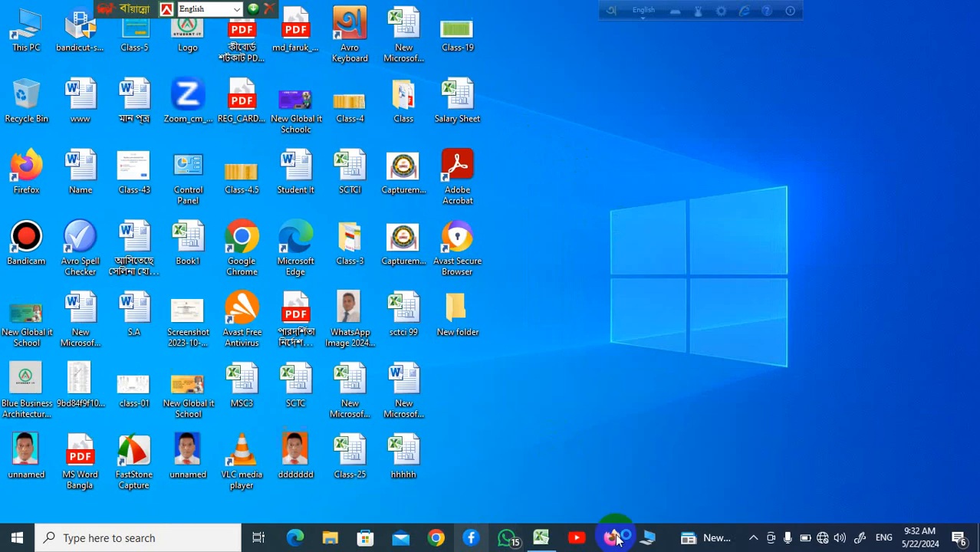
# Step: Restore the Book1 Excel window from the taskbar
pyautogui.click(542, 540)
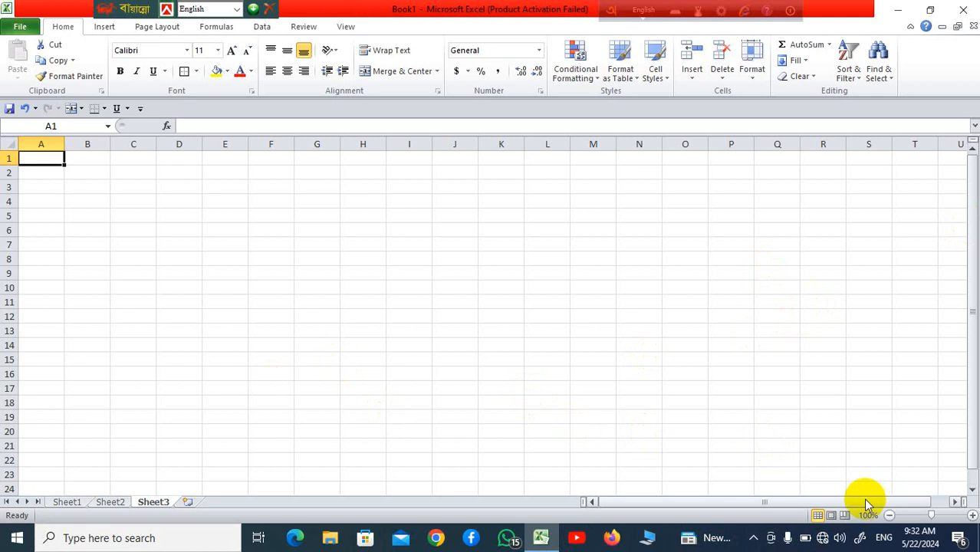
# Step: Merge and centre E2:O4 and enter the title 'Student Computer'
pyautogui.click(384, 304)
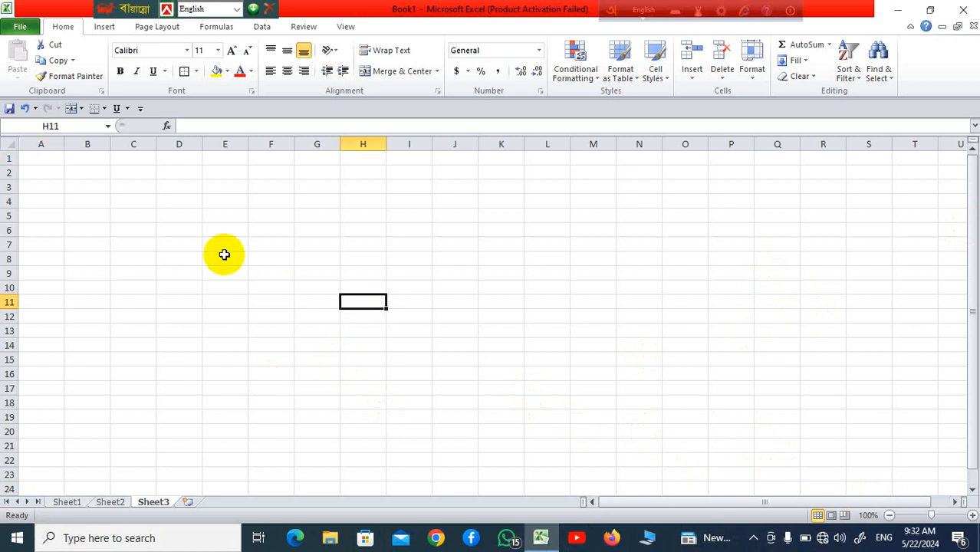
pyautogui.moveTo(216, 174); pyautogui.dragTo(684, 206)
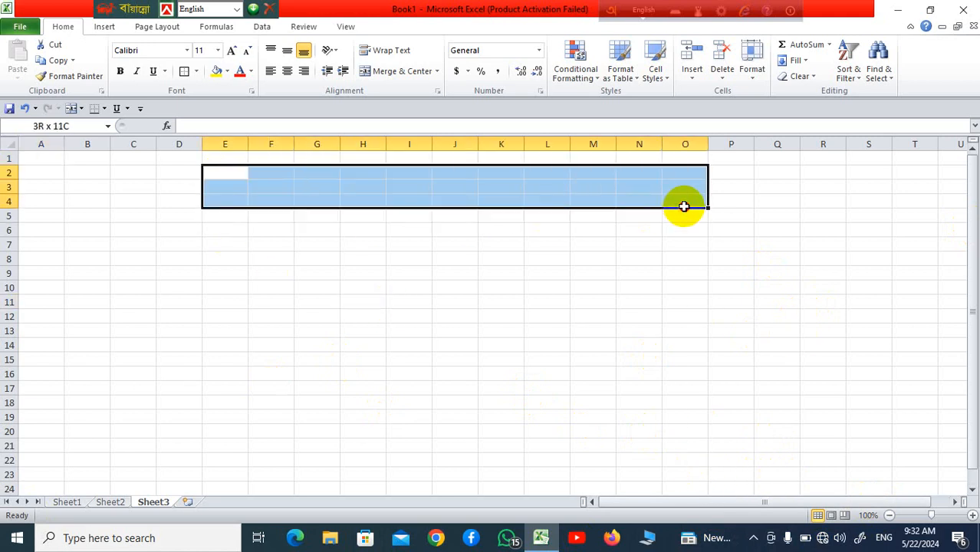
pyautogui.click(404, 71)
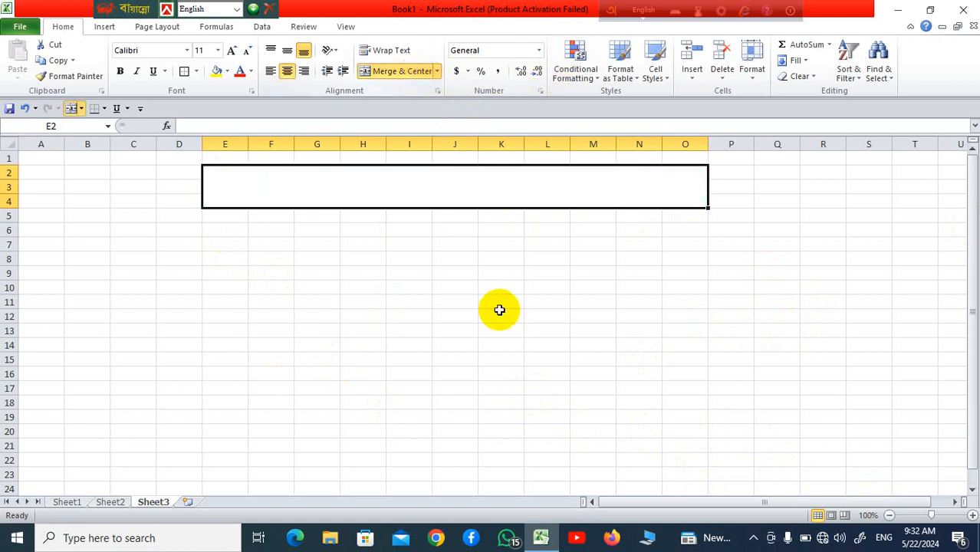
pyautogui.click(499, 310)
pyautogui.click(457, 192)
pyautogui.write('S')
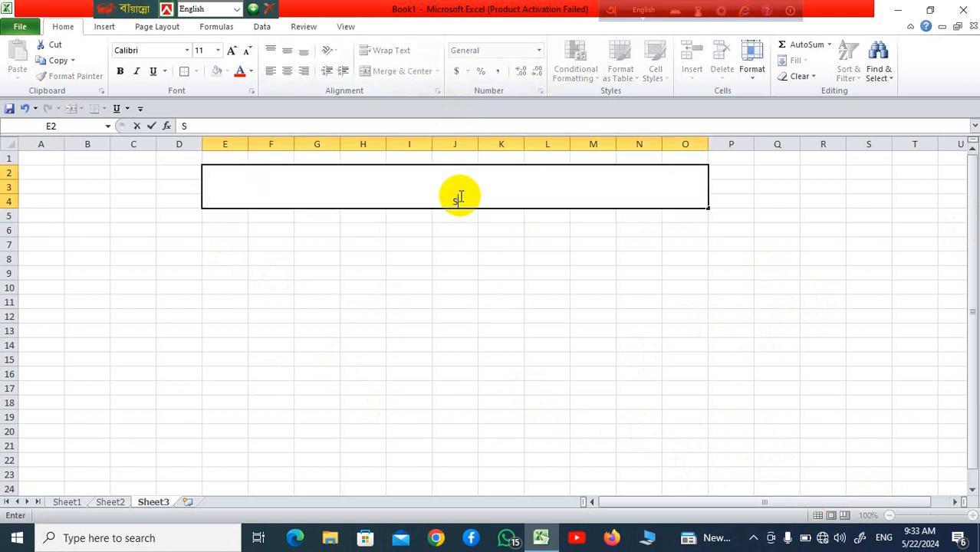
pyautogui.write('tudent Comput')
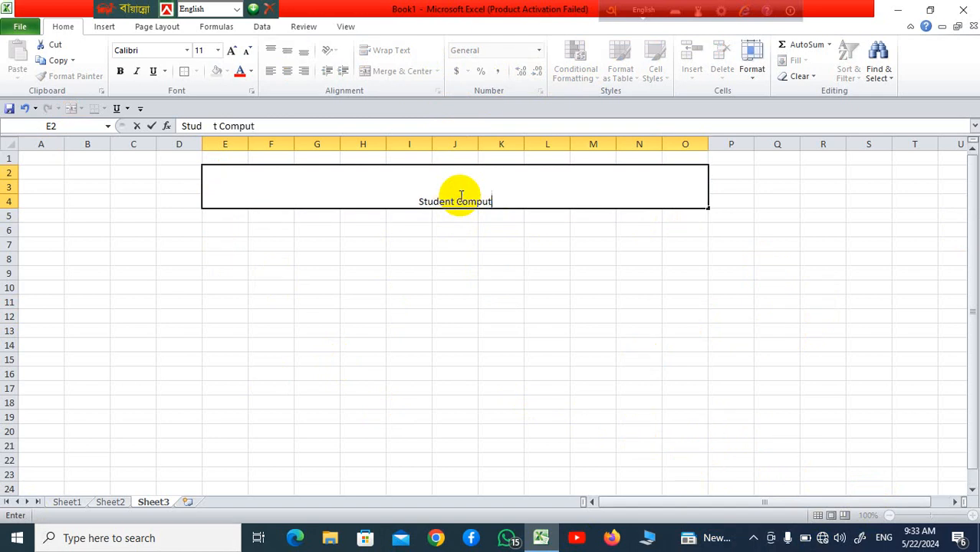
pyautogui.write('er')
pyautogui.click(519, 242)
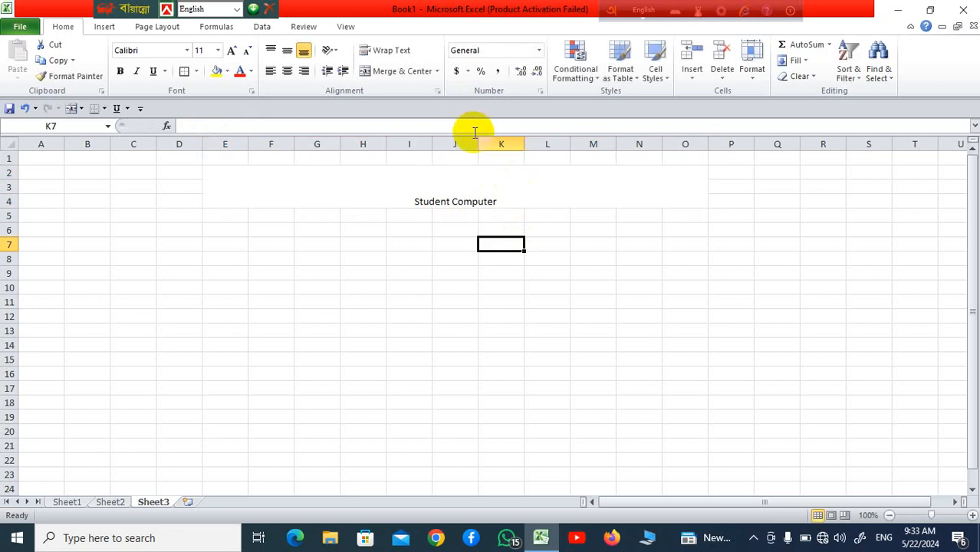
# Step: Enlarge the title to size 26 and set it in the Algerian font
pyautogui.click(490, 184)
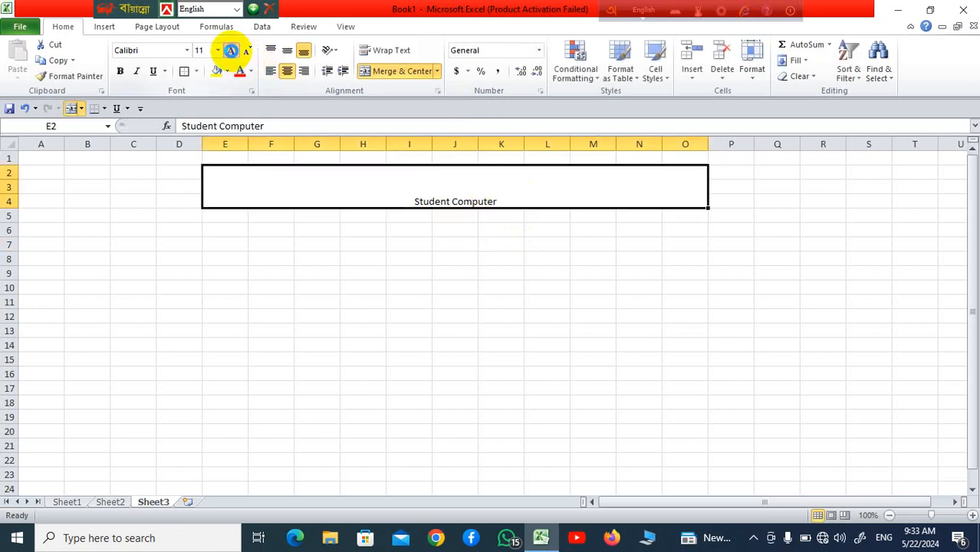
pyautogui.click(230, 50)
pyautogui.click(230, 50)
pyautogui.click(231, 50)
pyautogui.click(231, 51)
pyautogui.click(231, 50)
pyautogui.click(231, 51)
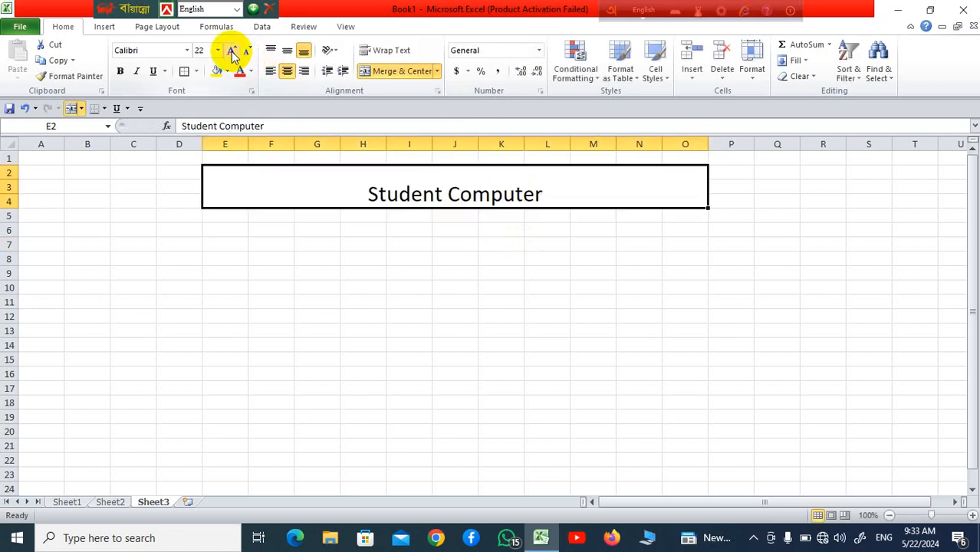
pyautogui.click(231, 51)
pyautogui.click(186, 51)
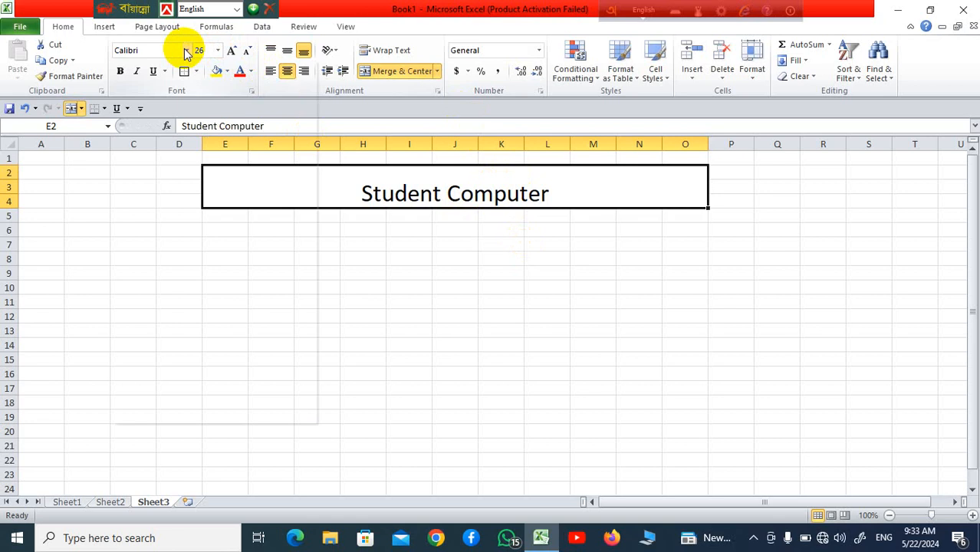
pyautogui.click(174, 149)
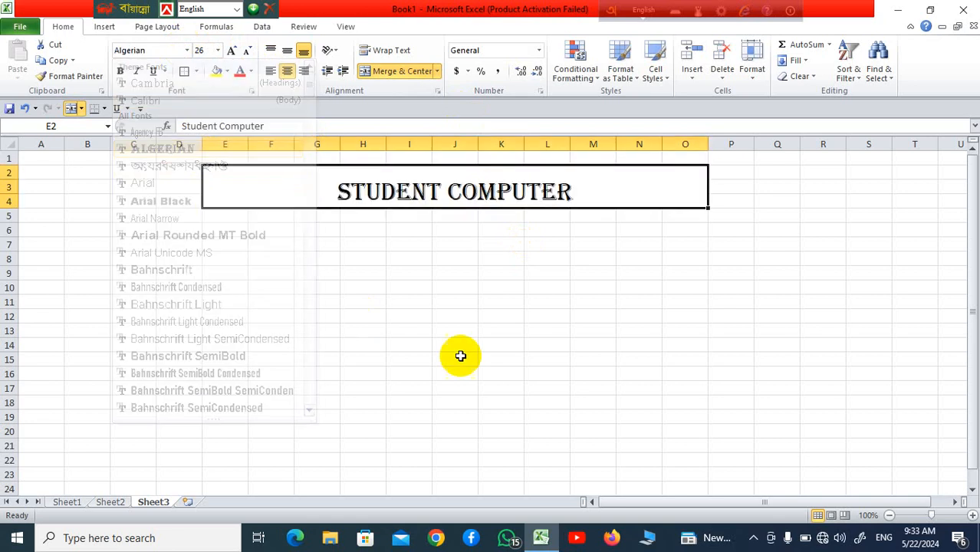
pyautogui.click(461, 349)
pyautogui.moveTo(389, 218); pyautogui.dragTo(517, 228)
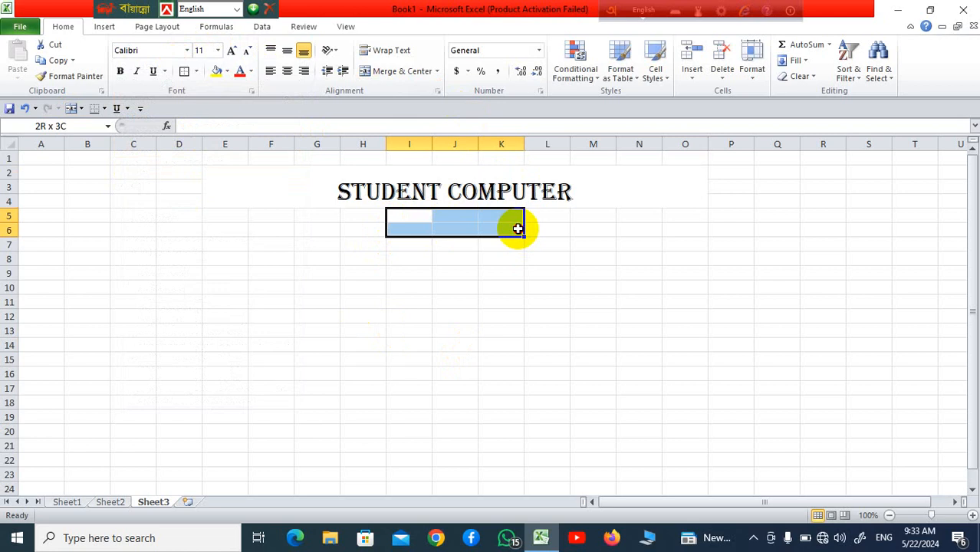
# Step: Merge I5:K6, enter 'Invoice' and enlarge it to size 18
pyautogui.click(381, 71)
pyautogui.click(499, 345)
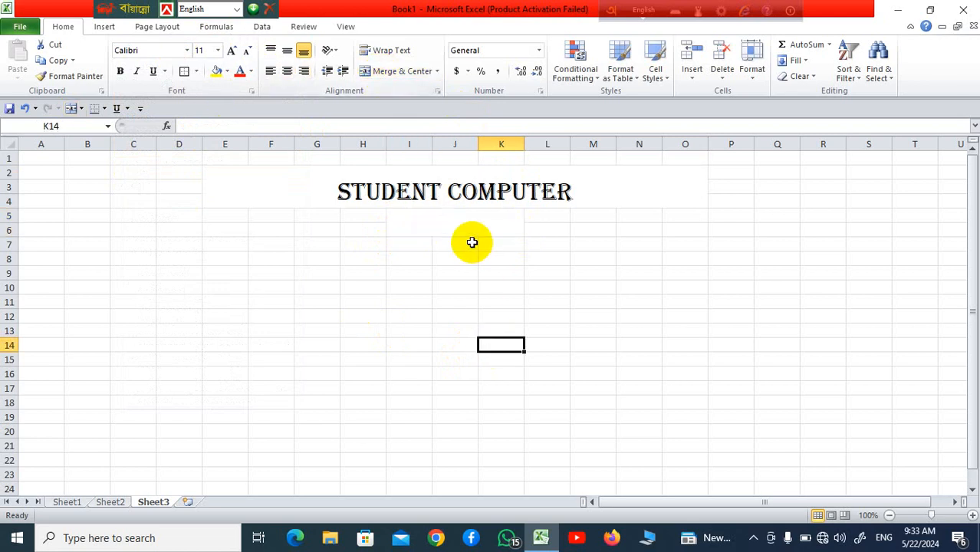
pyautogui.click(468, 222)
pyautogui.write('Invo')
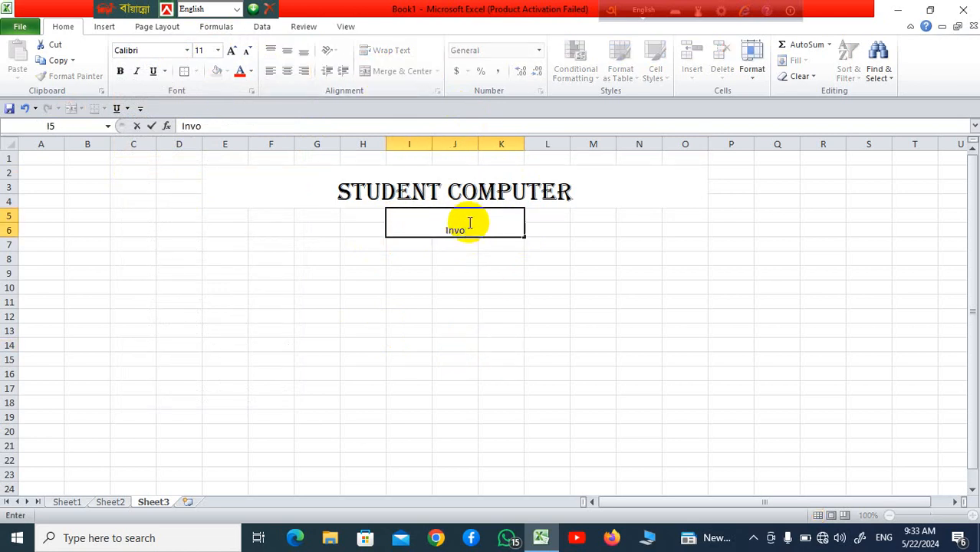
pyautogui.write('ice')
pyautogui.click(407, 319)
pyautogui.click(446, 213)
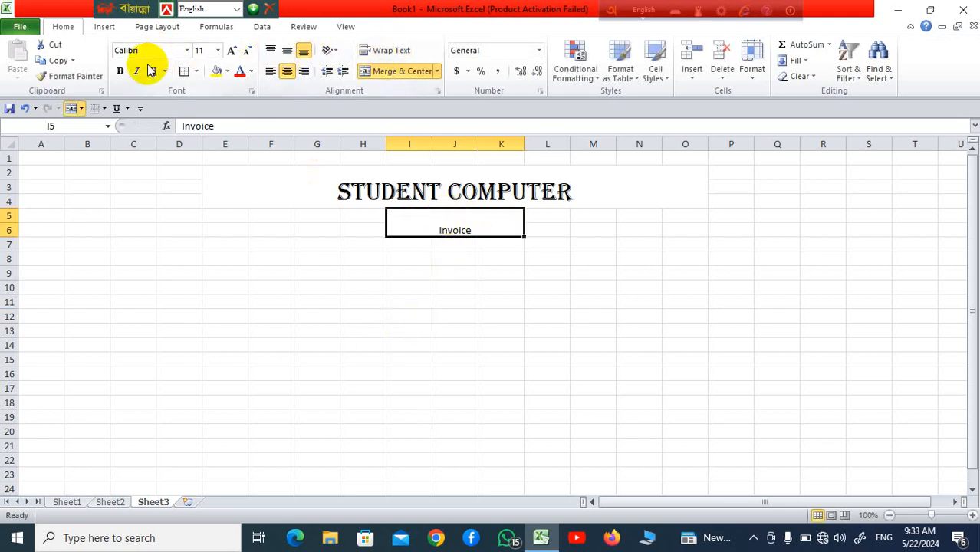
pyautogui.click(231, 50)
pyautogui.click(231, 50)
pyautogui.click(231, 50)
pyautogui.click(231, 50)
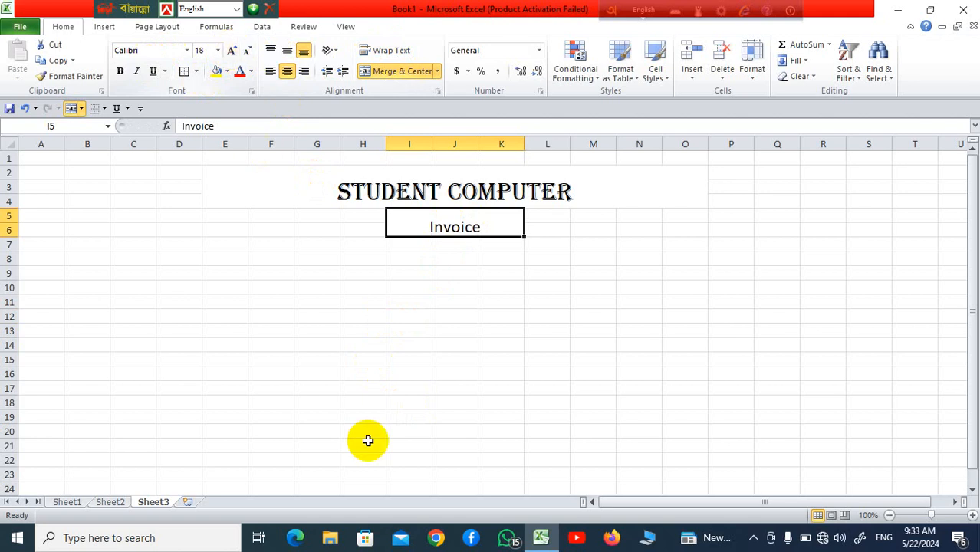
pyautogui.click(372, 418)
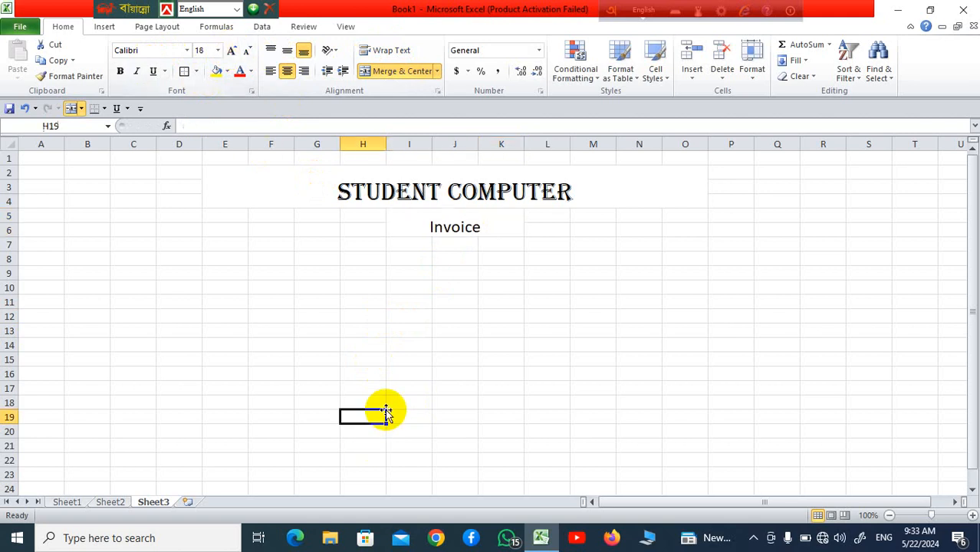
pyautogui.click(356, 297)
# Step: Merge E8:H11 row by row with Merge Across
pyautogui.moveTo(229, 262); pyautogui.dragTo(381, 292)
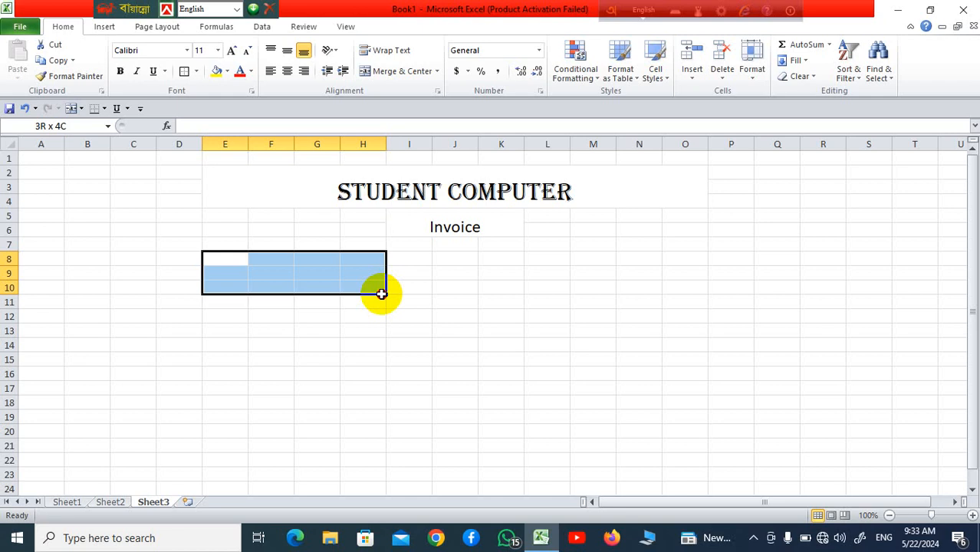
pyautogui.moveTo(381, 293); pyautogui.dragTo(381, 299)
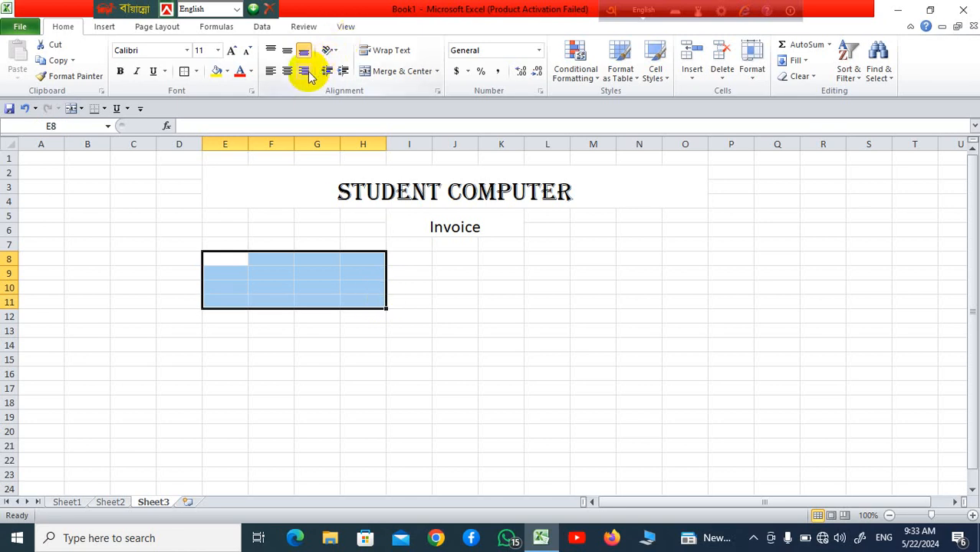
pyautogui.click(436, 73)
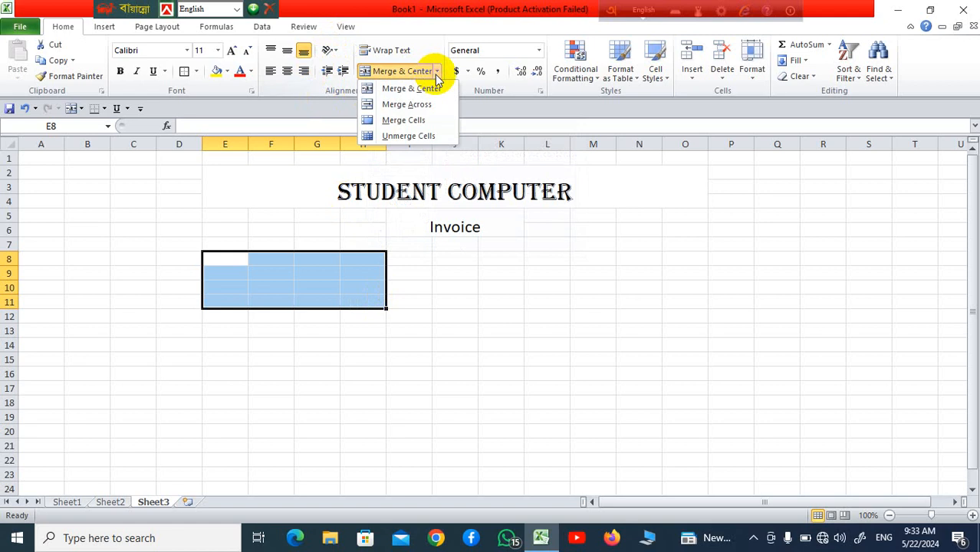
pyautogui.click(433, 104)
pyautogui.click(458, 315)
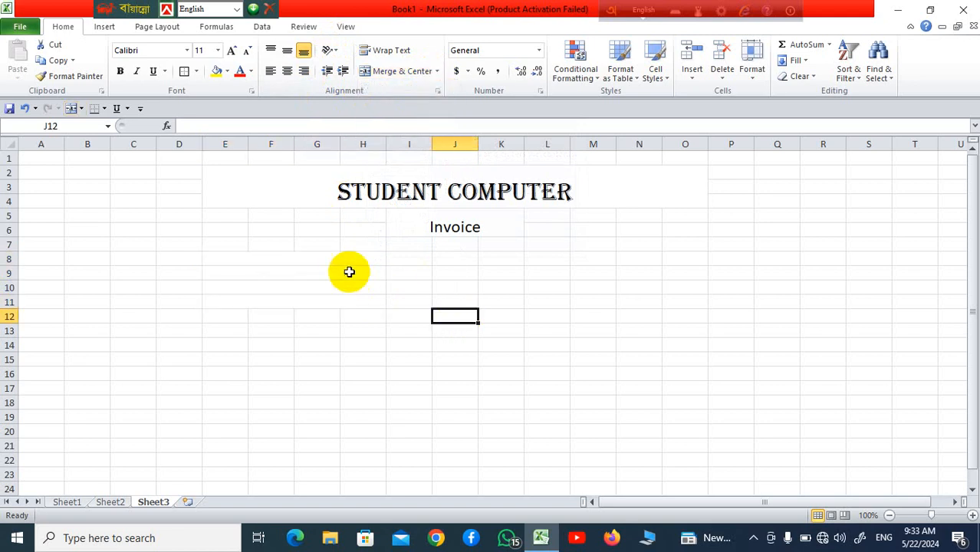
# Step: Add a bottom border under each merged row 8, 9, 10 and 11
pyautogui.click(339, 260)
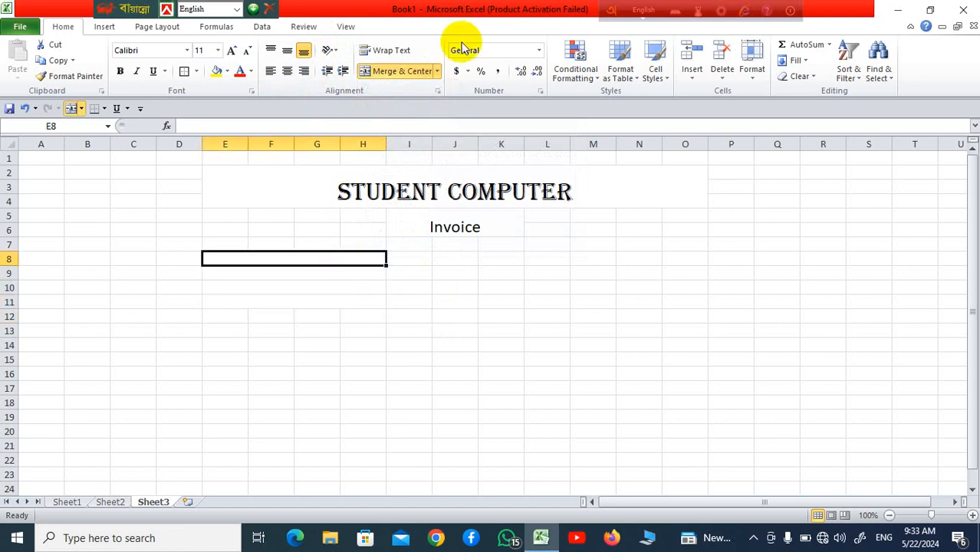
pyautogui.click(197, 72)
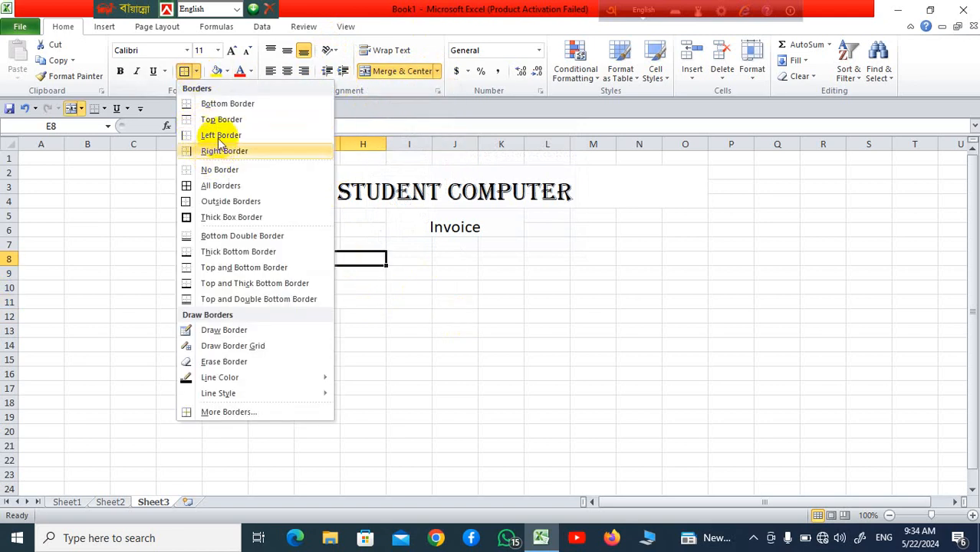
pyautogui.click(228, 106)
pyautogui.click(350, 330)
pyautogui.click(311, 274)
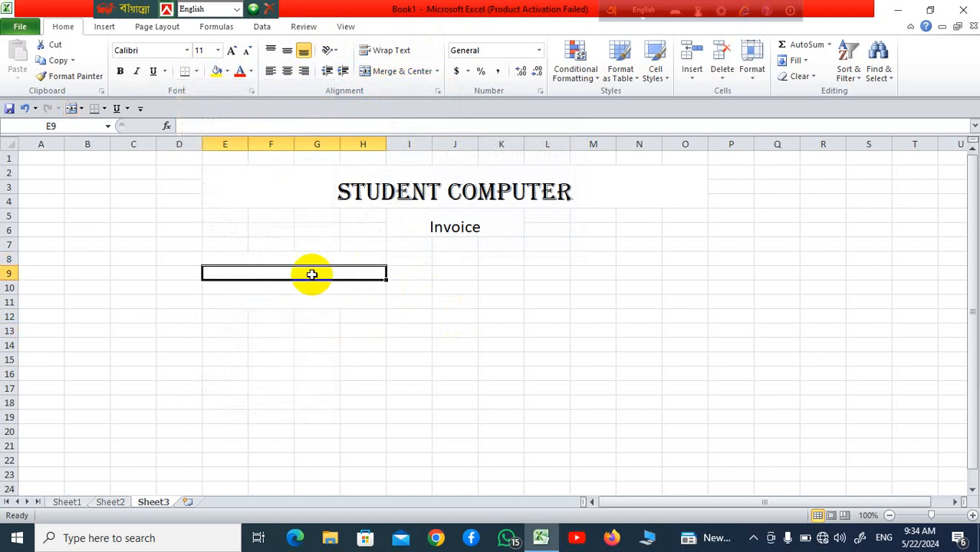
pyautogui.click(185, 71)
pyautogui.click(300, 288)
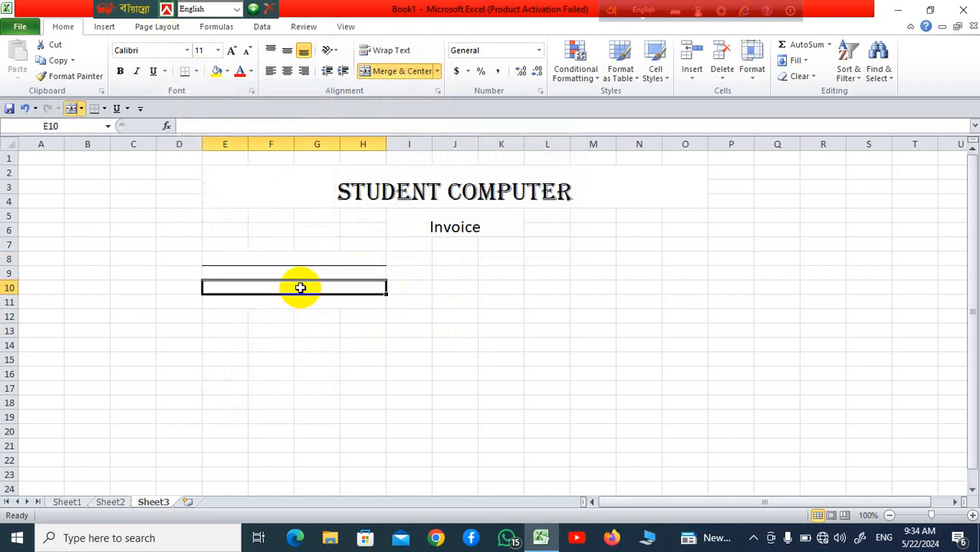
pyautogui.click(188, 72)
pyautogui.click(313, 360)
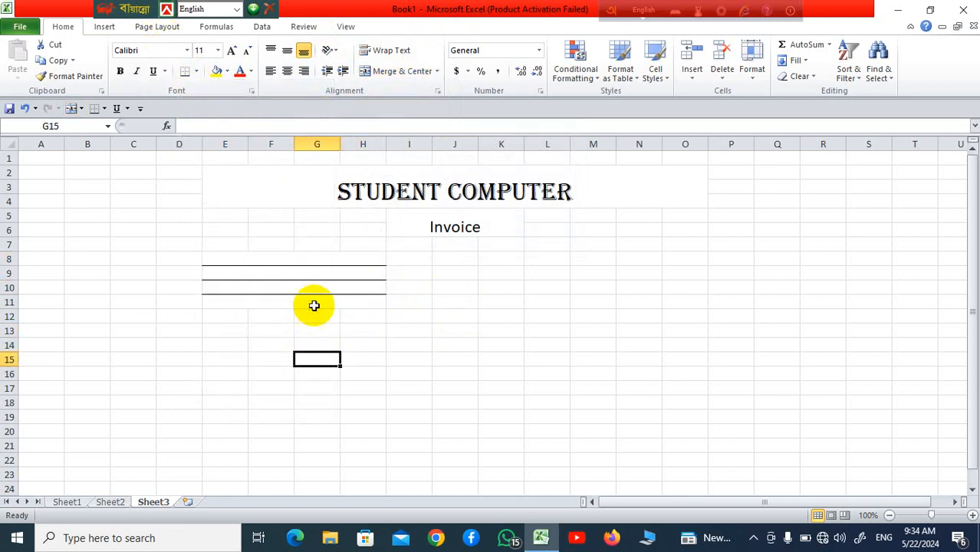
pyautogui.click(314, 306)
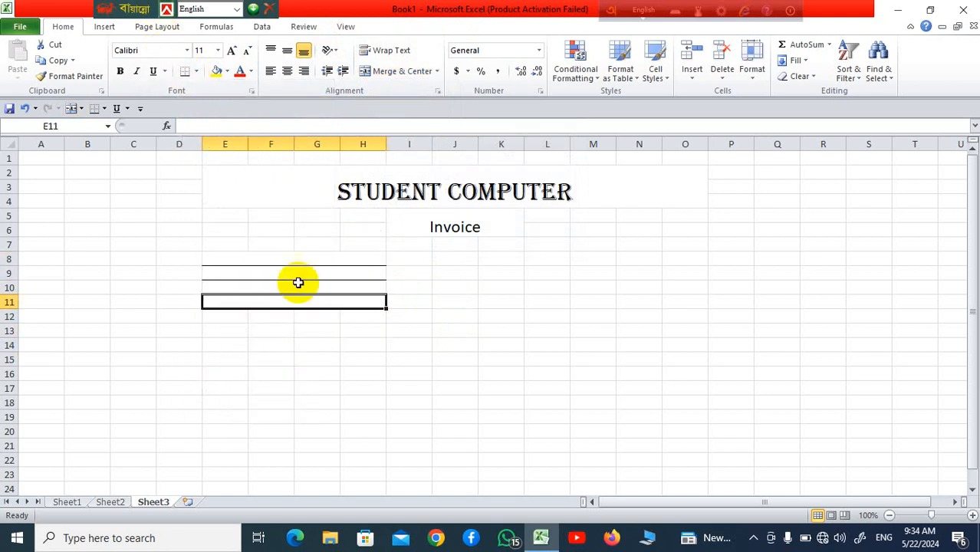
pyautogui.click(185, 73)
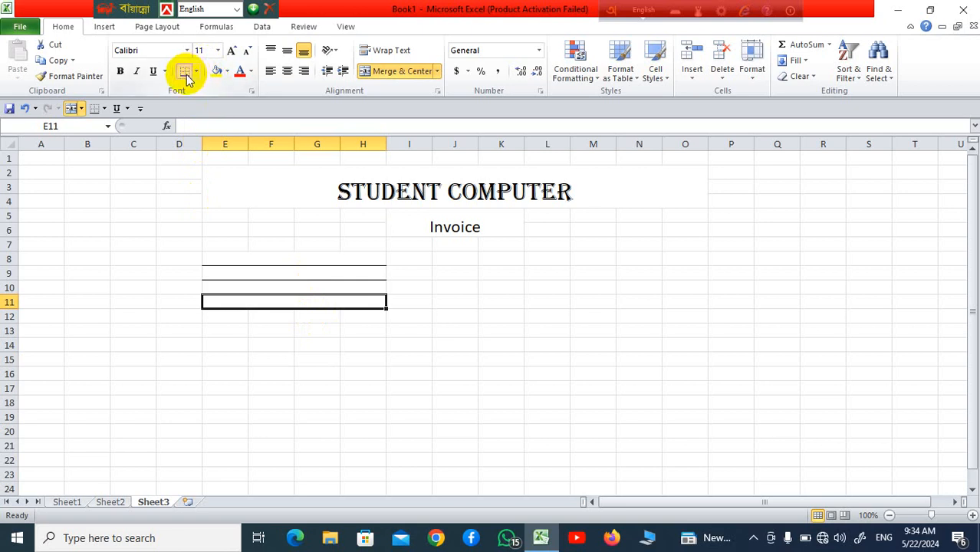
pyautogui.click(496, 385)
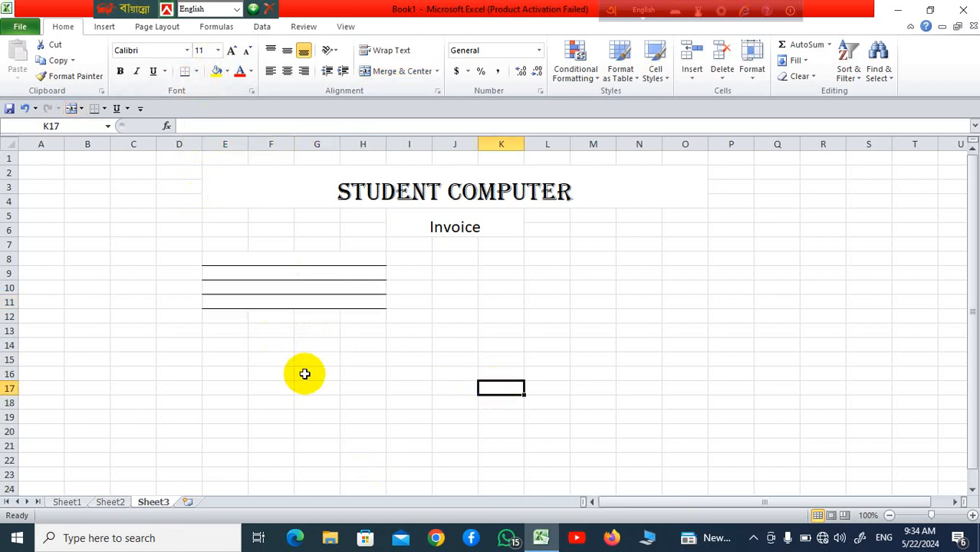
pyautogui.click(293, 258)
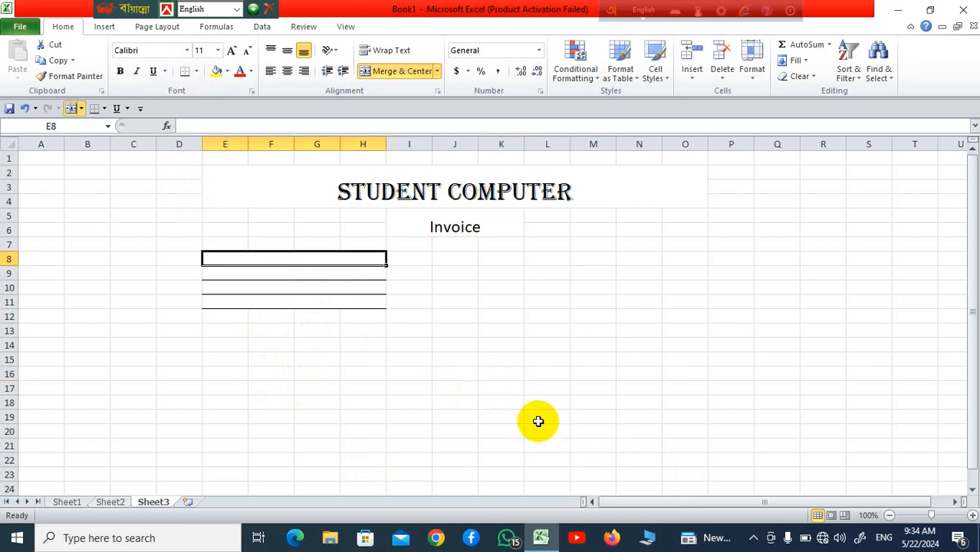
# Step: Enter the 'bill To' label, then the customer's name and address below it
pyautogui.write('bill')
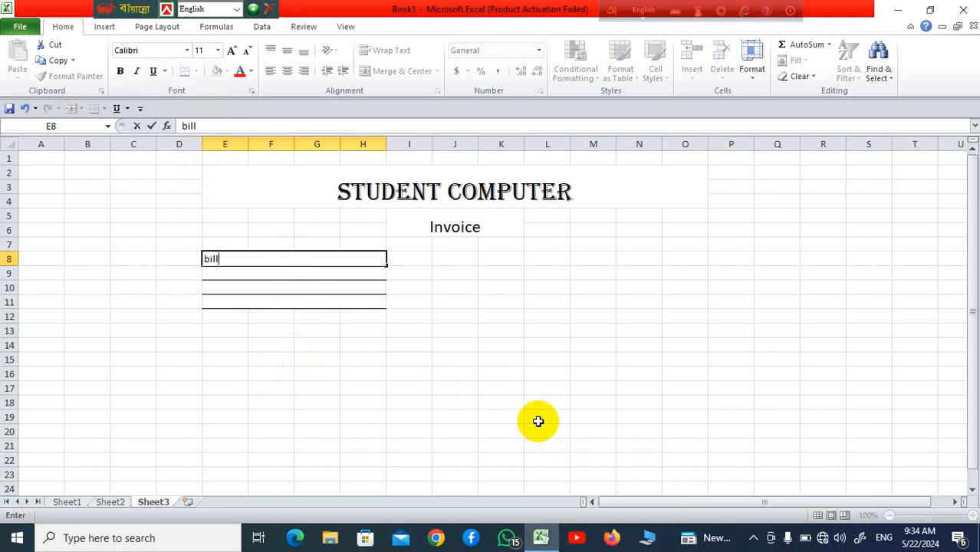
pyautogui.write(' To')
pyautogui.click(304, 276)
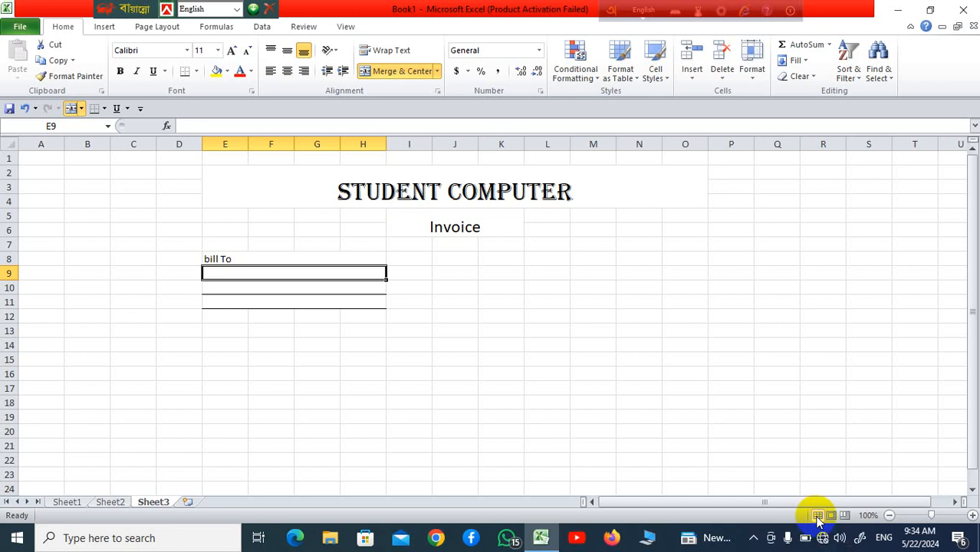
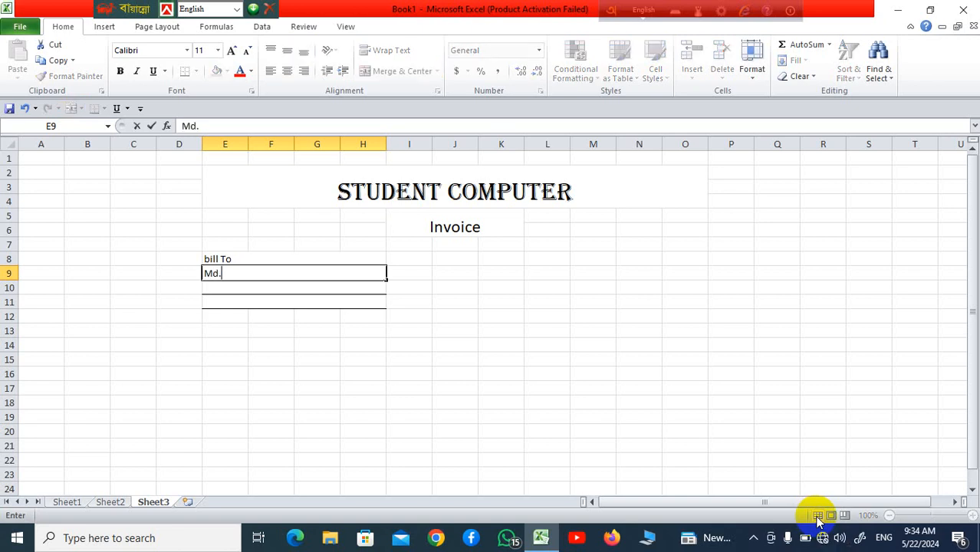
pyautogui.press('Return')
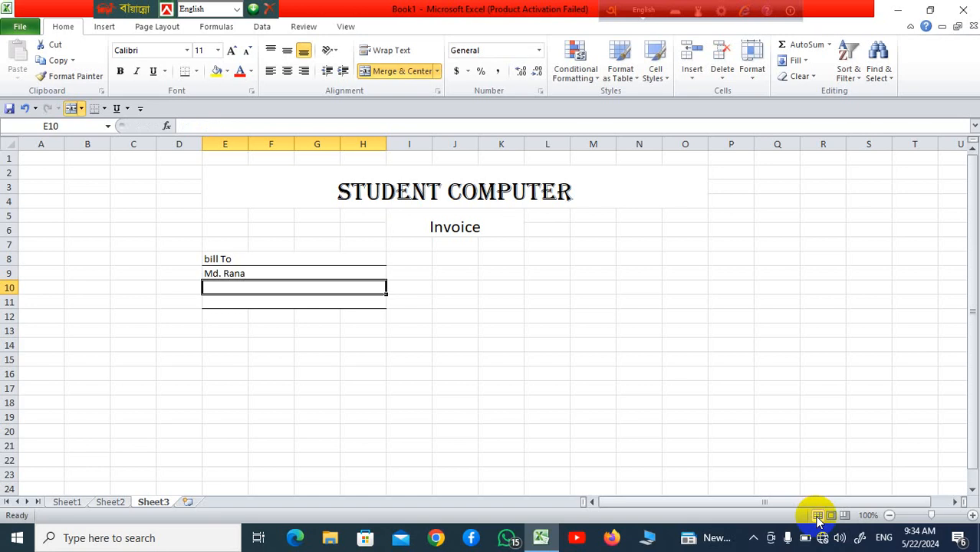
pyautogui.write('M')
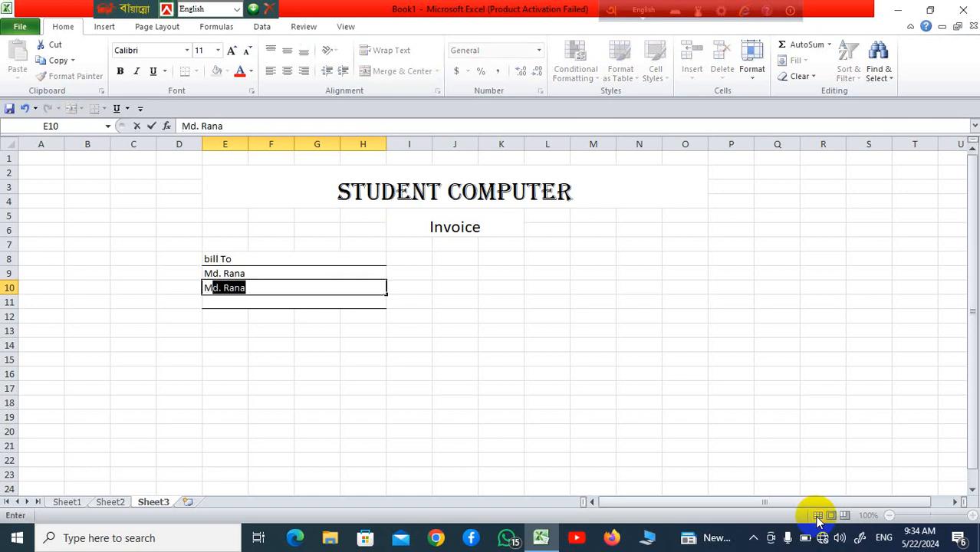
pyautogui.write('ir')
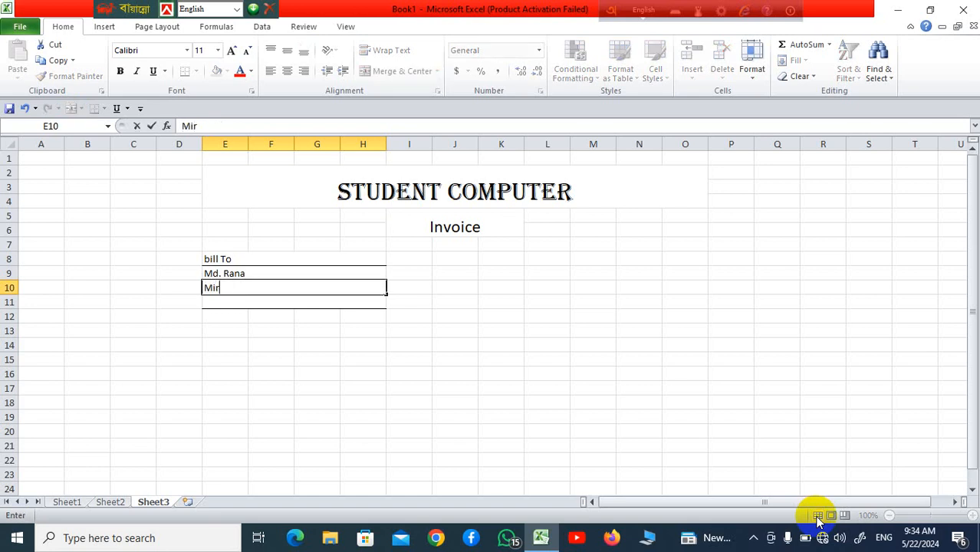
pyautogui.write('ukhali, Math')
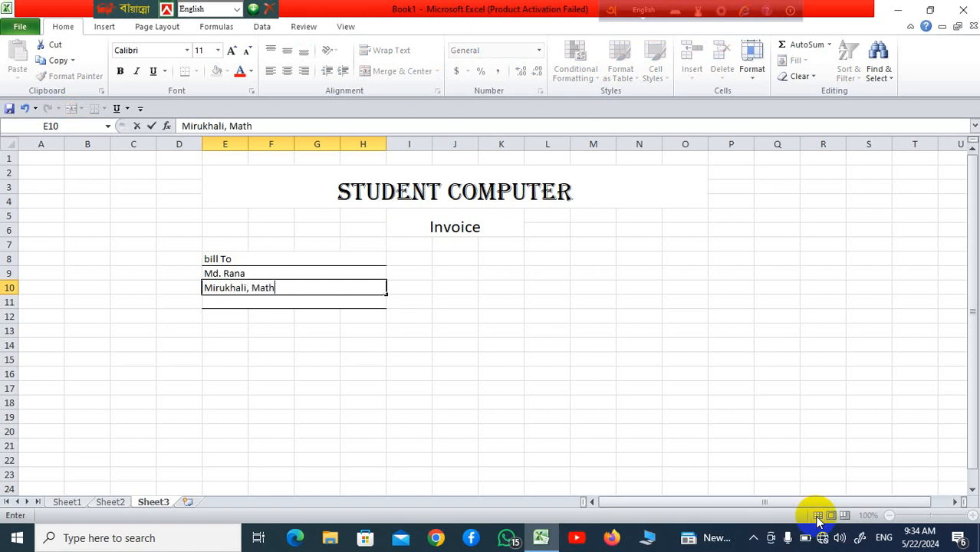
pyautogui.write('baria')
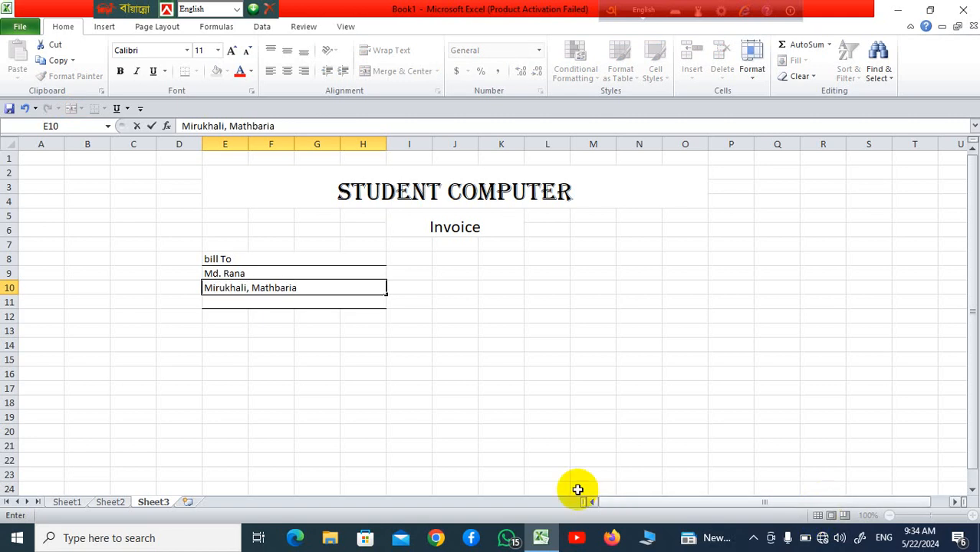
pyautogui.moveTo(464, 389); pyautogui.dragTo(502, 388)
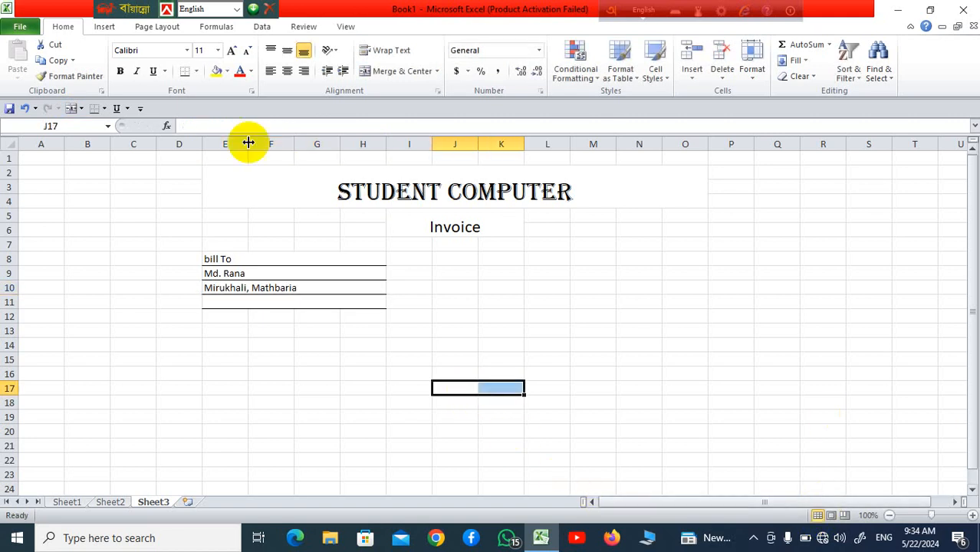
# Step: Add the customer's phone number and centre the whole bill To block
pyautogui.click(313, 303)
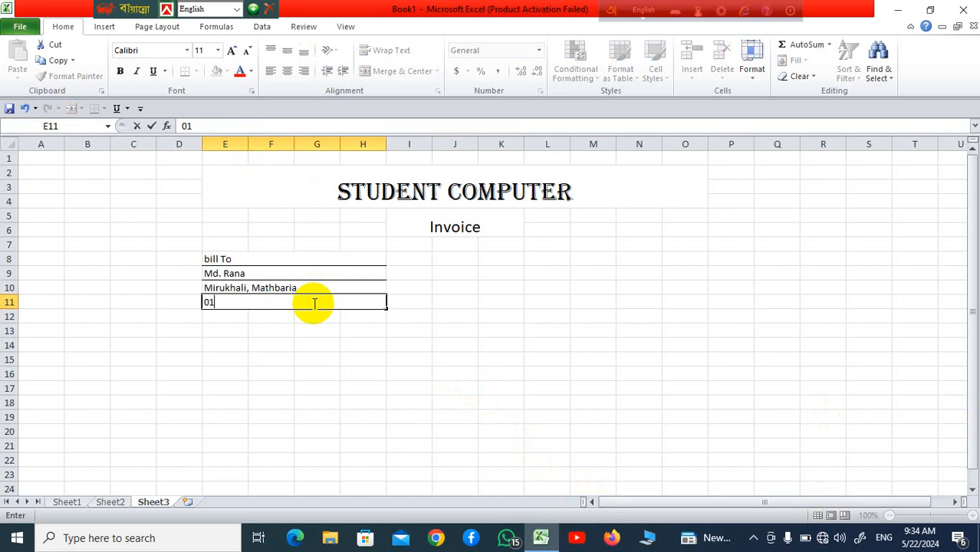
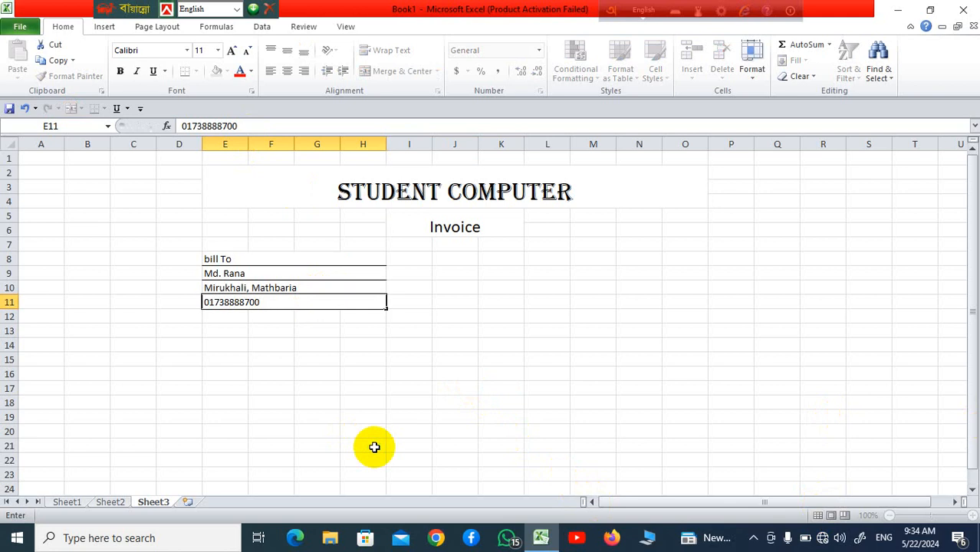
pyautogui.click(375, 446)
pyautogui.moveTo(218, 260); pyautogui.dragTo(295, 315)
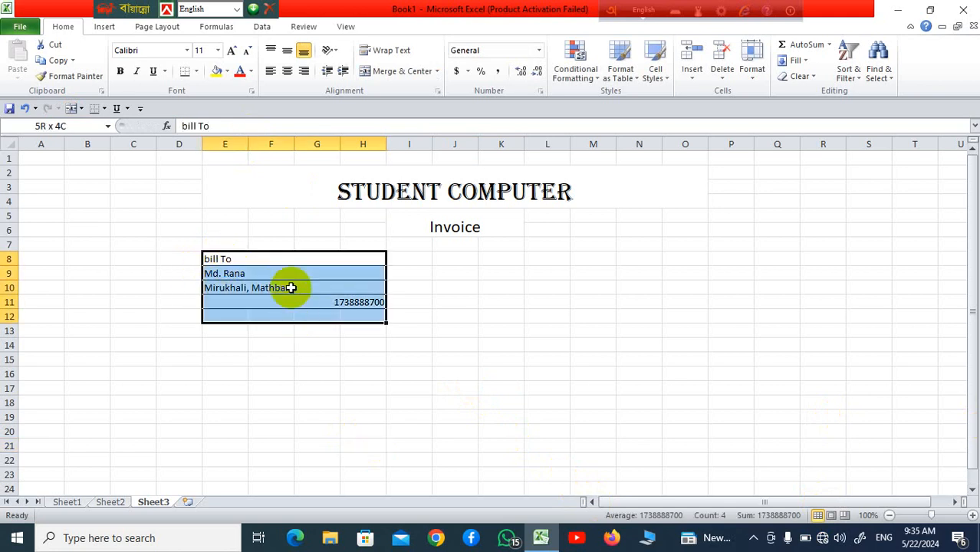
pyautogui.click(286, 70)
pyautogui.click(506, 373)
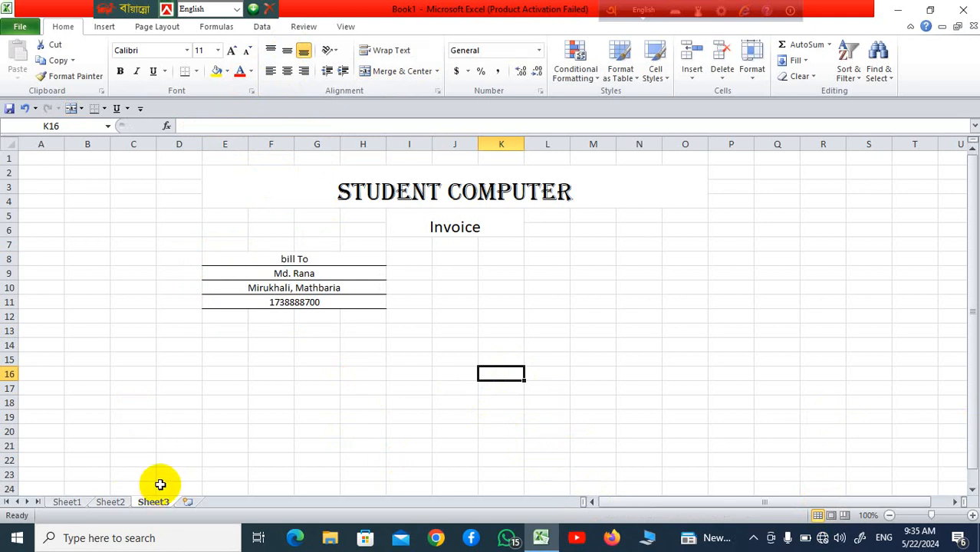
# Step: Merge L5:O8 with Merge Across into four separate wide row cells
pyautogui.click(564, 220)
pyautogui.moveTo(563, 220); pyautogui.dragTo(664, 256)
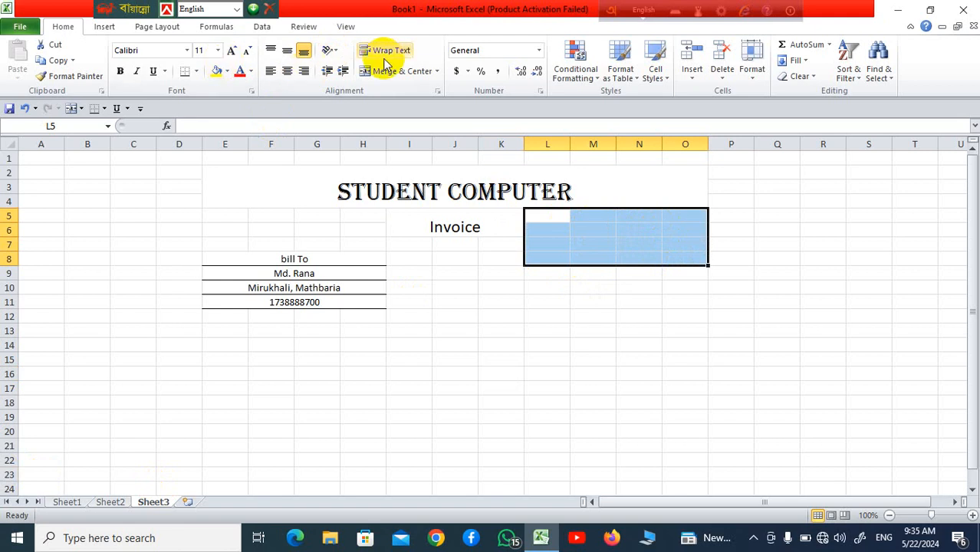
pyautogui.click(437, 70)
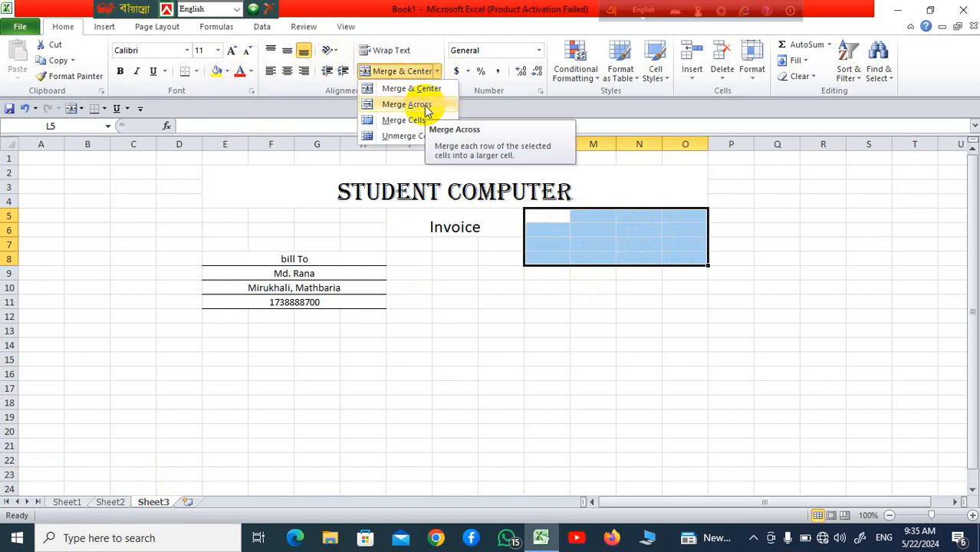
pyautogui.click(426, 105)
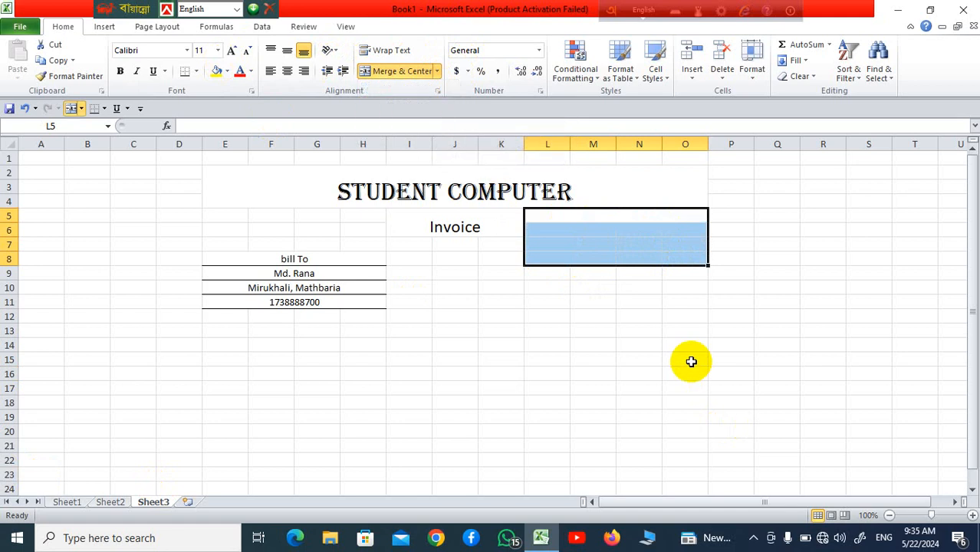
pyautogui.click(690, 360)
pyautogui.click(633, 217)
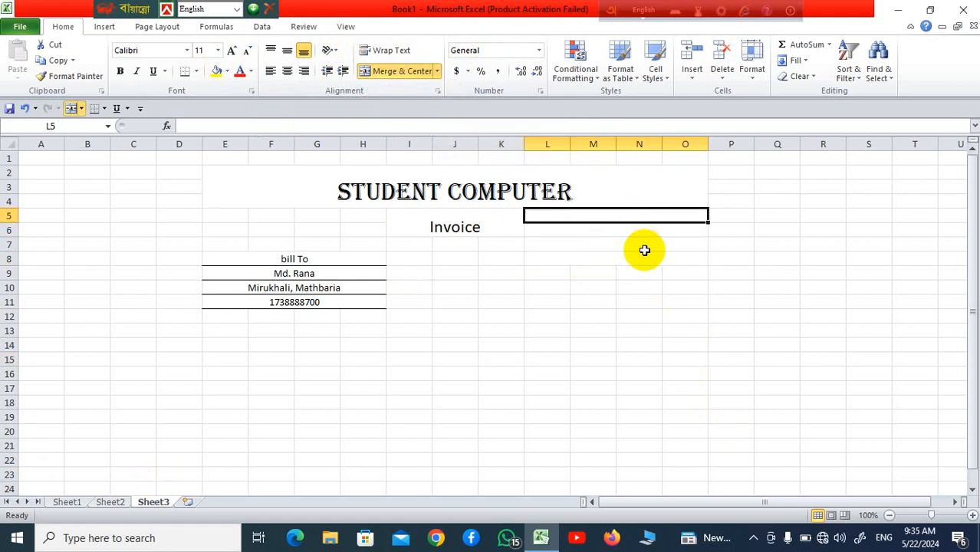
# Step: Enter the shop's location in L5 and its e-mail address in L6
pyautogui.write('Ma')
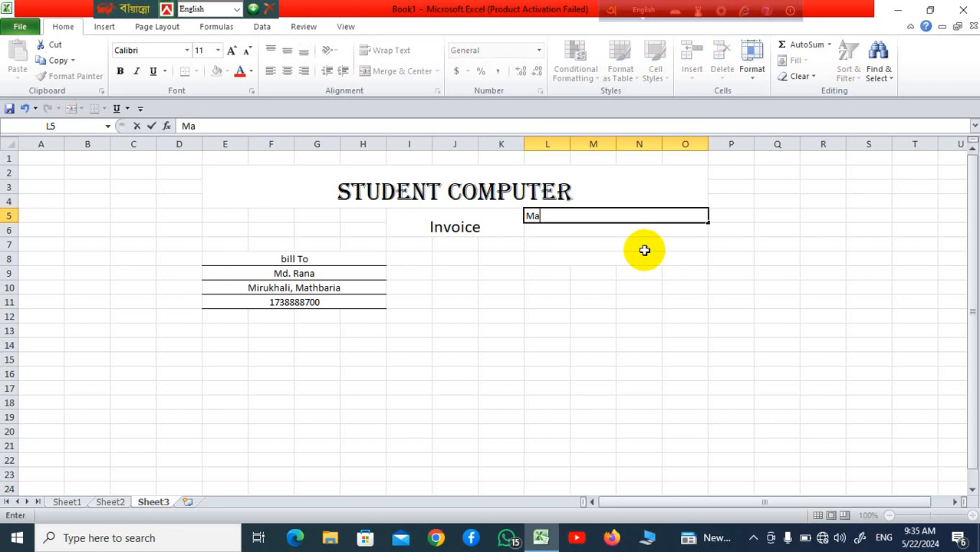
pyautogui.write('thbaria')
pyautogui.click(634, 261)
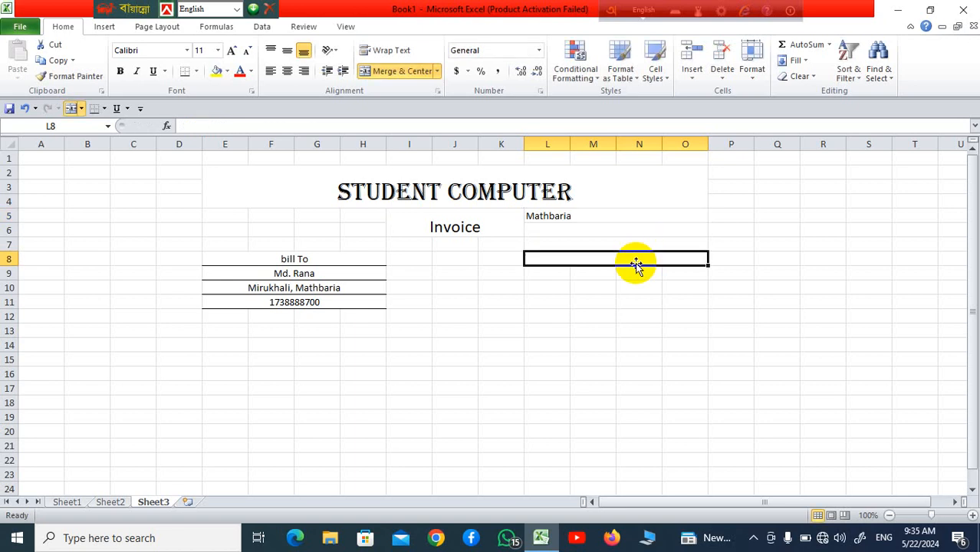
pyautogui.click(588, 234)
pyautogui.write('E')
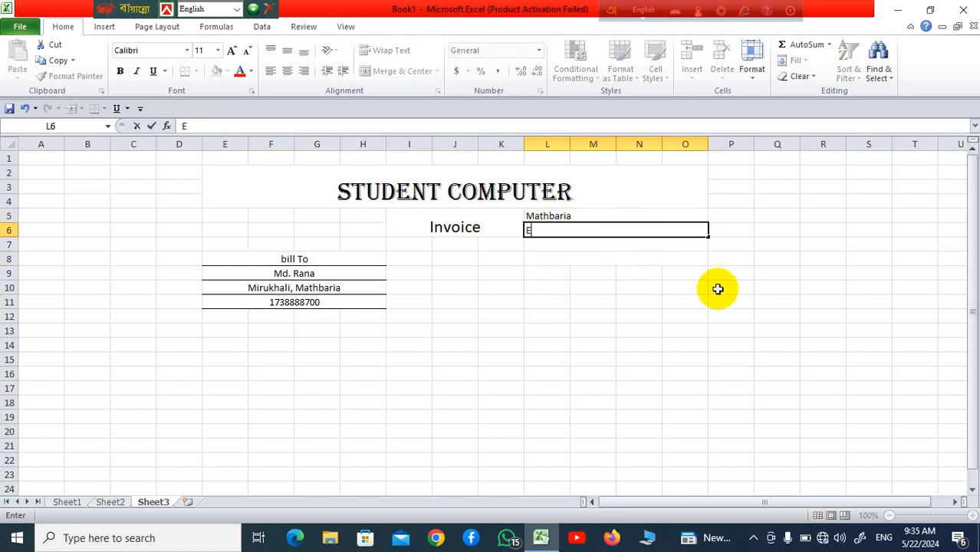
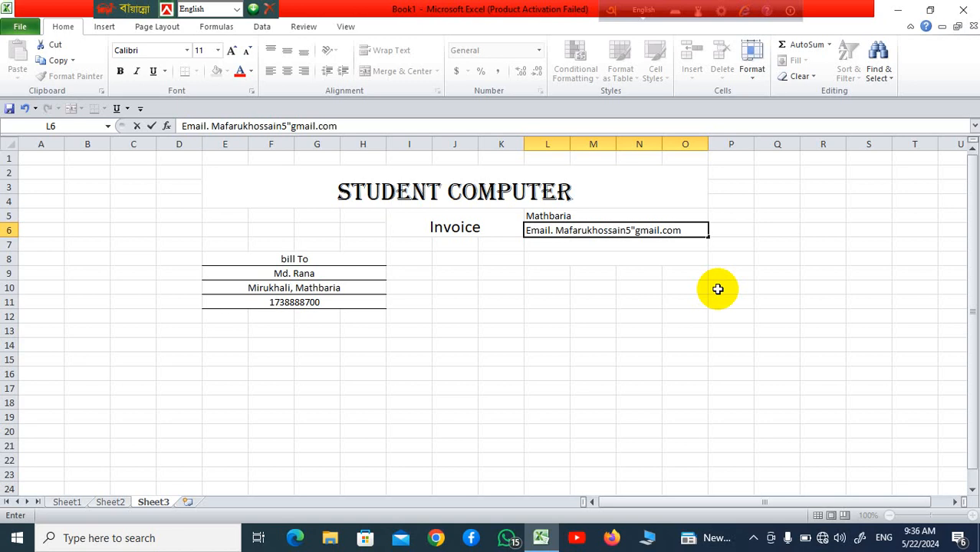
pyautogui.click(634, 349)
# Step: Add the shop's phone number in L7 and centre rows L5:O7
pyautogui.click(592, 220)
pyautogui.moveTo(592, 220); pyautogui.dragTo(652, 236)
pyautogui.click(661, 246)
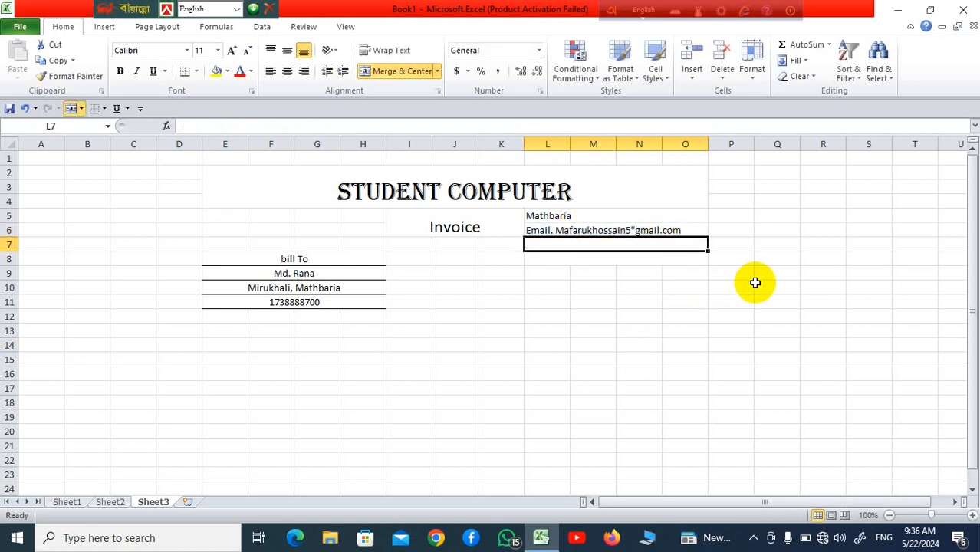
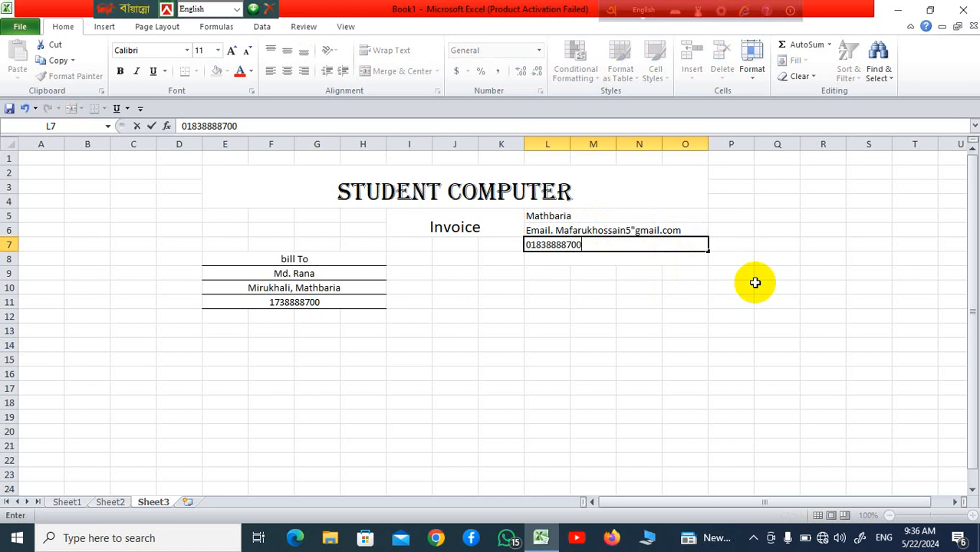
pyautogui.click(638, 444)
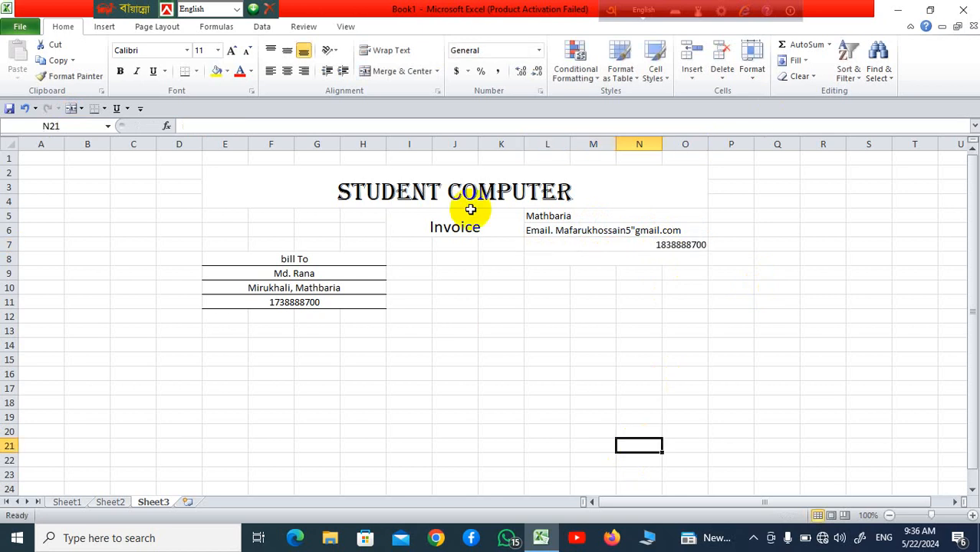
pyautogui.moveTo(564, 218); pyautogui.dragTo(584, 245)
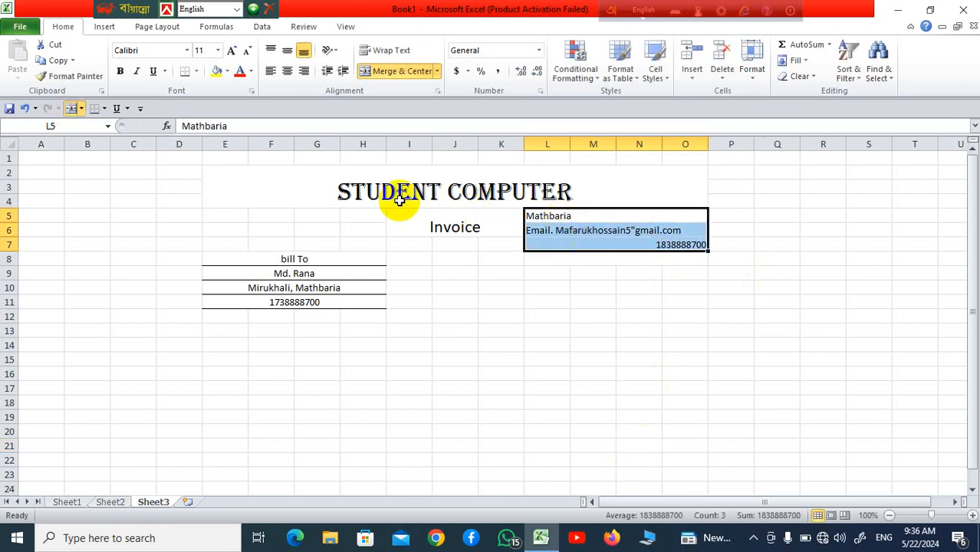
pyautogui.click(285, 71)
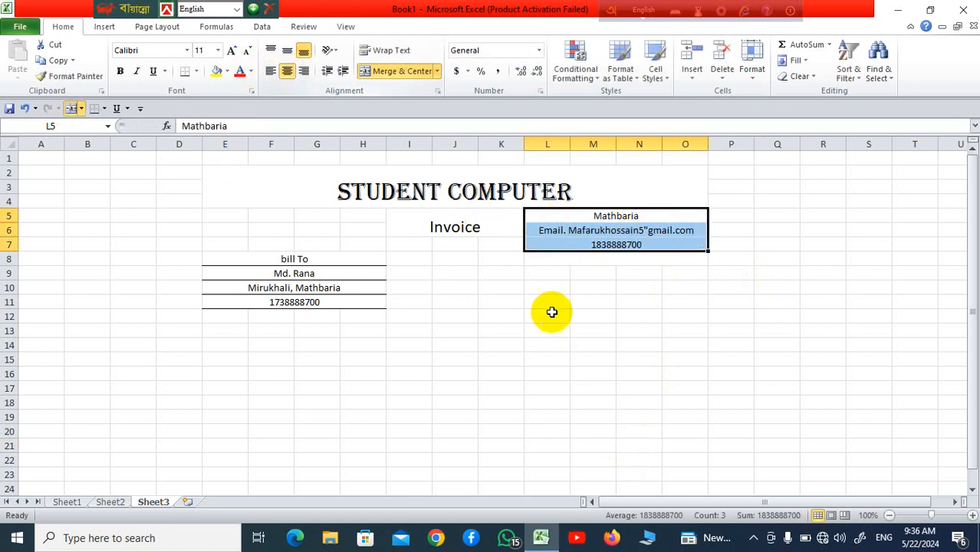
pyautogui.click(550, 304)
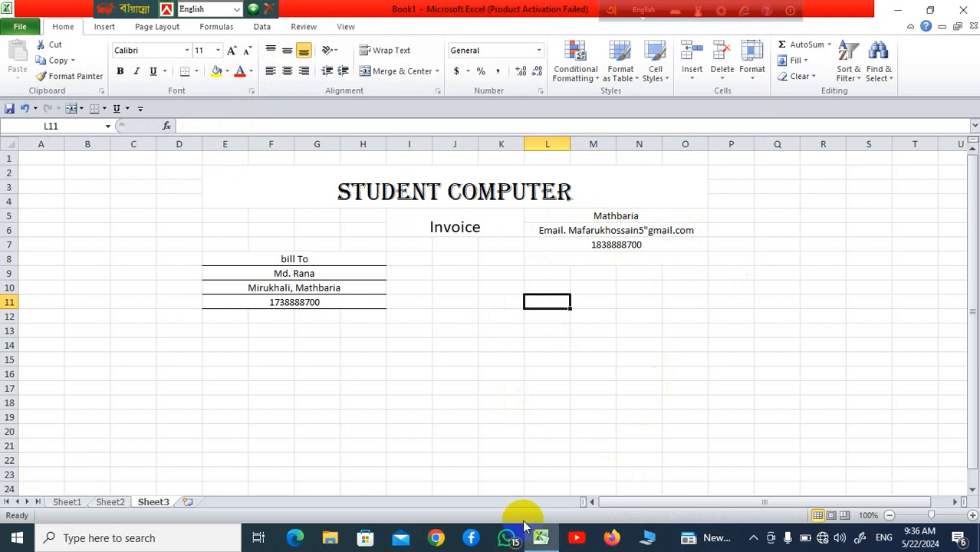
pyautogui.click(627, 357)
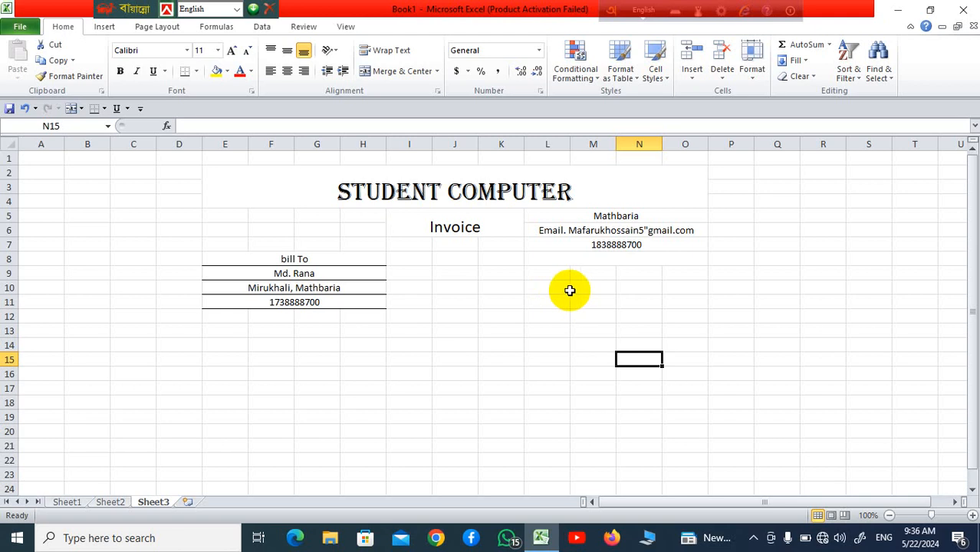
# Step: Merge L10:N11 row by row and give it All Borders
pyautogui.moveTo(573, 288); pyautogui.dragTo(657, 290)
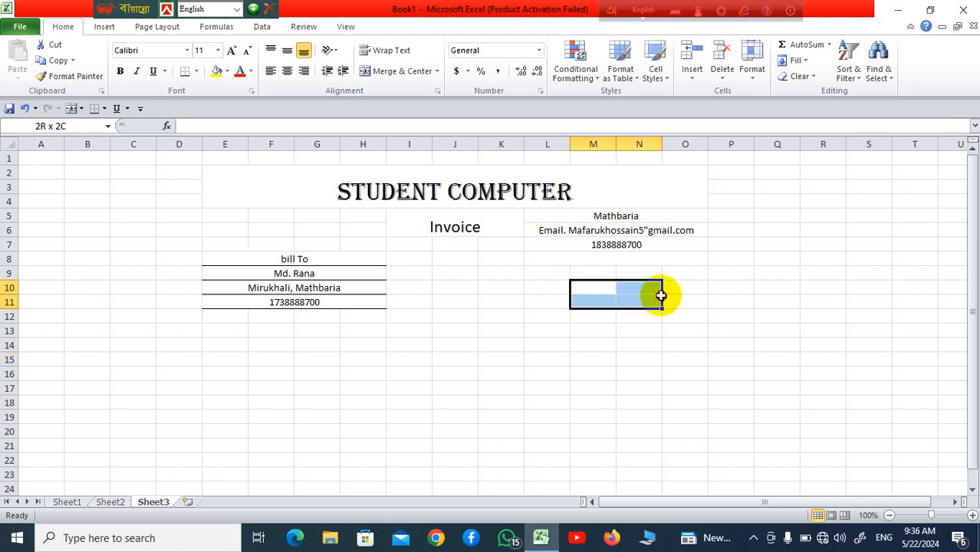
pyautogui.click(582, 328)
pyautogui.moveTo(557, 290); pyautogui.dragTo(634, 302)
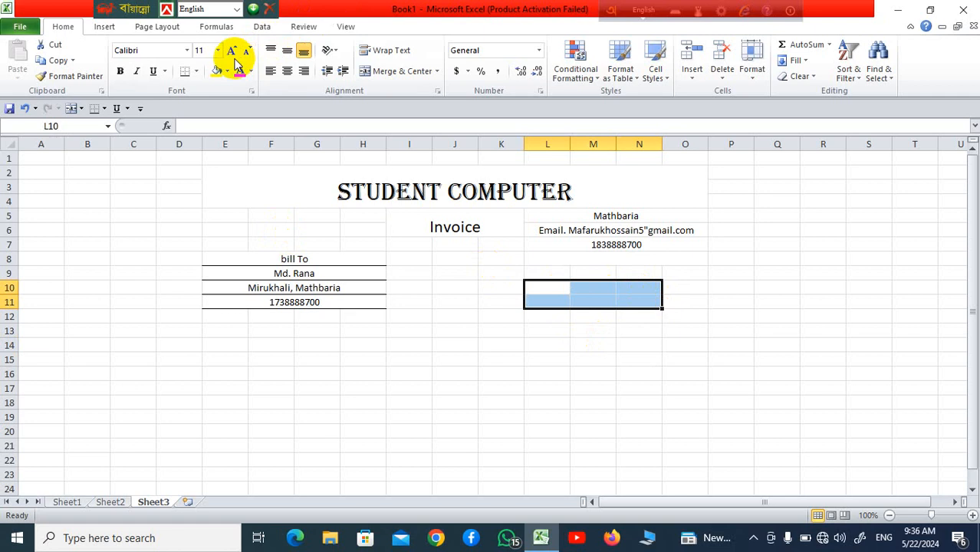
pyautogui.click(437, 71)
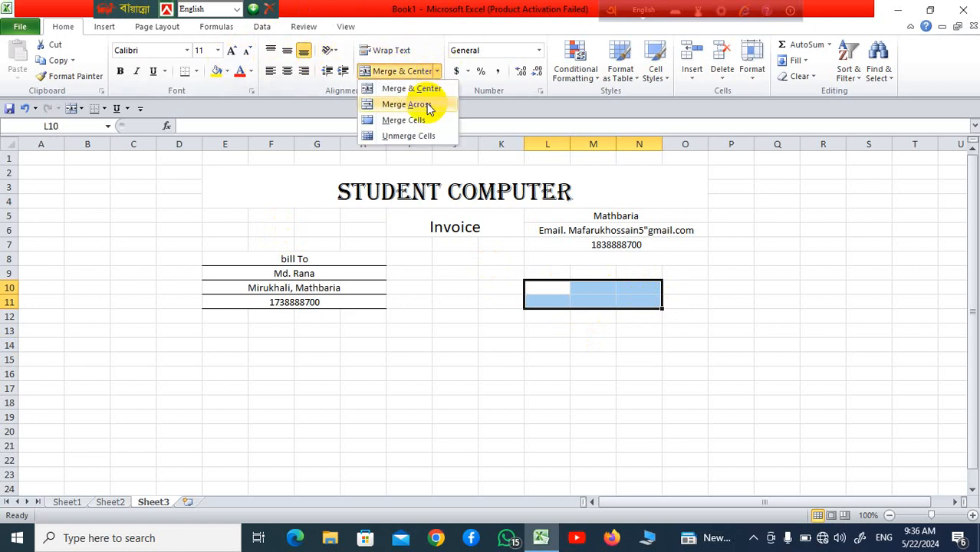
pyautogui.click(406, 104)
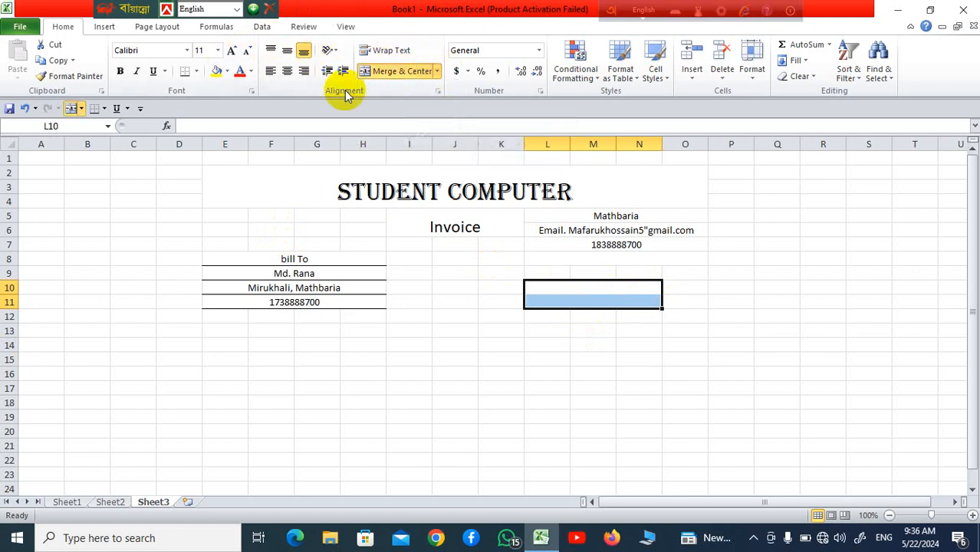
pyautogui.click(196, 71)
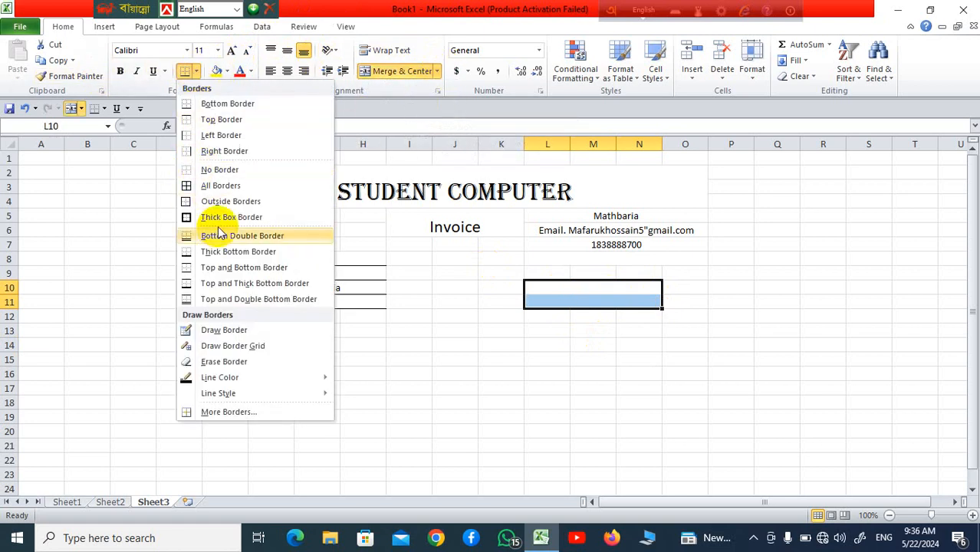
pyautogui.click(227, 187)
pyautogui.click(575, 333)
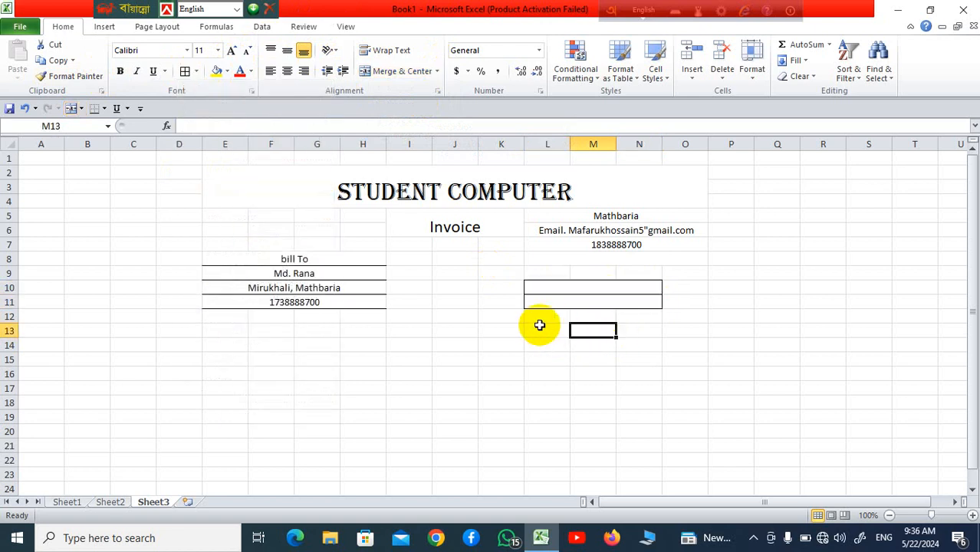
# Step: Merge L13:N14 row by row and give it All Borders
pyautogui.moveTo(540, 325); pyautogui.dragTo(619, 341)
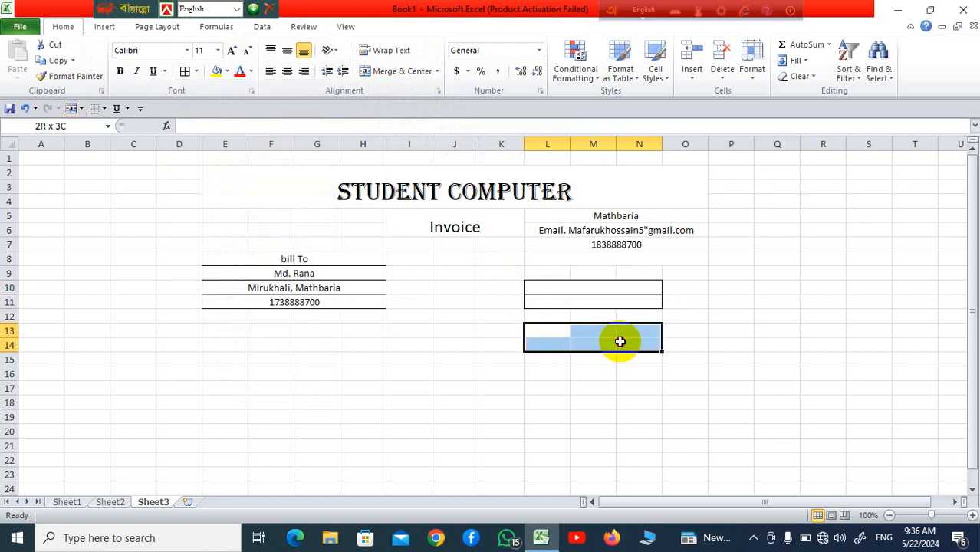
pyautogui.click(435, 72)
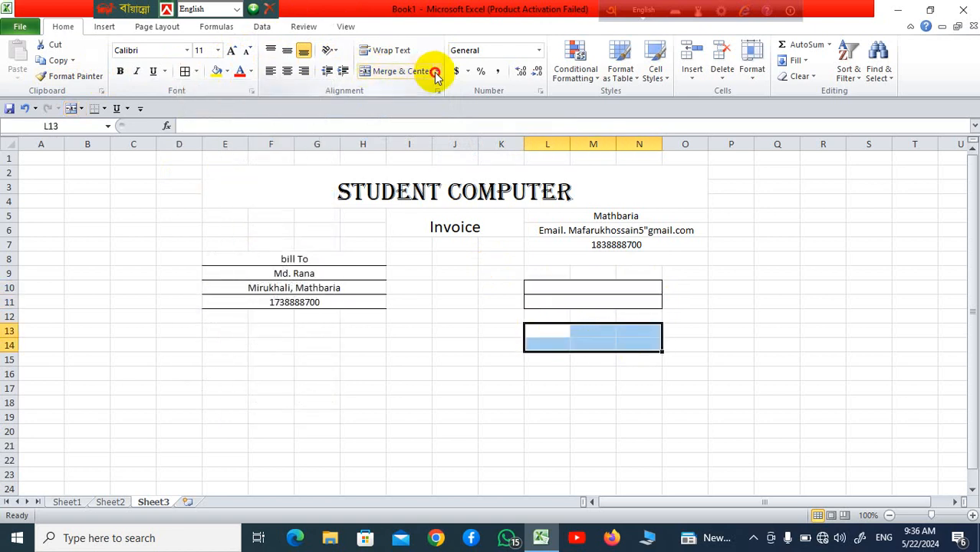
pyautogui.click(406, 103)
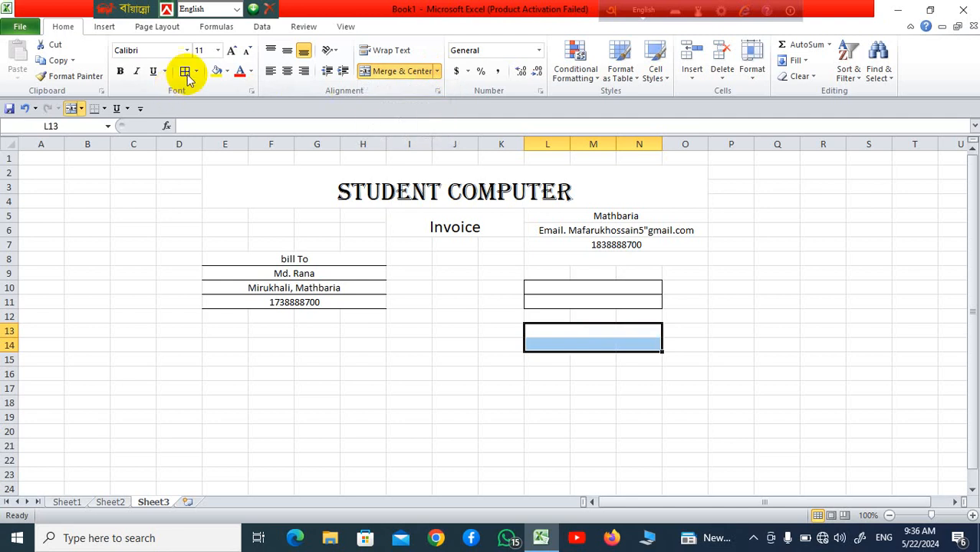
pyautogui.click(713, 356)
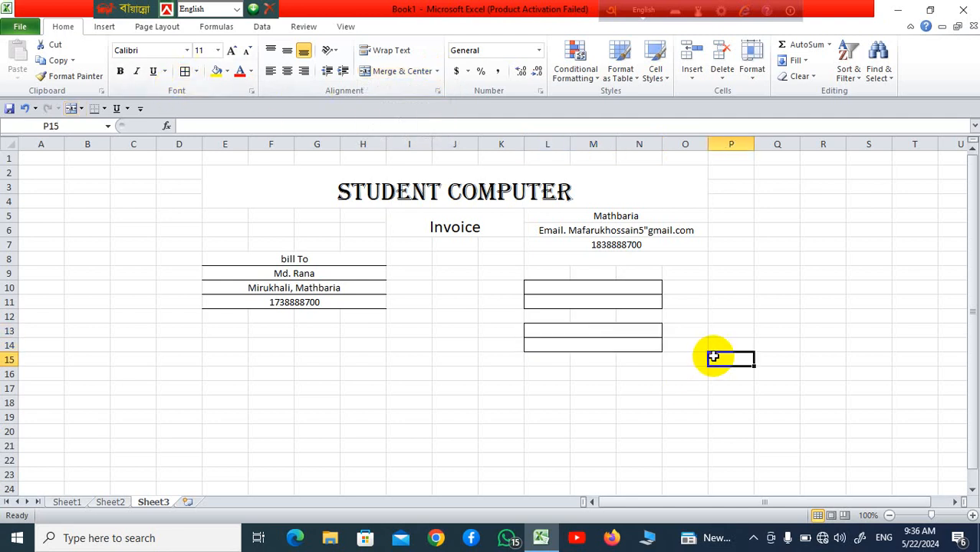
pyautogui.click(575, 285)
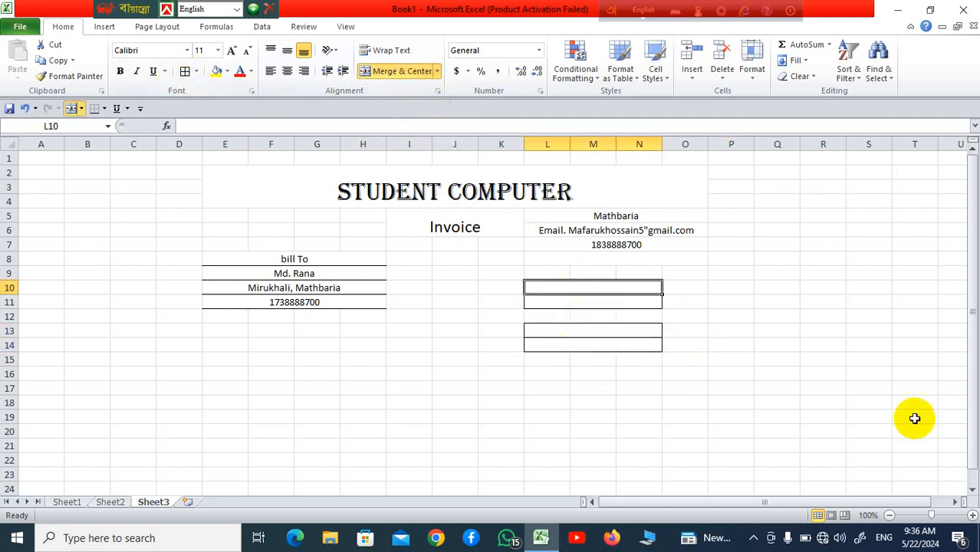
# Step: Enter 'invoice No' in L10 and 'Date' in L13, then centre L10:N14
pyautogui.write('invoice No')
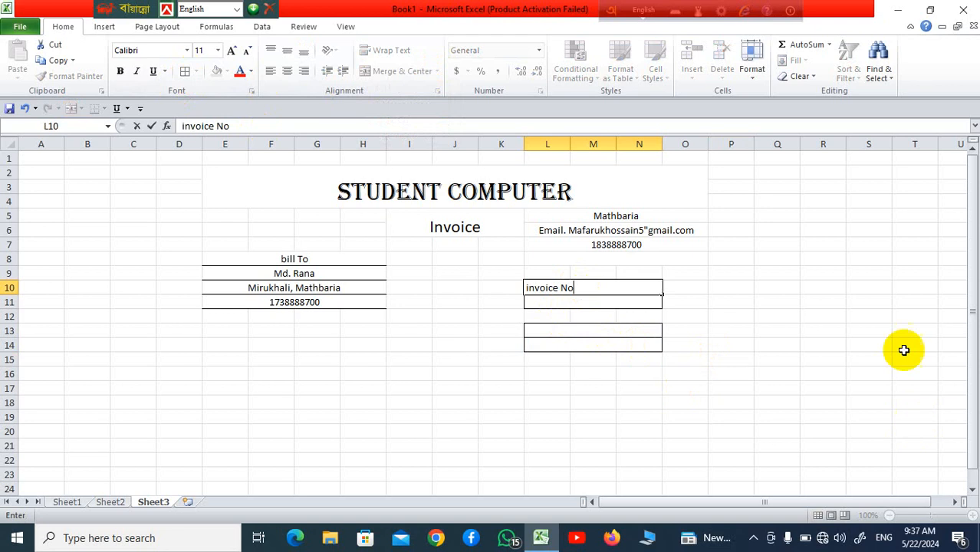
pyautogui.click(686, 358)
pyautogui.click(622, 331)
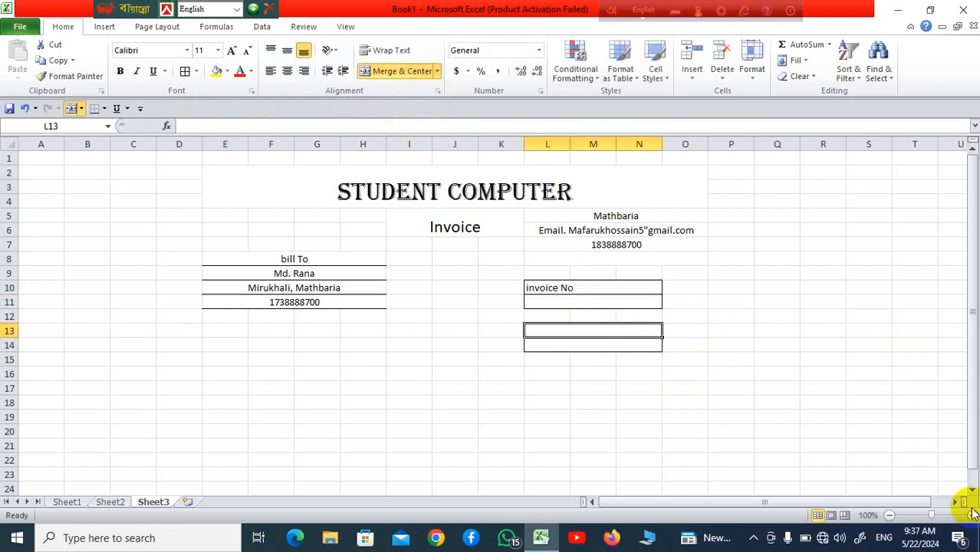
pyautogui.write('Date')
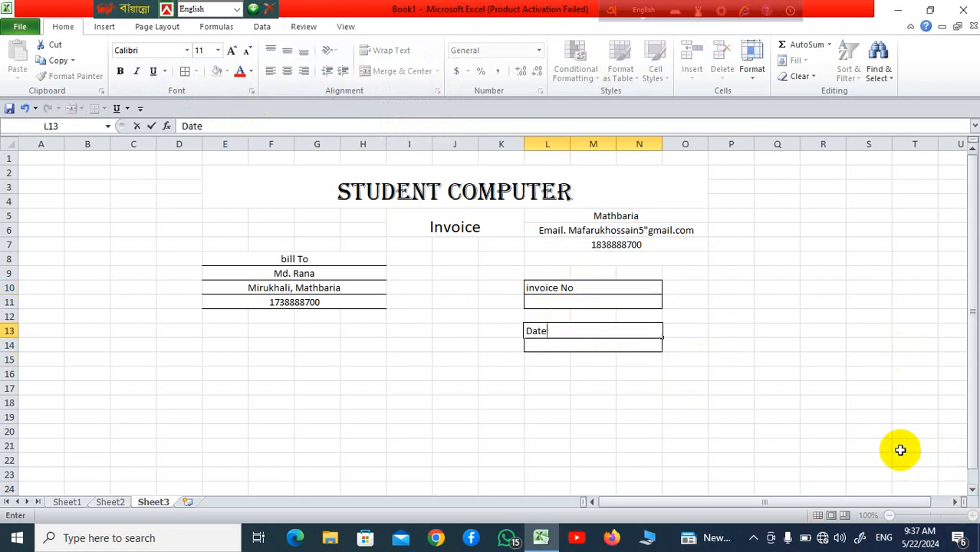
pyautogui.click(855, 431)
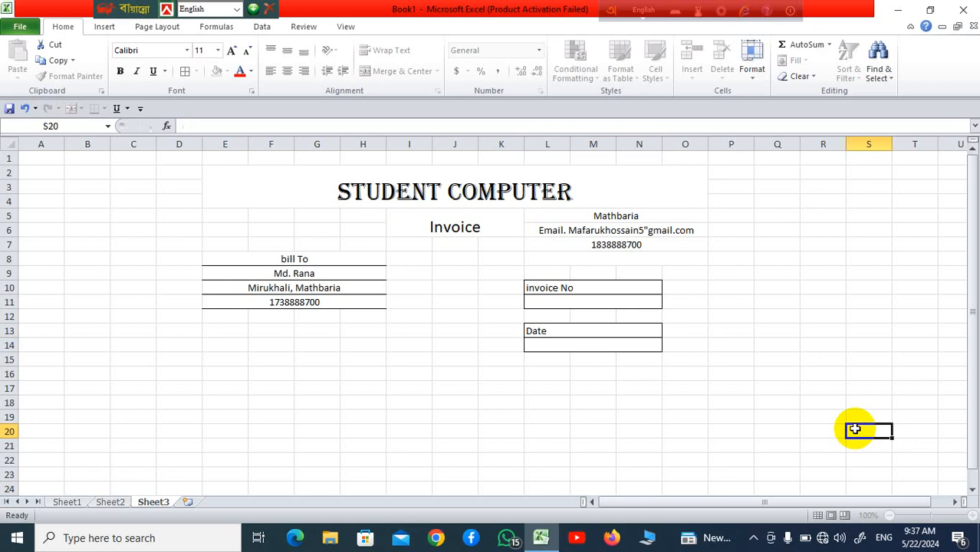
pyautogui.moveTo(569, 286); pyautogui.dragTo(573, 337)
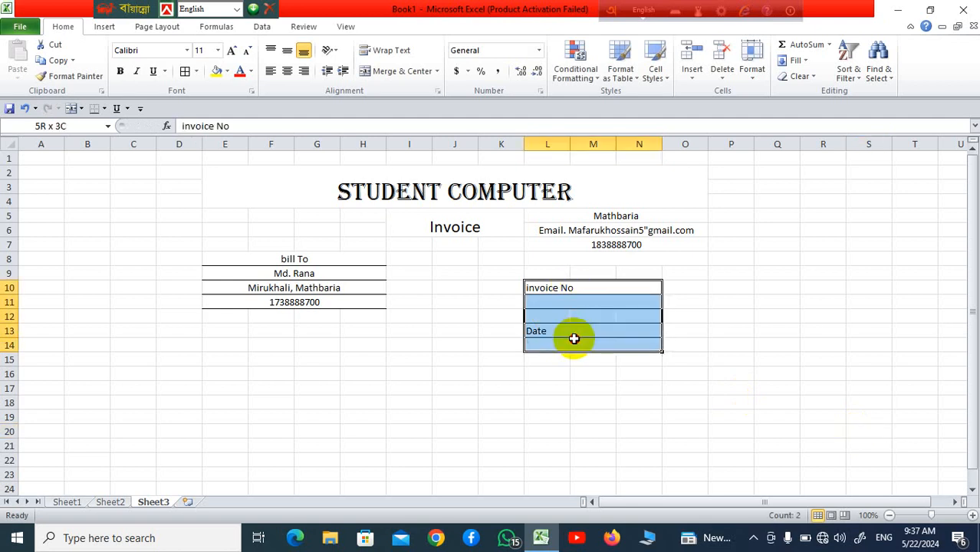
pyautogui.click(287, 71)
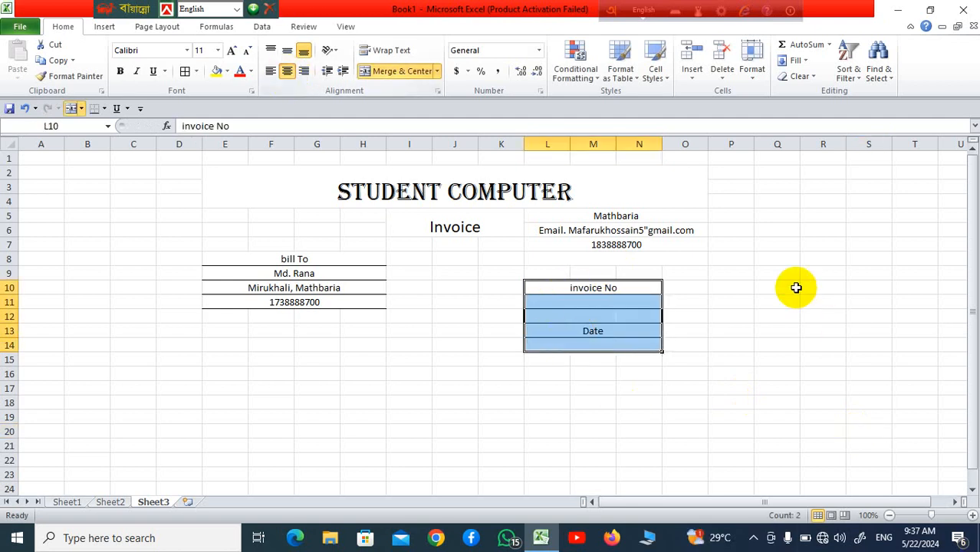
pyautogui.click(795, 287)
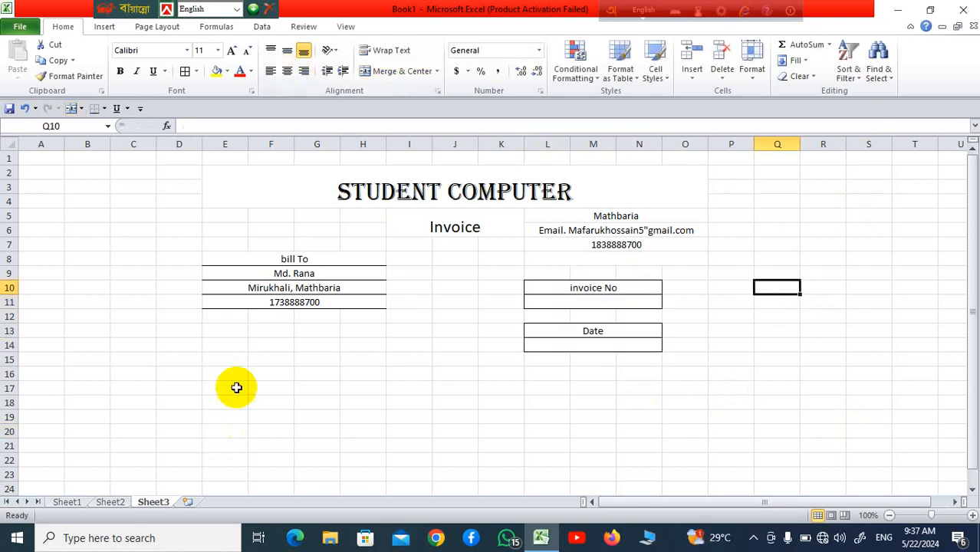
pyautogui.moveTo(225, 372); pyautogui.dragTo(623, 380)
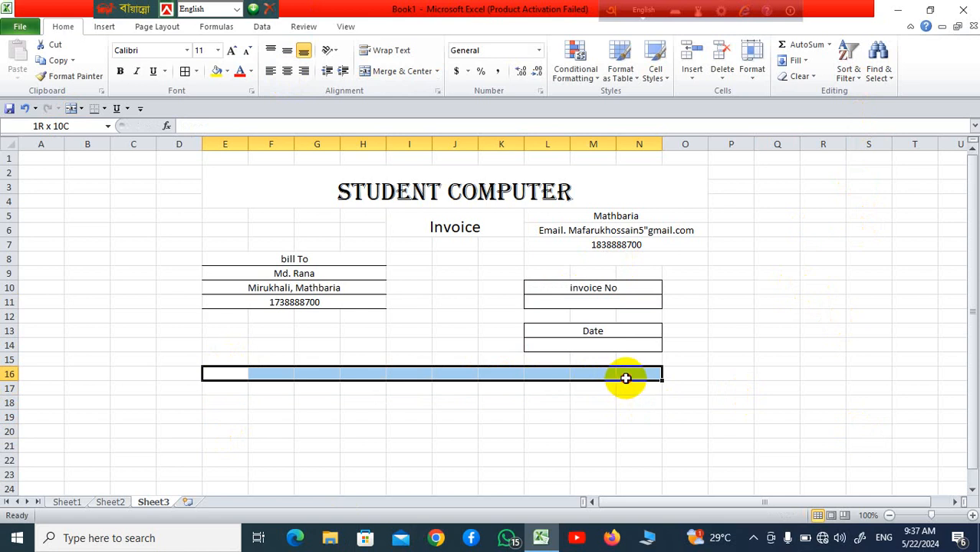
# Step: Apply All Borders to E16:N20 to form the item table grid
pyautogui.moveTo(625, 378); pyautogui.dragTo(630, 429)
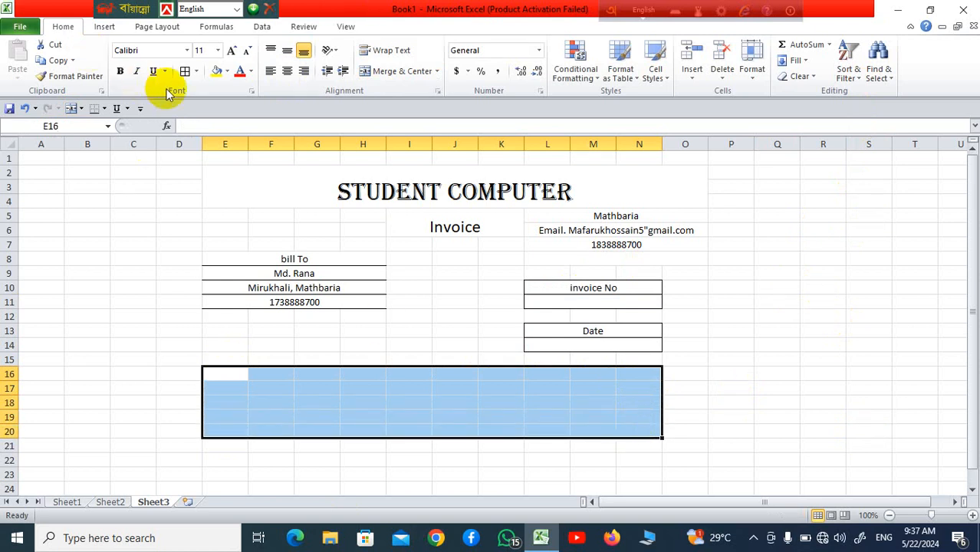
pyautogui.click(184, 71)
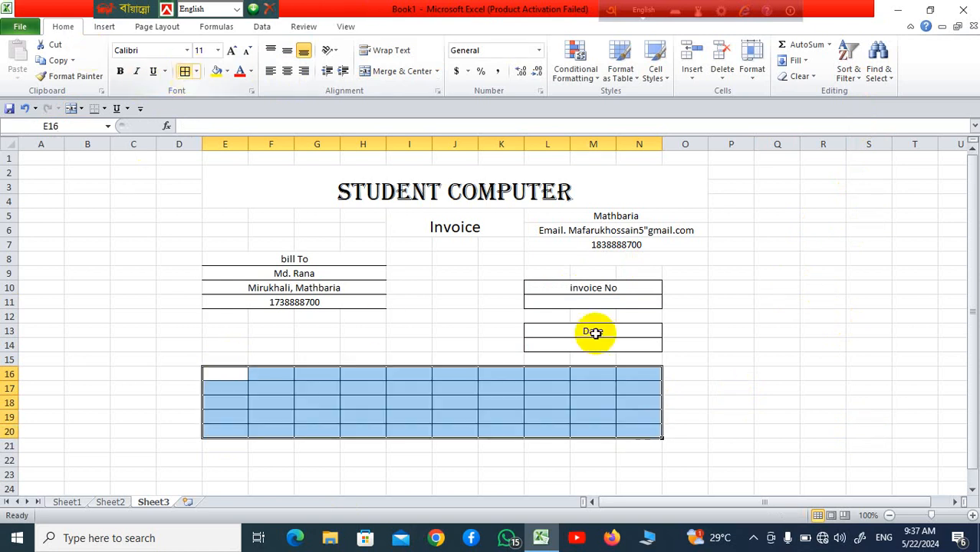
pyautogui.click(844, 380)
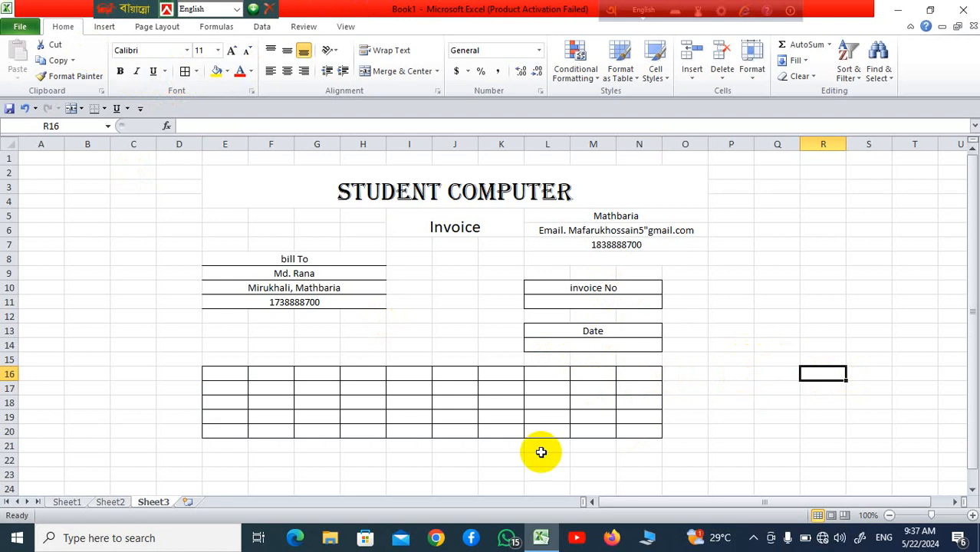
pyautogui.scroll(-1, 582, 438)
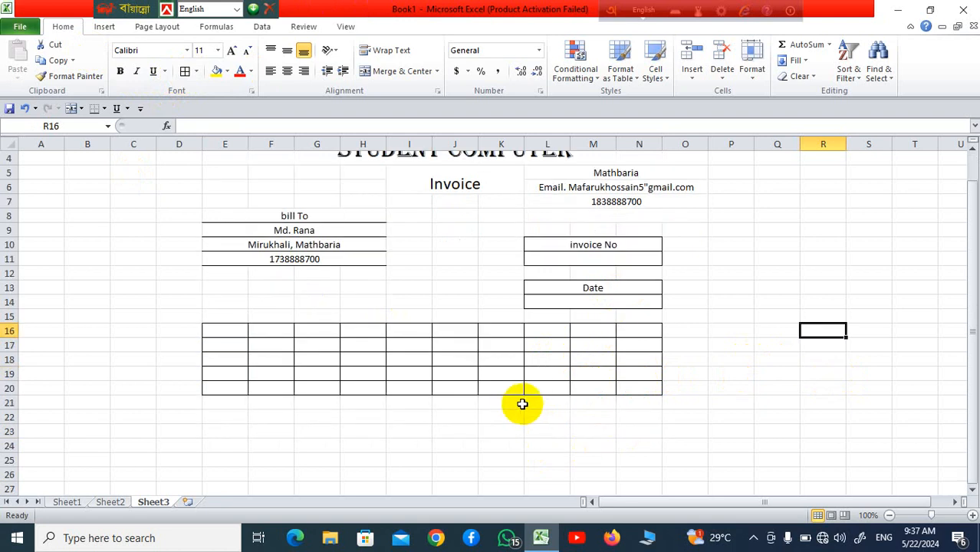
pyautogui.scroll(1, 445, 361)
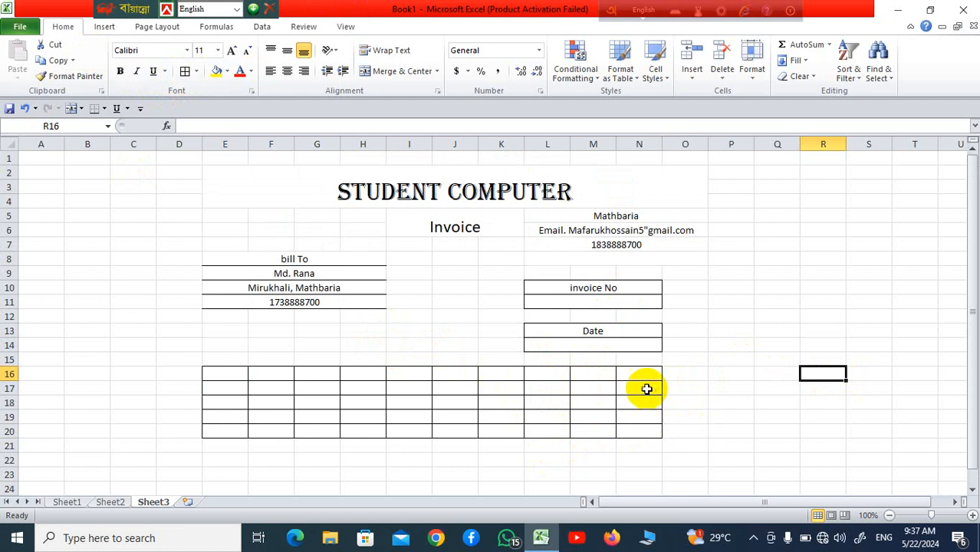
pyautogui.moveTo(643, 375); pyautogui.dragTo(695, 430)
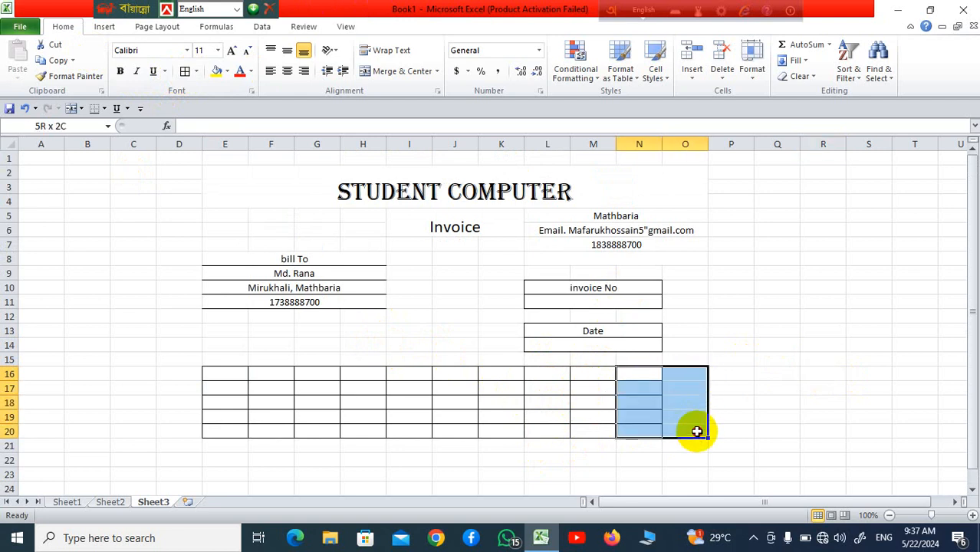
# Step: Extend the item table's borders to column O and label M16:O16 Price, Qty and Total
pyautogui.click(185, 71)
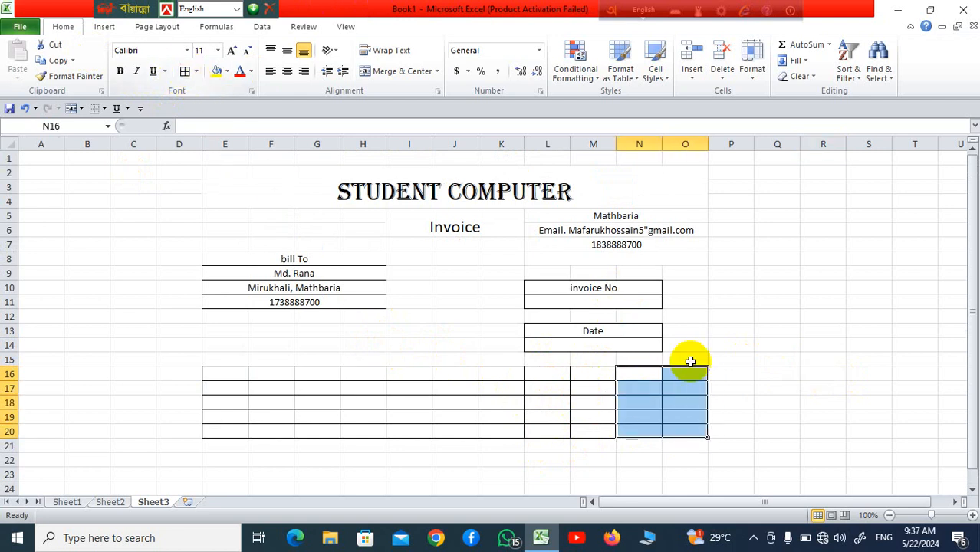
pyautogui.click(778, 427)
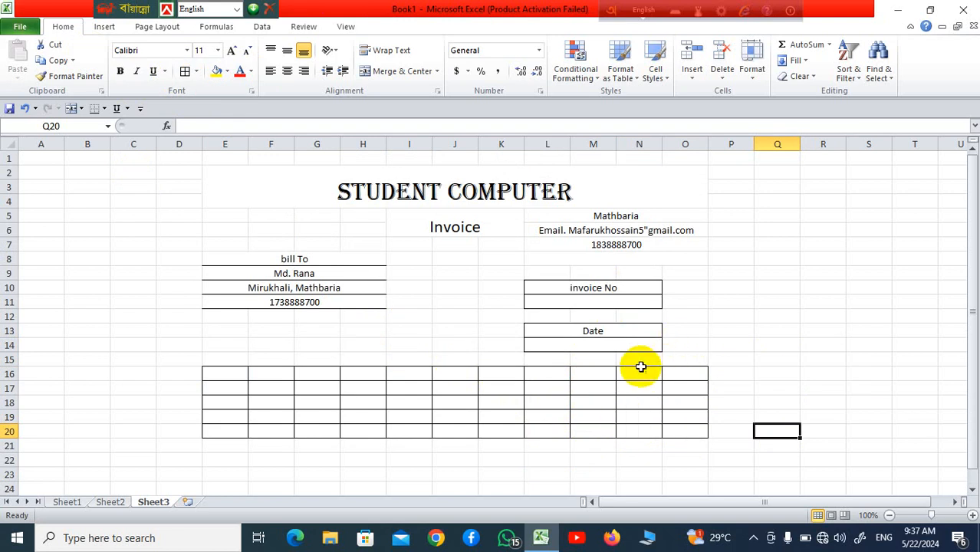
pyautogui.click(681, 377)
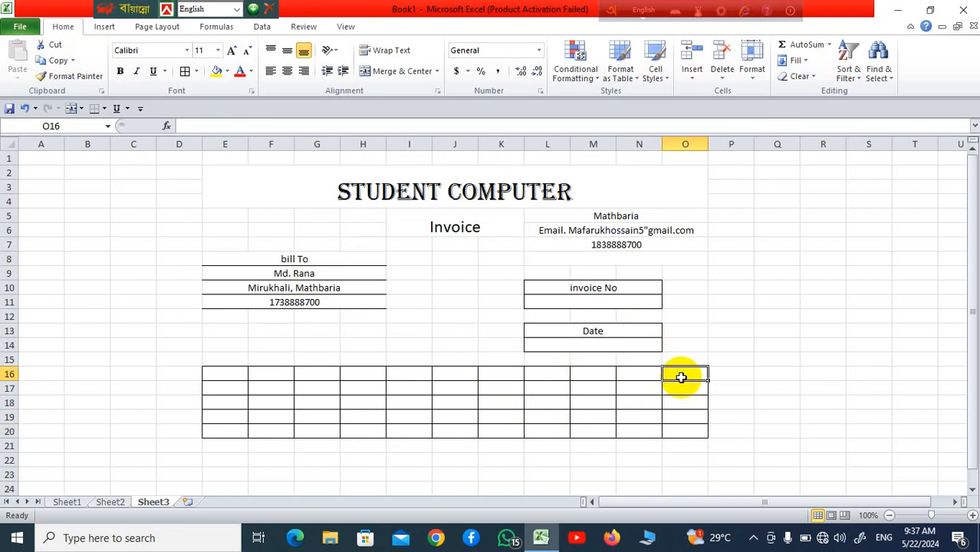
pyautogui.write('Total')
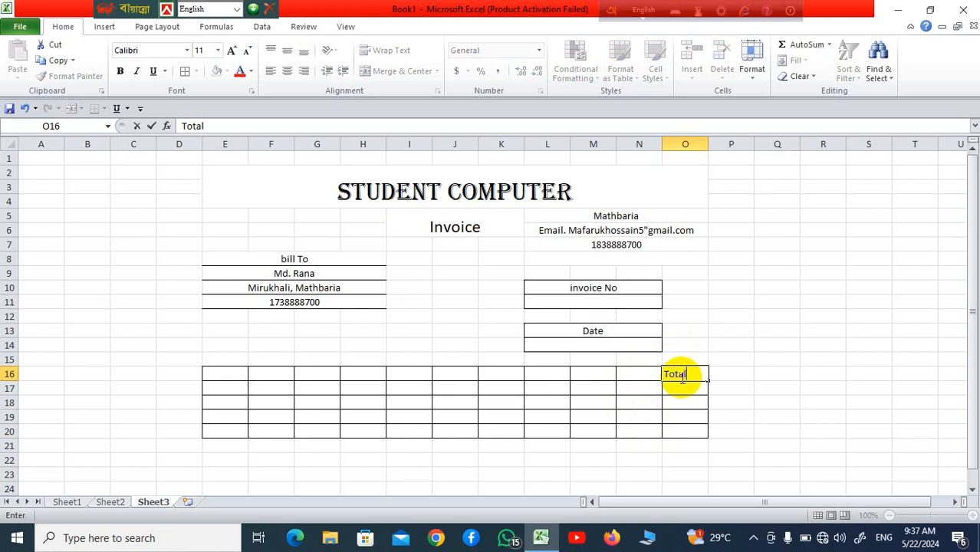
pyautogui.click(695, 413)
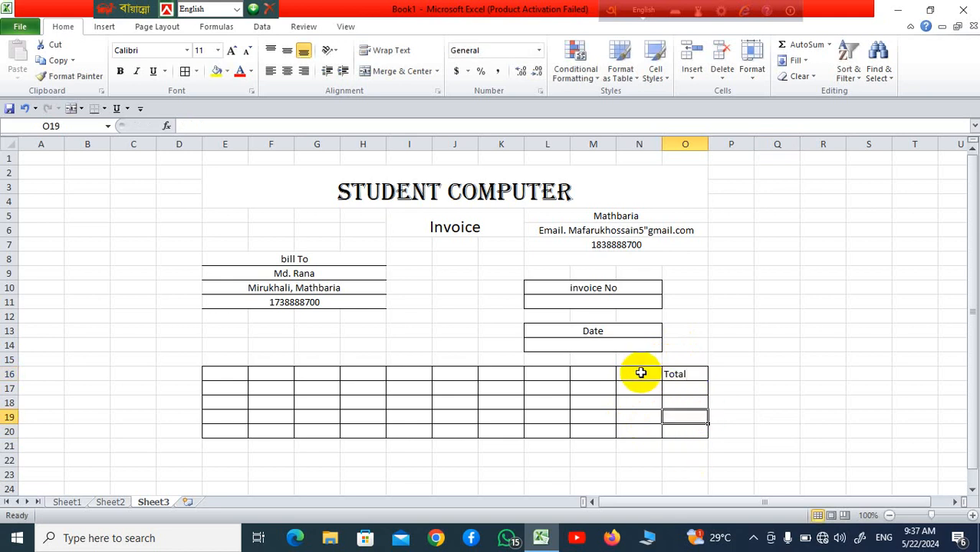
pyautogui.click(633, 372)
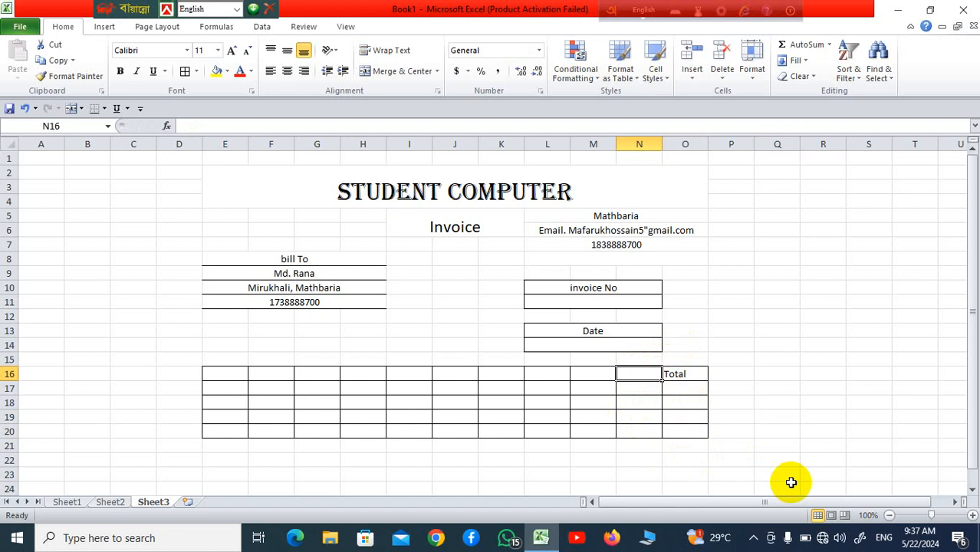
pyautogui.write('Qt')
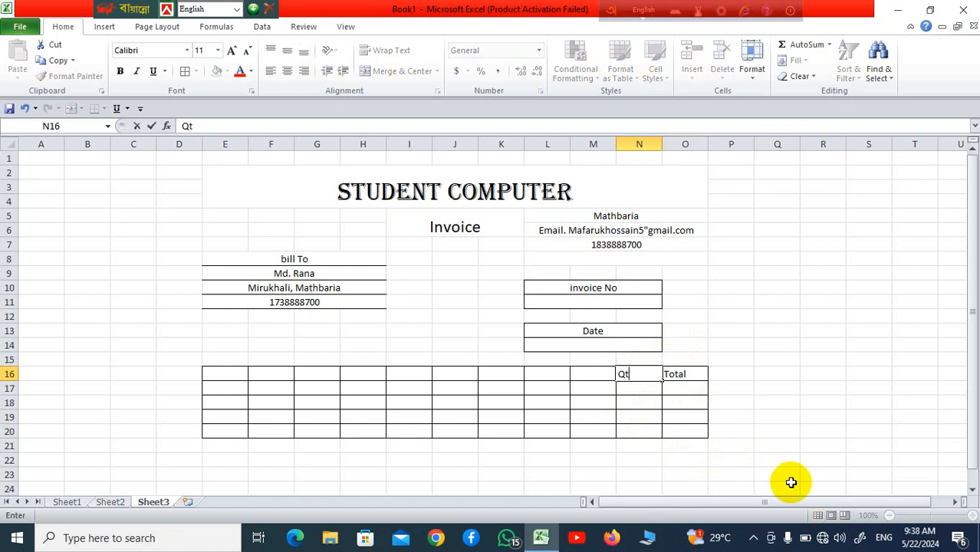
pyautogui.write('y')
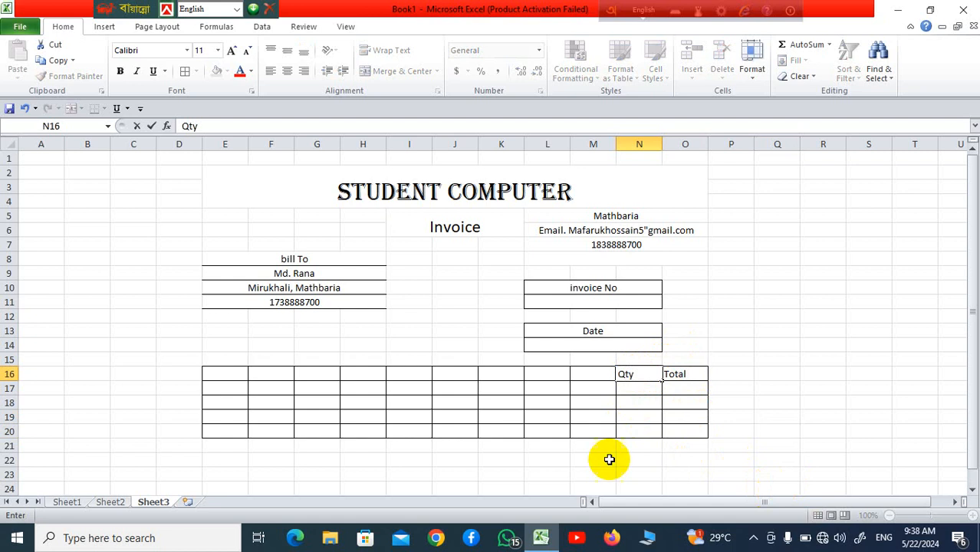
pyautogui.click(596, 374)
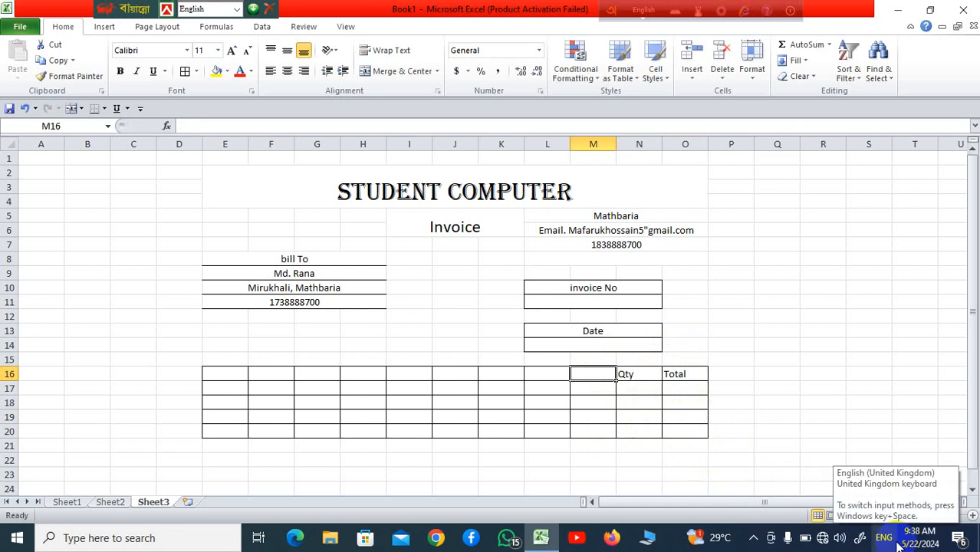
pyautogui.write('P')
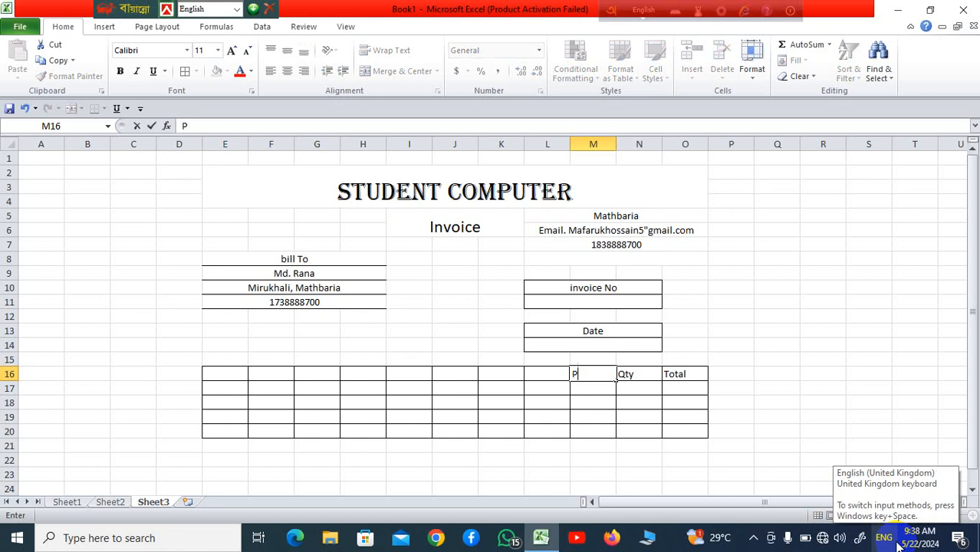
pyautogui.write('rice')
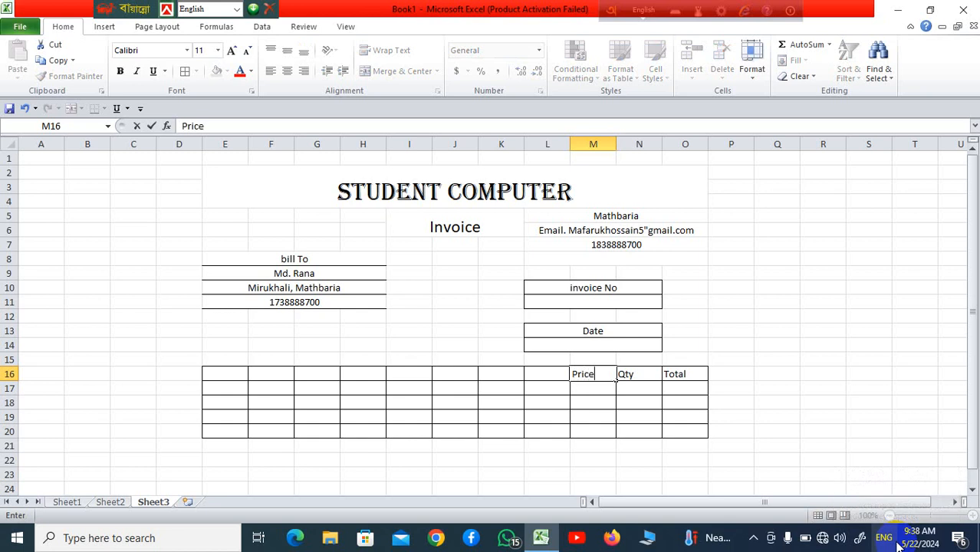
pyautogui.click(821, 443)
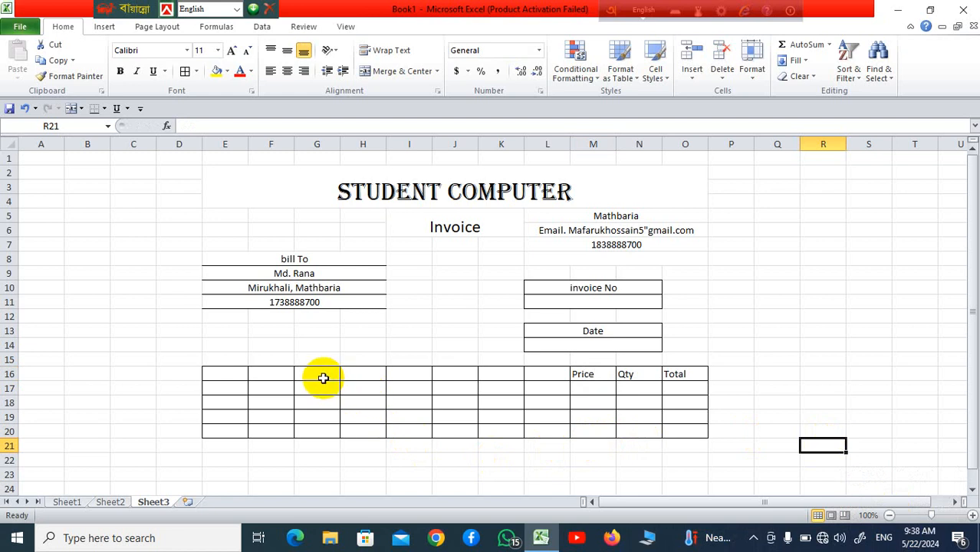
# Step: Merge columns F to L across each item row into one wide cell
pyautogui.moveTo(315, 375); pyautogui.dragTo(541, 427)
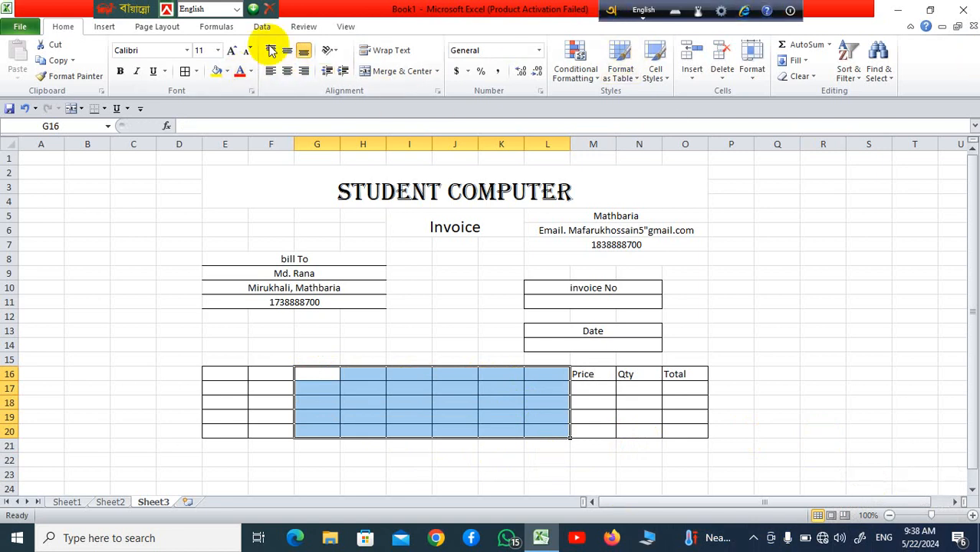
pyautogui.click(438, 71)
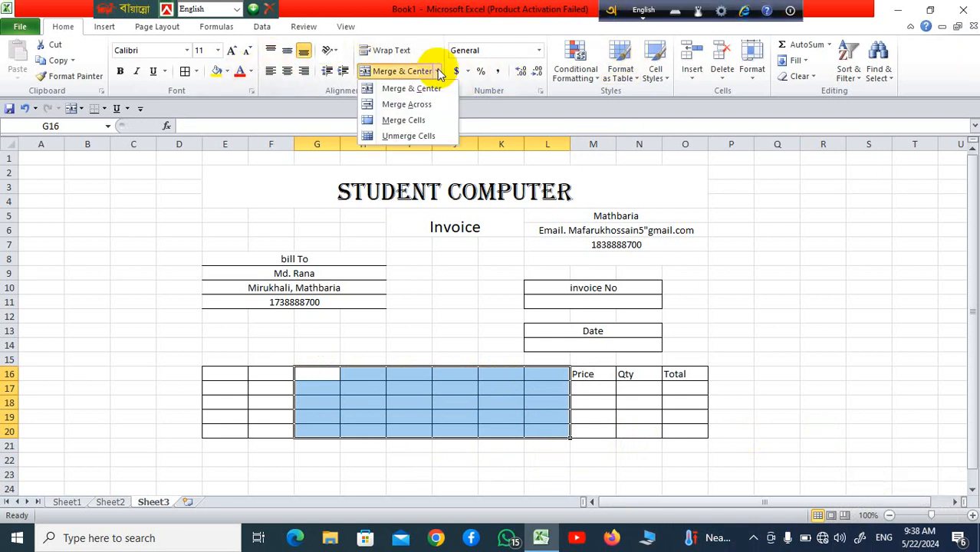
pyautogui.click(438, 109)
pyautogui.click(835, 376)
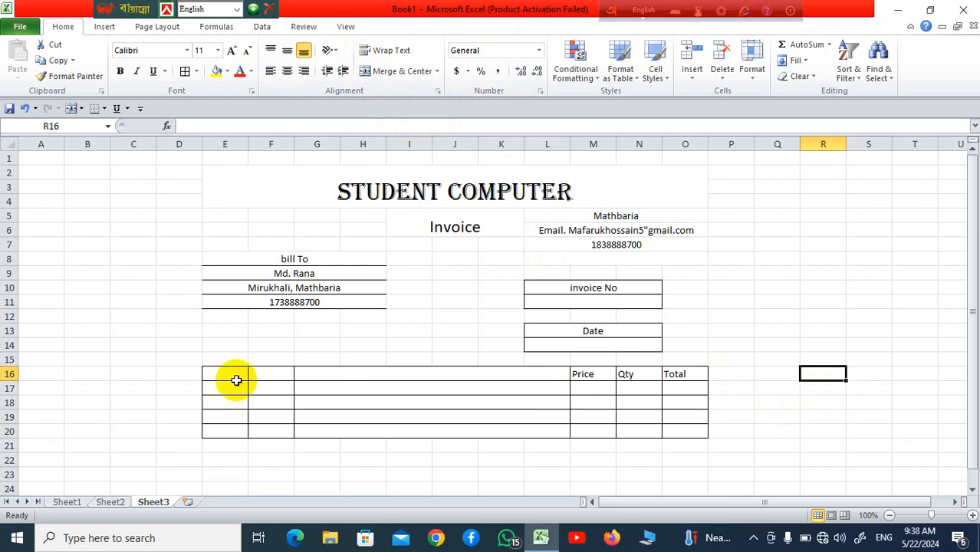
pyautogui.moveTo(254, 373); pyautogui.dragTo(485, 426)
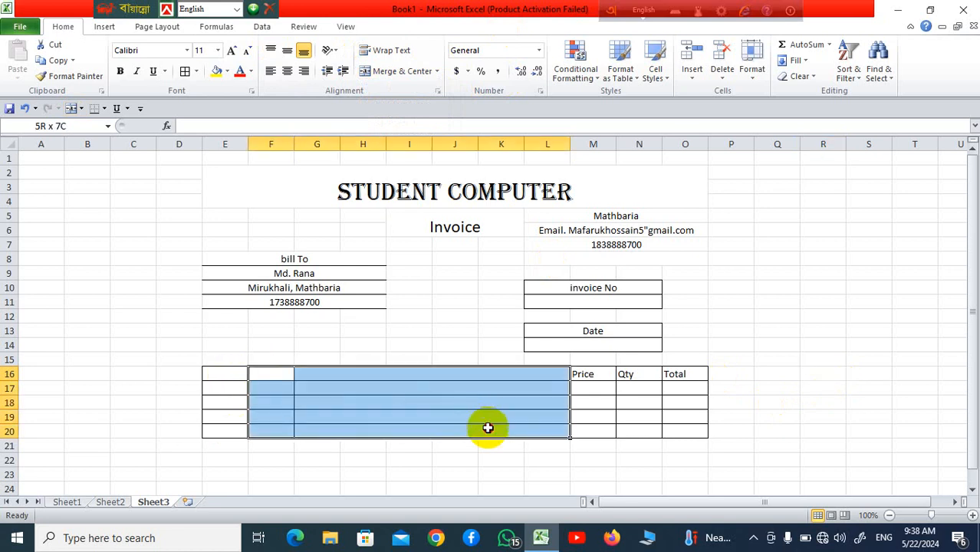
pyautogui.click(438, 71)
pyautogui.click(436, 105)
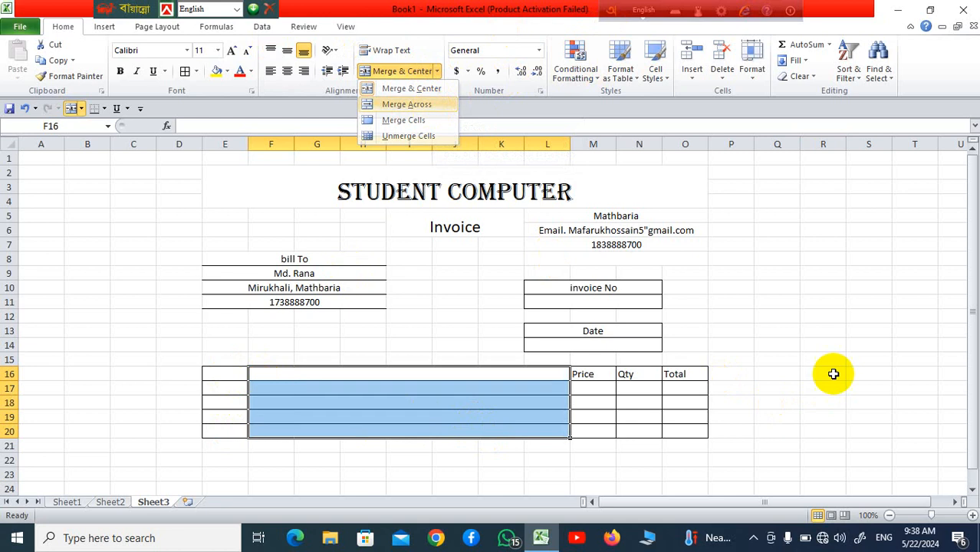
pyautogui.click(857, 370)
# Step: Add S/l and Goods headers in E16:F16 and centre the whole E16:O20 table
pyautogui.click(240, 379)
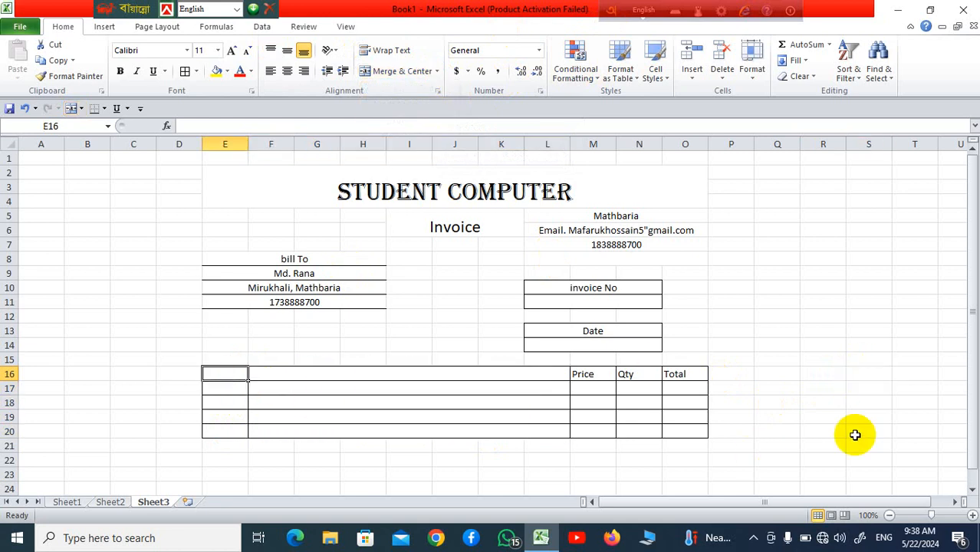
pyautogui.write('S')
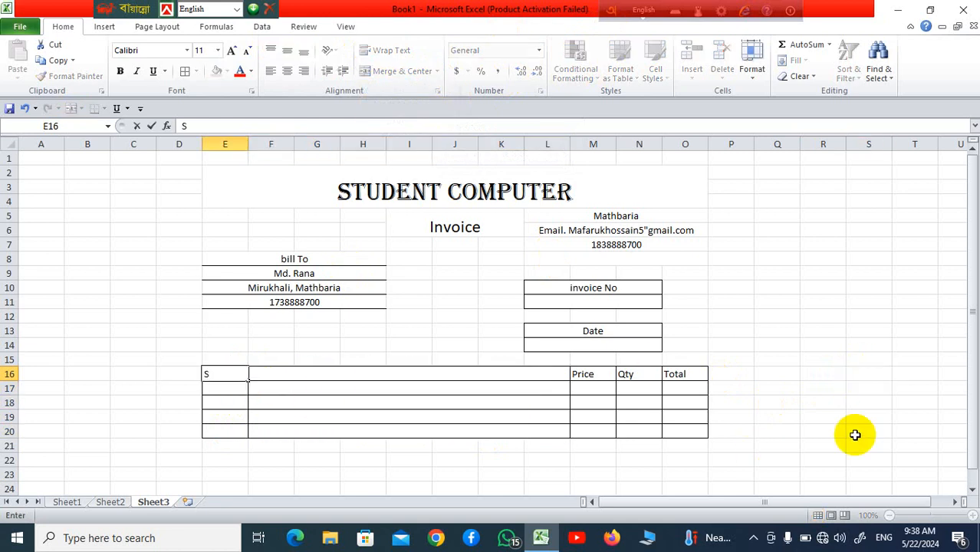
pyautogui.write('/l')
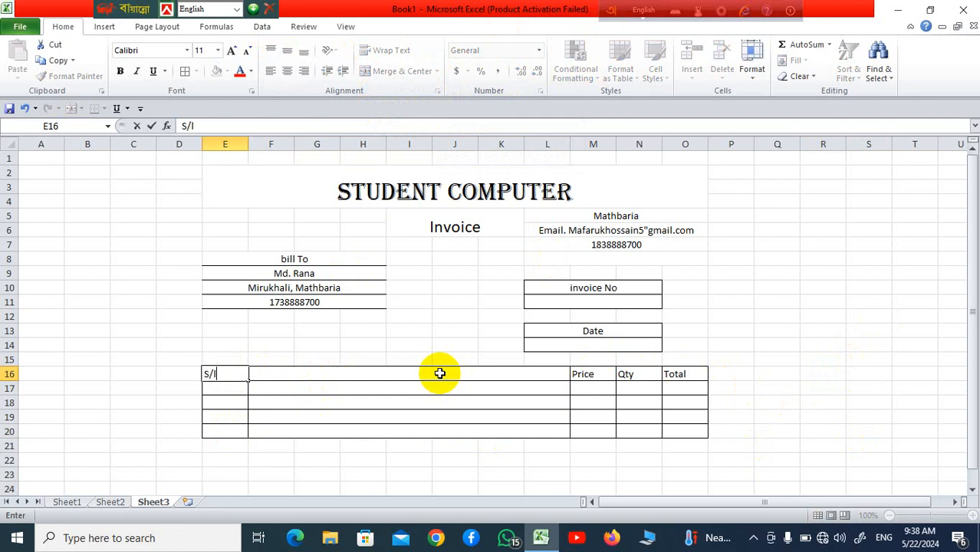
pyautogui.press('Tab')
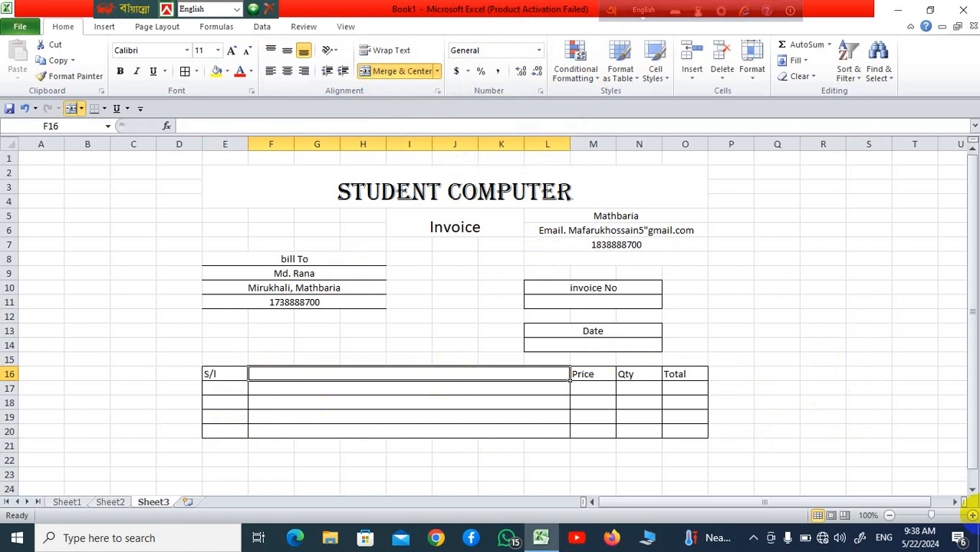
pyautogui.write('Goods')
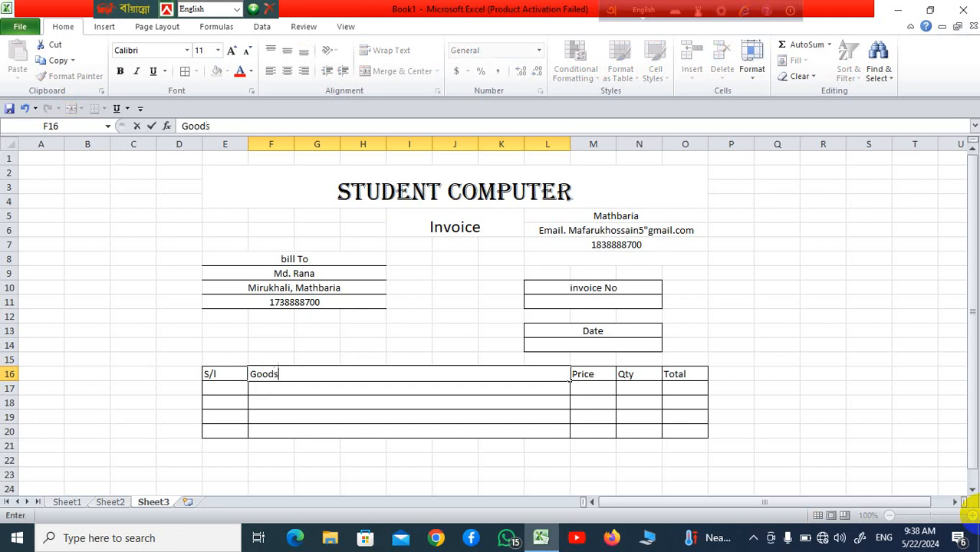
pyautogui.click(851, 330)
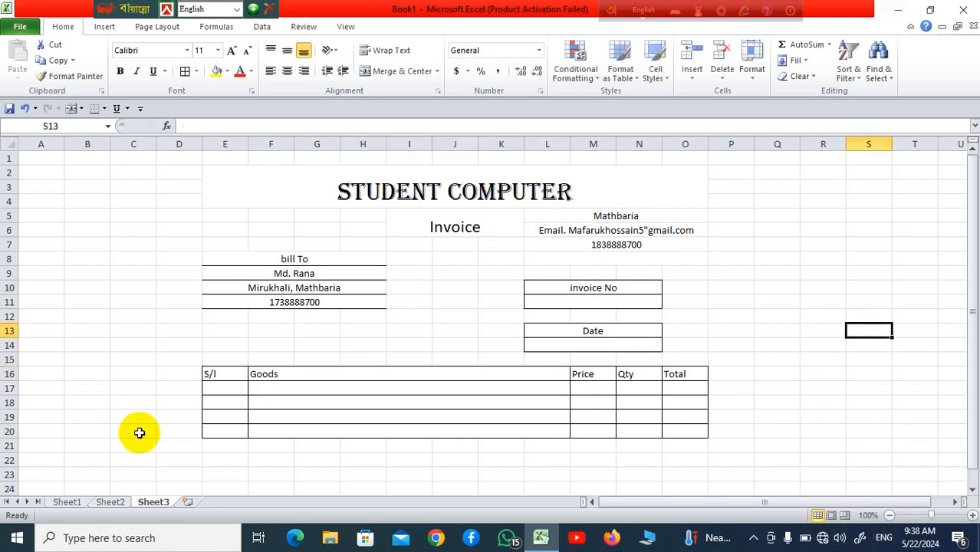
pyautogui.moveTo(207, 373); pyautogui.dragTo(690, 430)
pyautogui.click(288, 71)
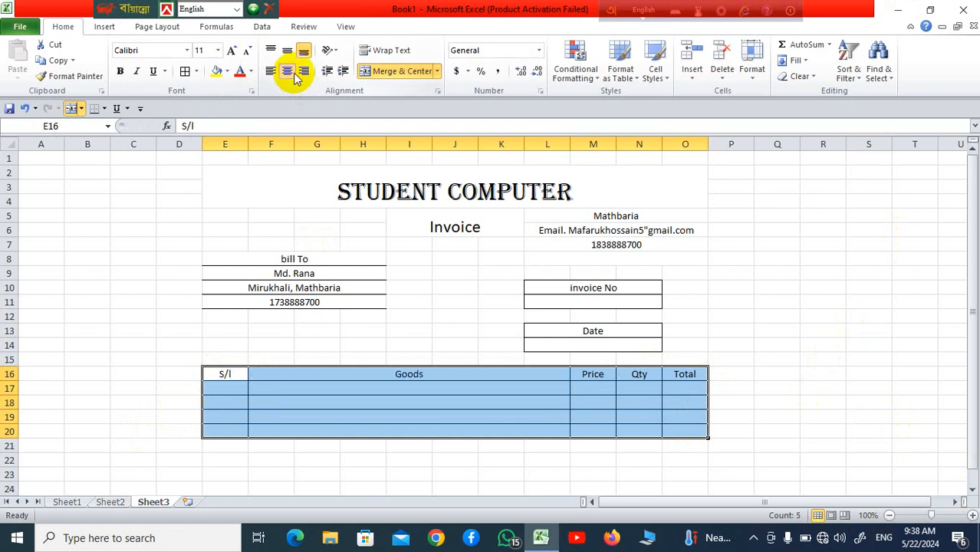
pyautogui.click(739, 342)
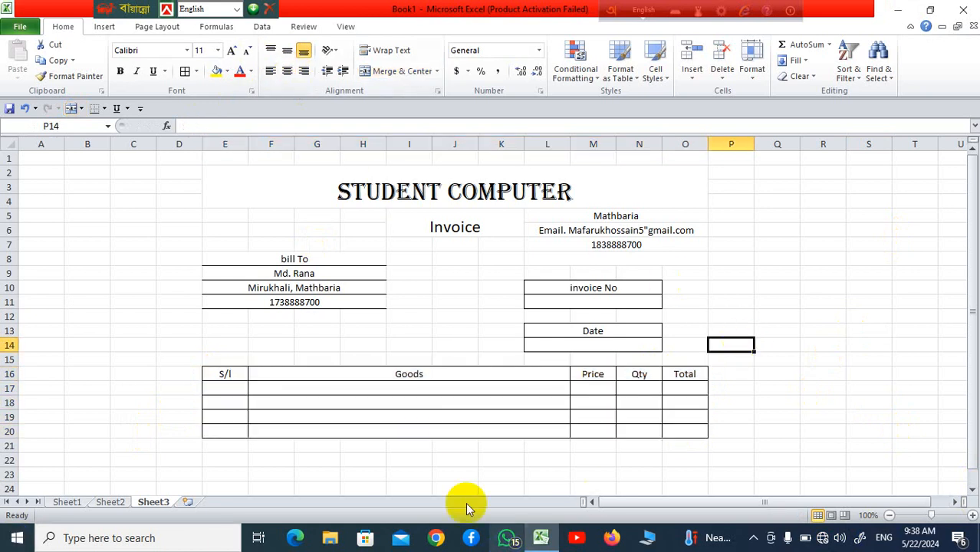
# Step: Apply all borders to the M21:O24 summary block below the item table
pyautogui.click(606, 449)
pyautogui.moveTo(606, 448); pyautogui.dragTo(668, 456)
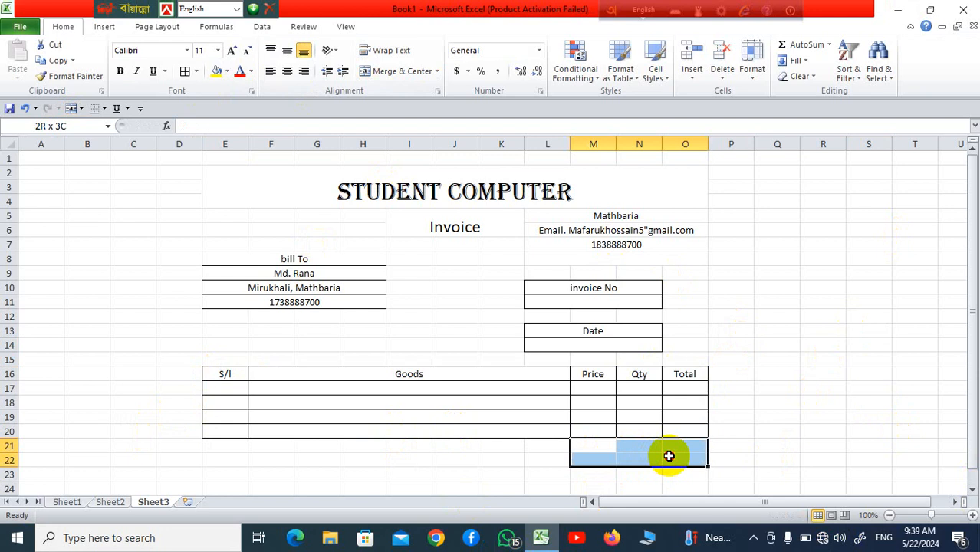
pyautogui.moveTo(670, 456); pyautogui.dragTo(669, 484)
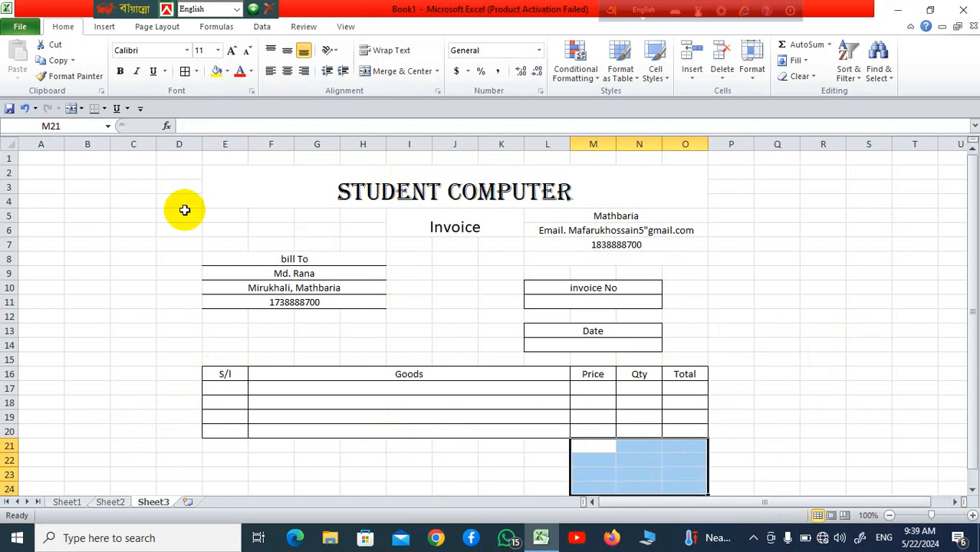
pyautogui.click(186, 71)
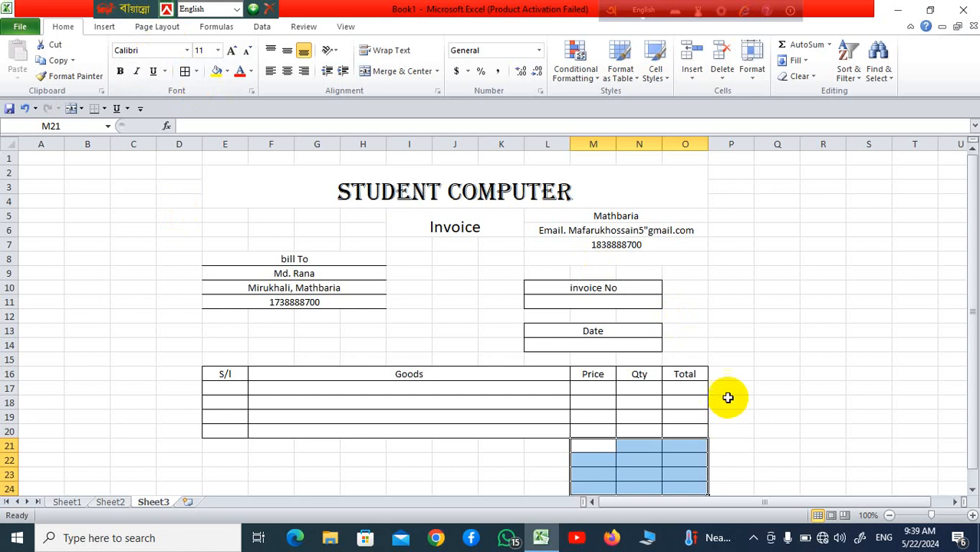
pyautogui.scroll(-2, 696, 395)
pyautogui.click(790, 433)
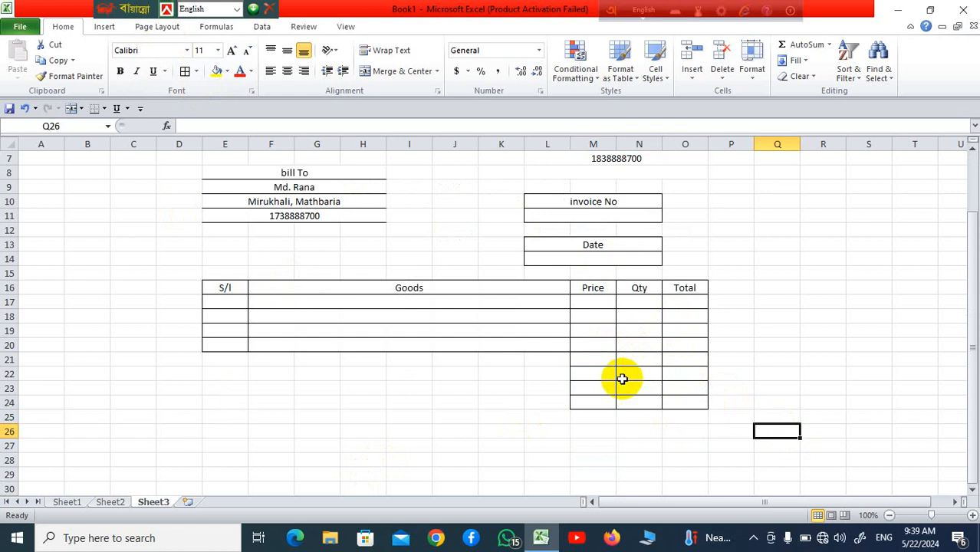
# Step: Merge M21:N21 and M23:N23, and start the Total label in M21
pyautogui.moveTo(590, 358); pyautogui.dragTo(634, 357)
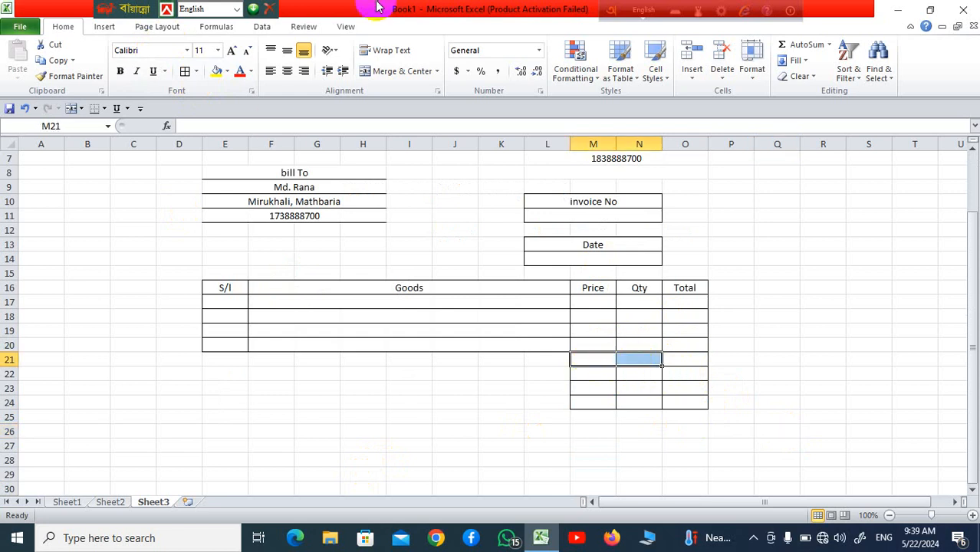
pyautogui.click(391, 71)
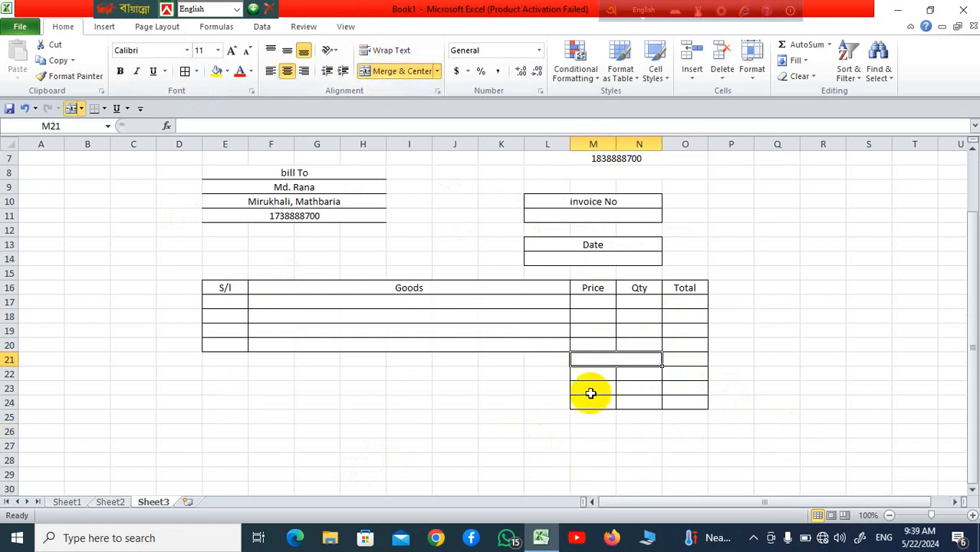
pyautogui.moveTo(590, 392); pyautogui.dragTo(648, 392)
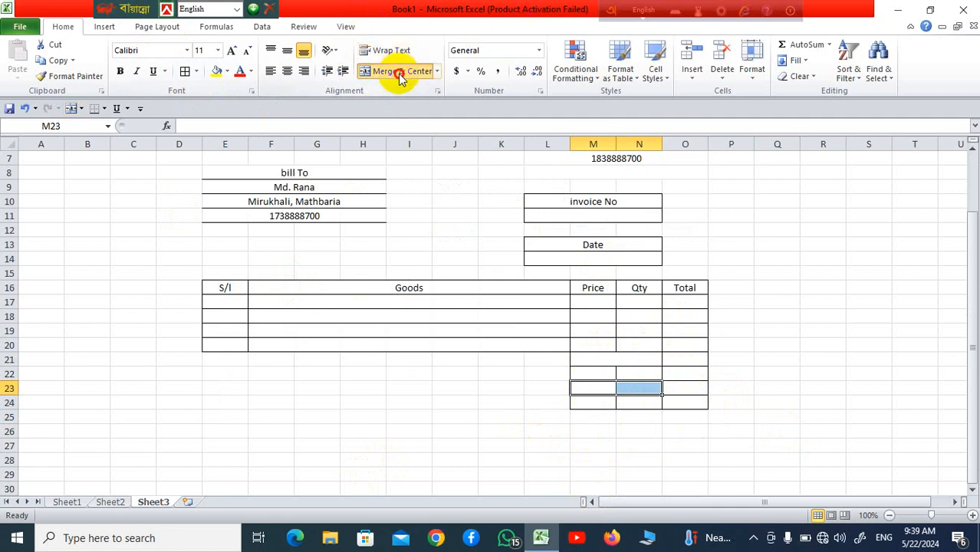
pyautogui.click(396, 71)
pyautogui.click(965, 420)
pyautogui.click(614, 363)
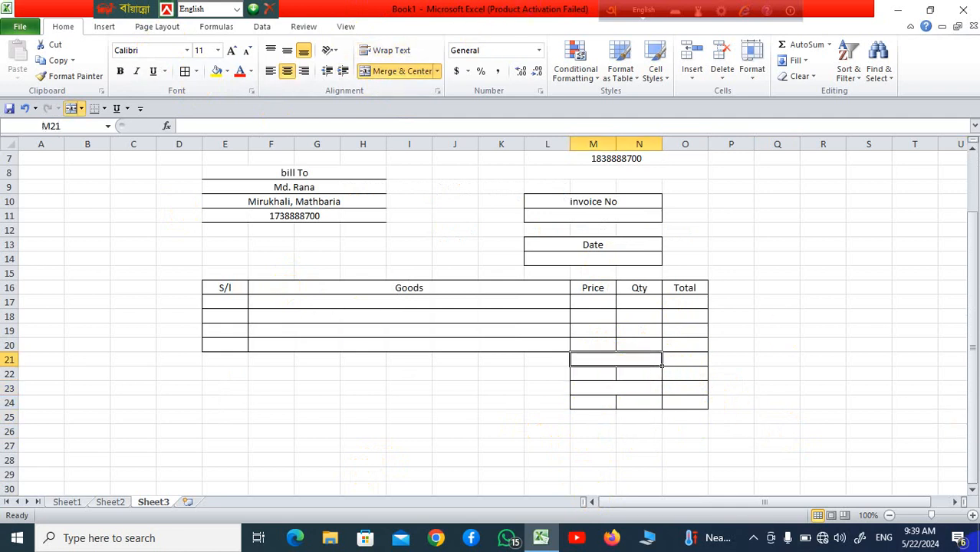
pyautogui.write('Total')
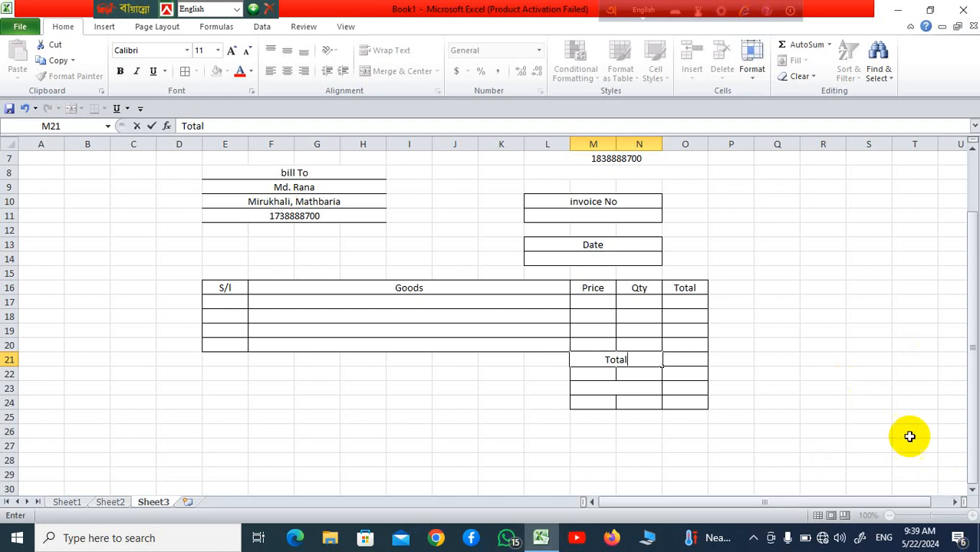
# Step: Finish Total, add Tex with 2% in row 22, and label M23 Discount
pyautogui.click(586, 373)
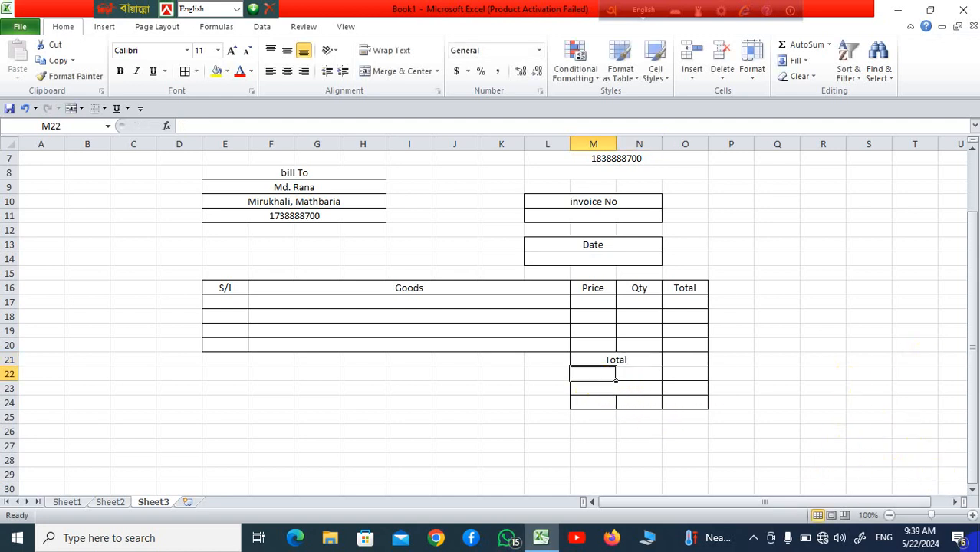
pyautogui.write('T')
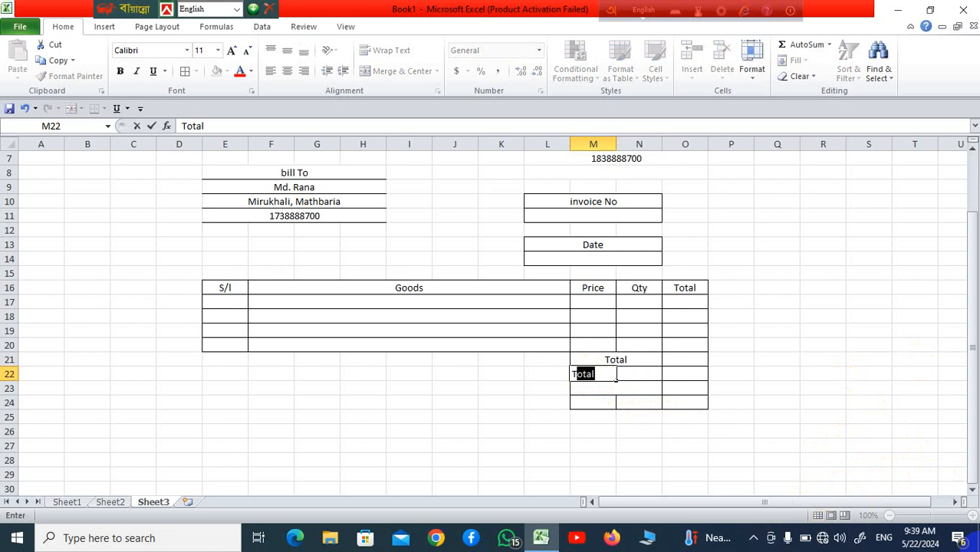
pyautogui.write('ex')
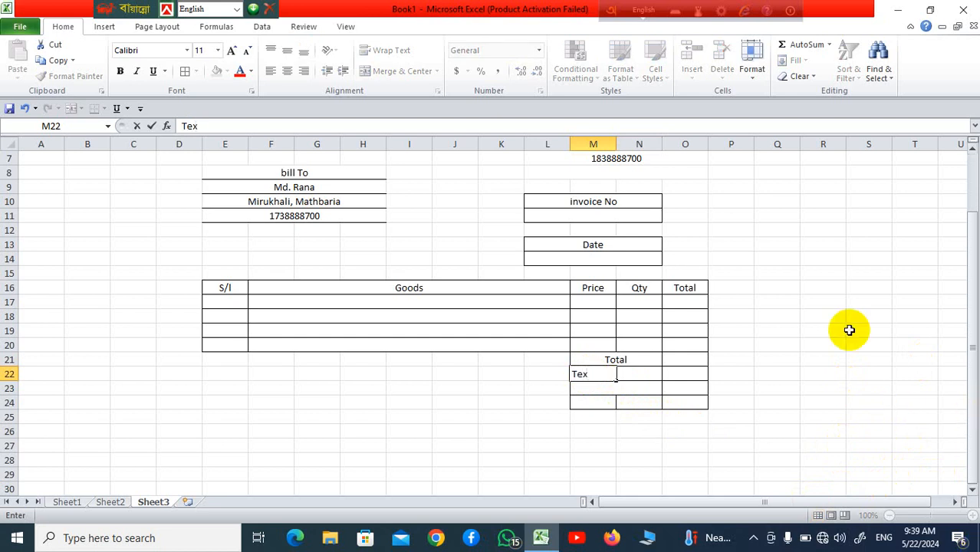
pyautogui.click(639, 374)
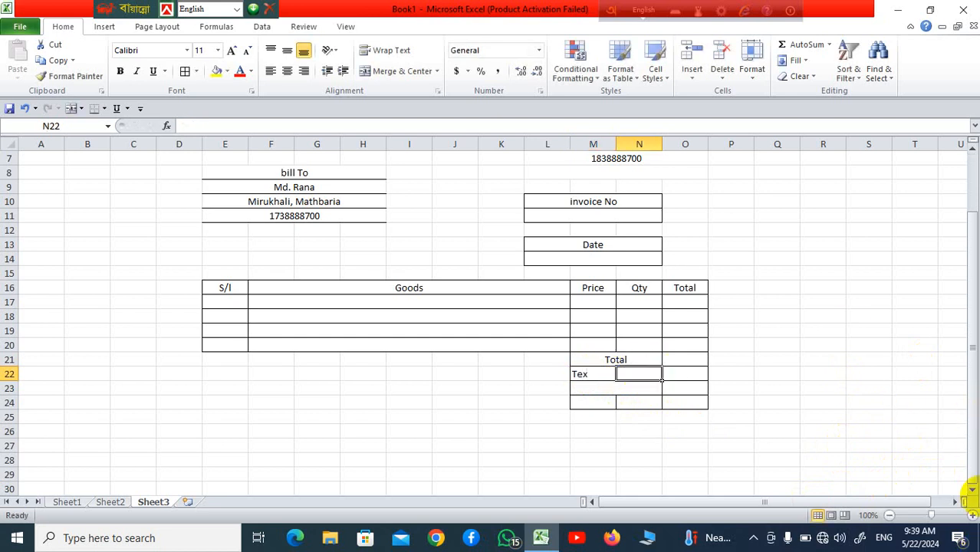
pyautogui.write('2')
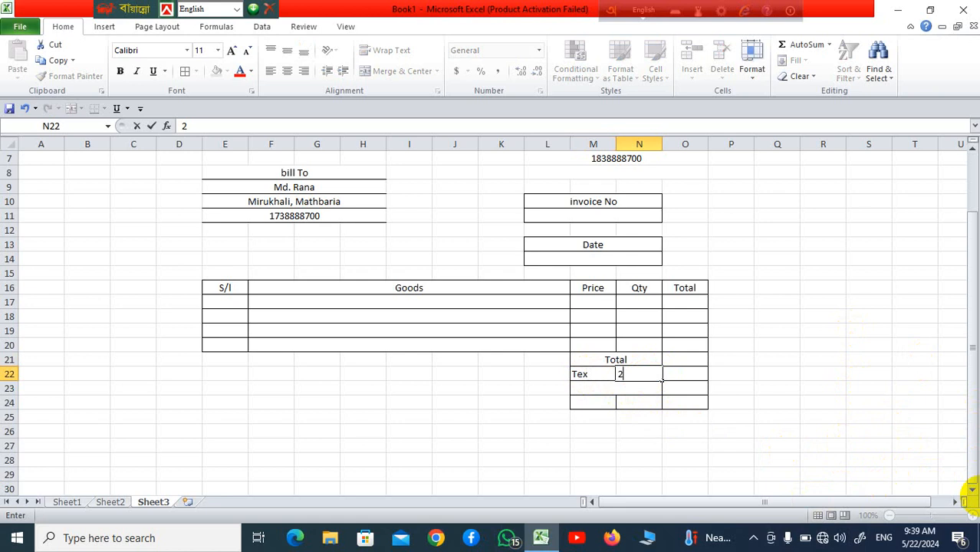
pyautogui.click(594, 434)
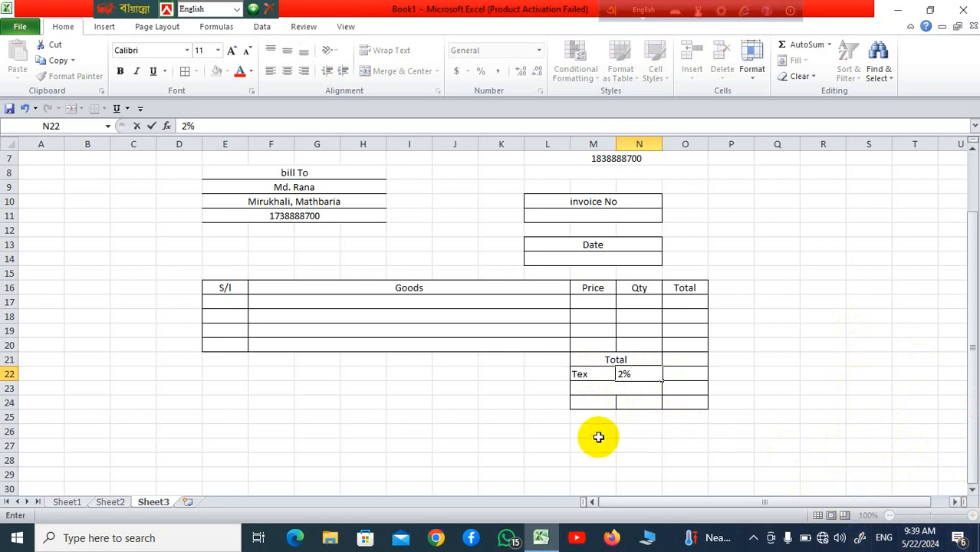
pyautogui.click(624, 388)
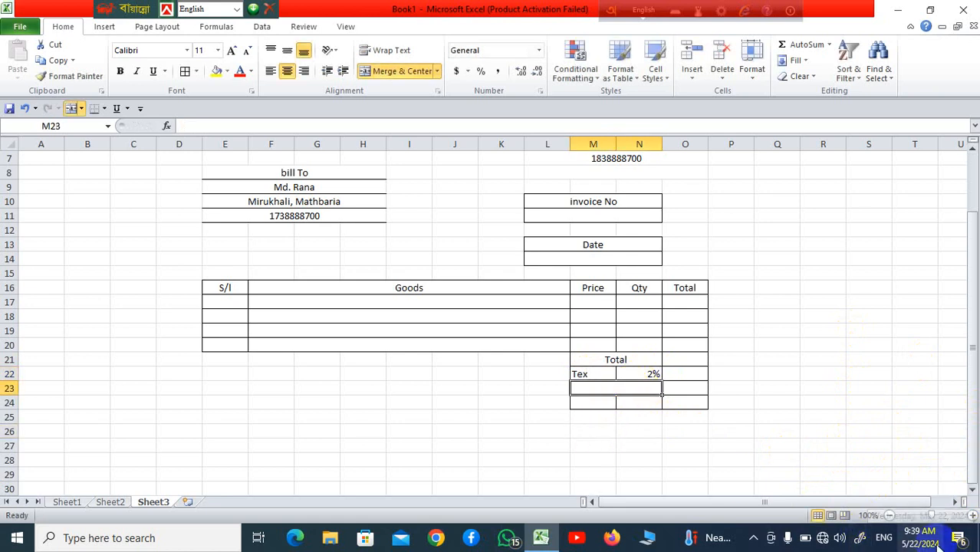
pyautogui.write('Dis')
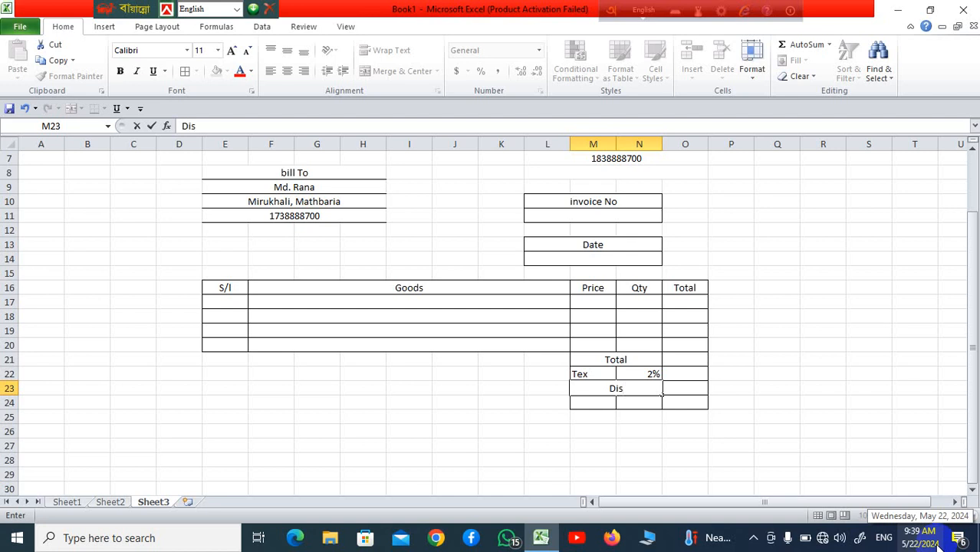
pyautogui.write('co')
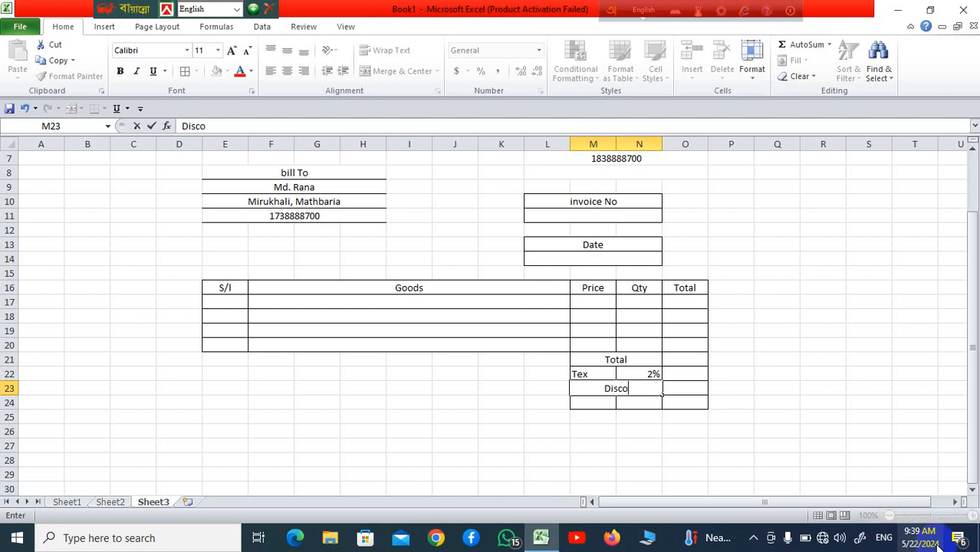
pyautogui.write('unt')
pyautogui.click(590, 403)
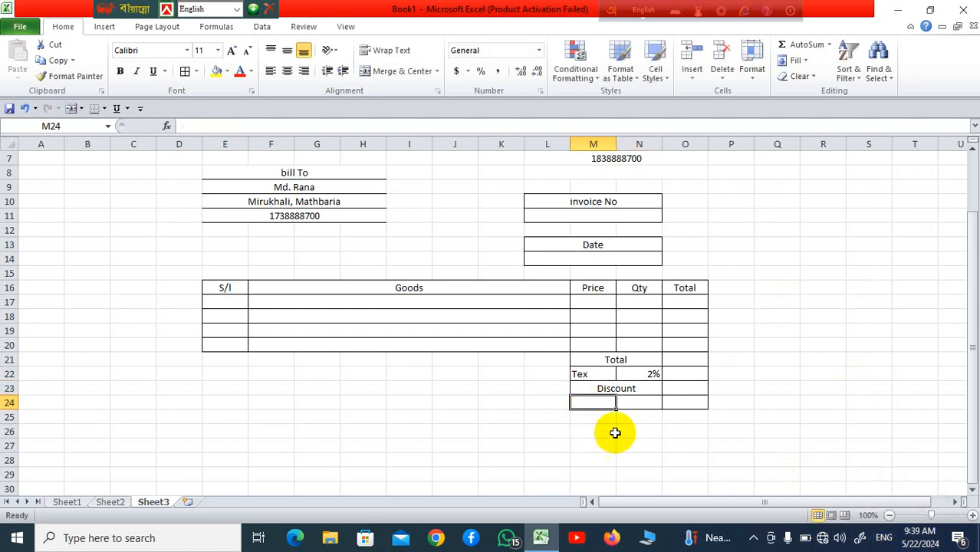
# Step: Merge M24:N24 and label it G-Total
pyautogui.moveTo(595, 404); pyautogui.dragTo(643, 404)
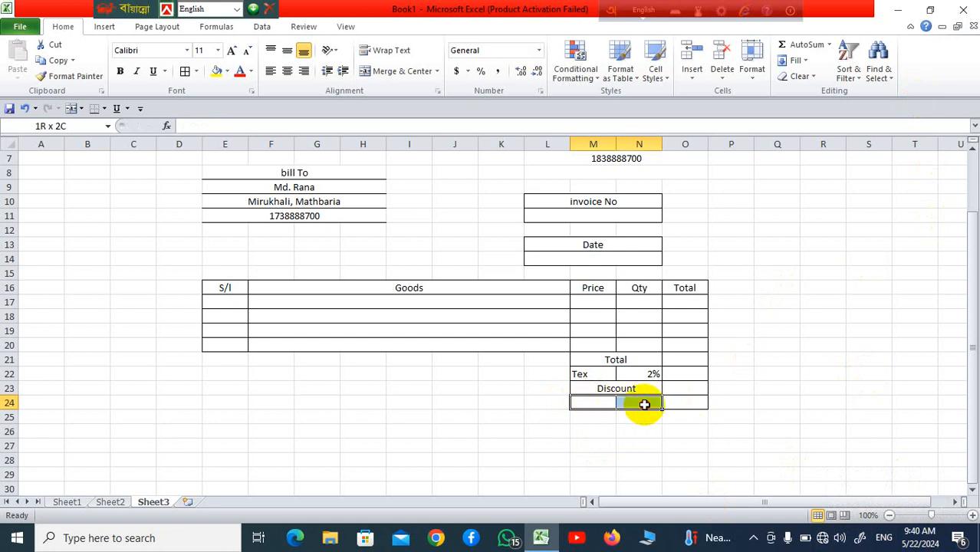
pyautogui.moveTo(644, 404); pyautogui.dragTo(643, 404)
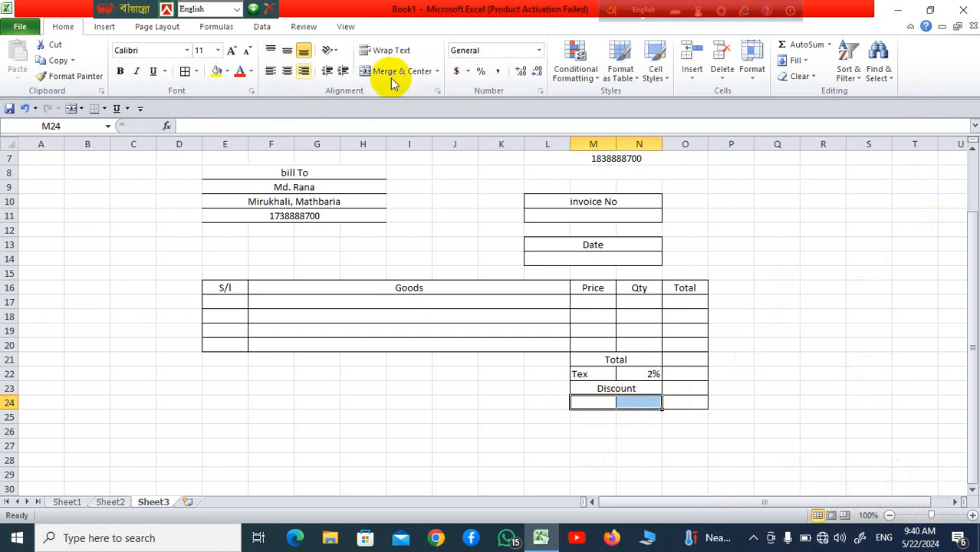
pyautogui.click(427, 74)
pyautogui.click(814, 372)
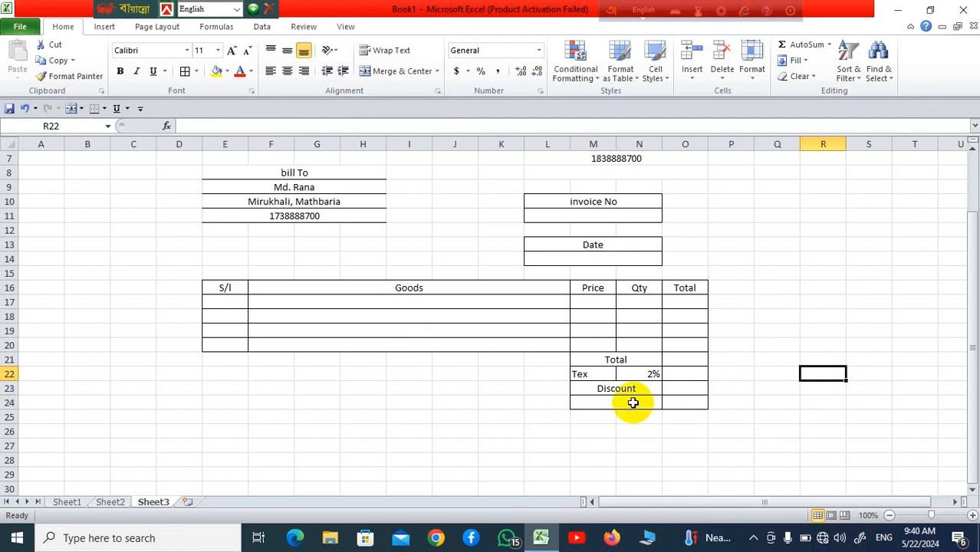
pyautogui.click(632, 402)
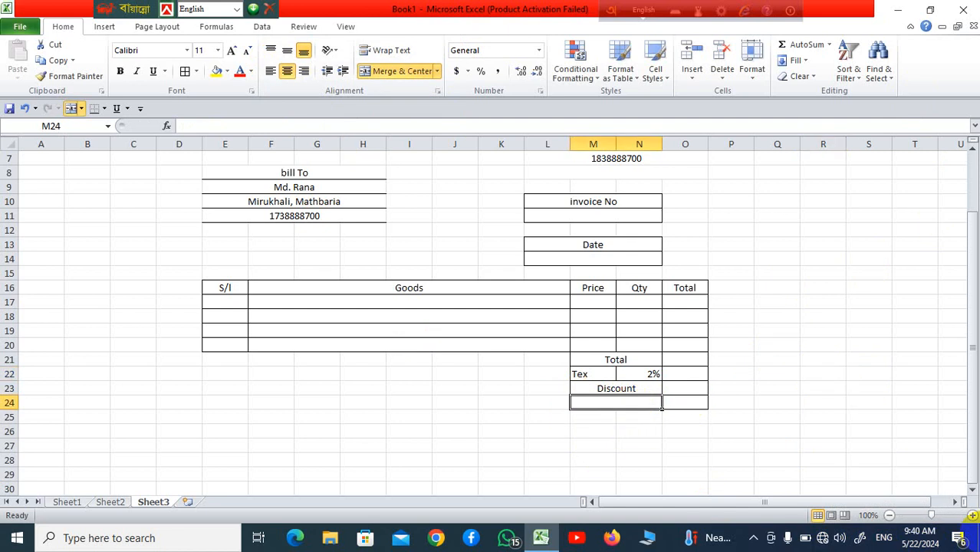
pyautogui.write('G-To')
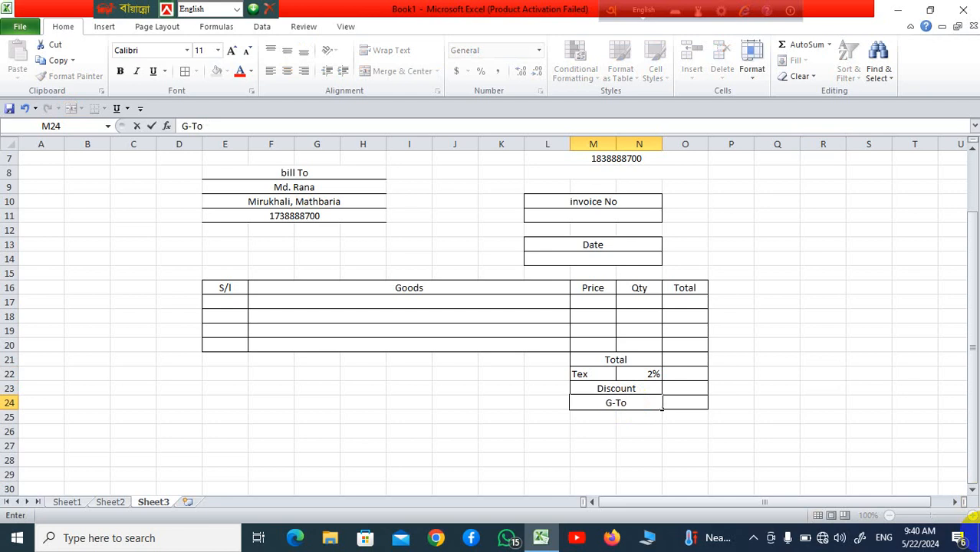
pyautogui.write('tal')
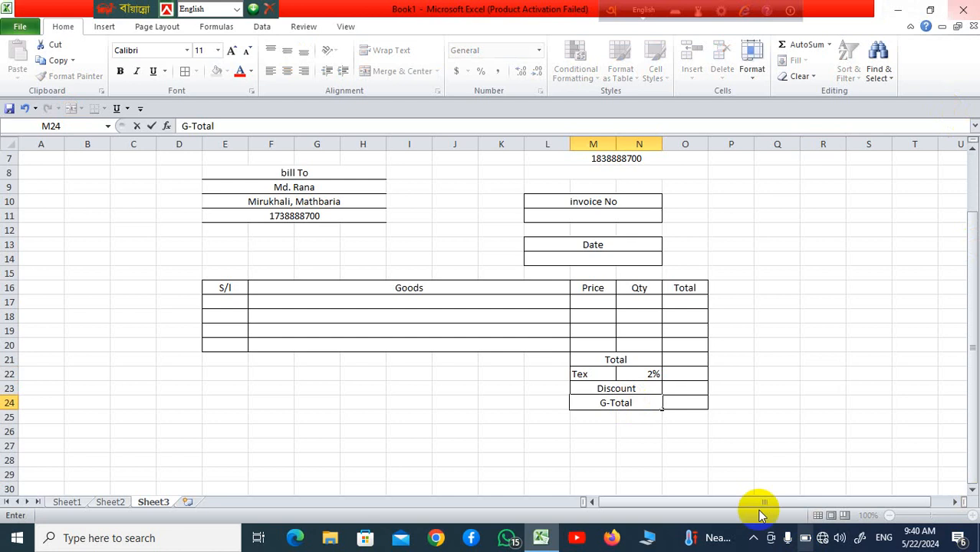
pyautogui.click(790, 374)
pyautogui.scroll(2, 789, 375)
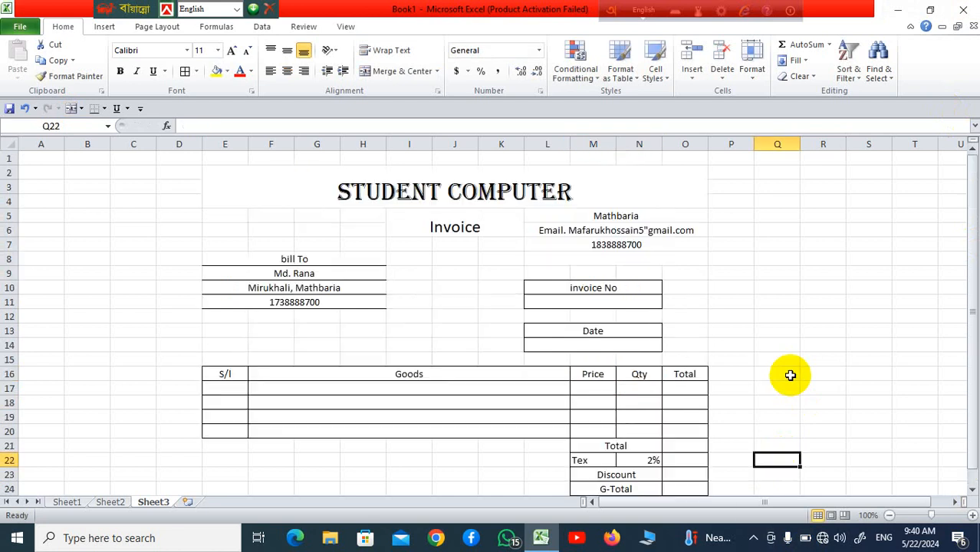
# Step: Give the invoice area D1:P28 a thick box border and a light green fill
pyautogui.moveTo(165, 159); pyautogui.dragTo(723, 418)
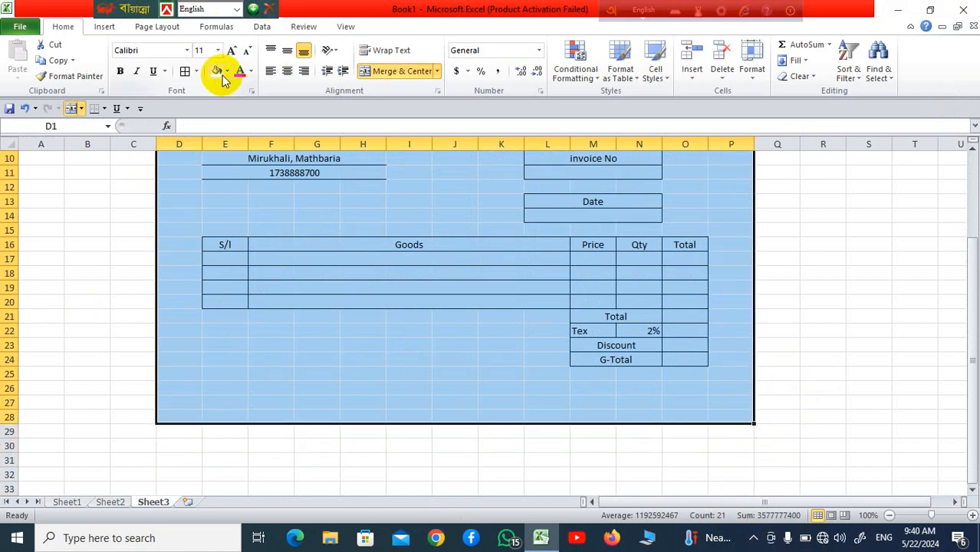
pyautogui.click(196, 71)
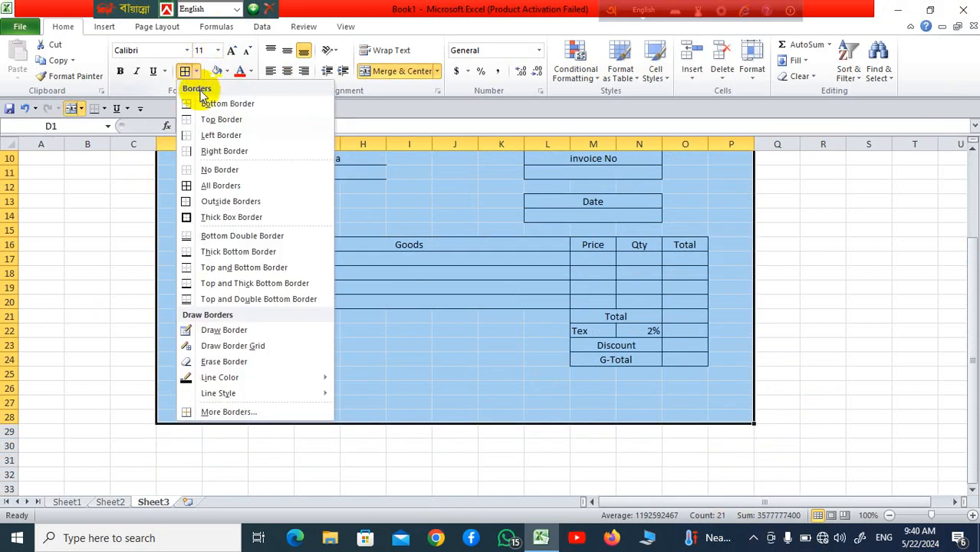
pyautogui.click(219, 217)
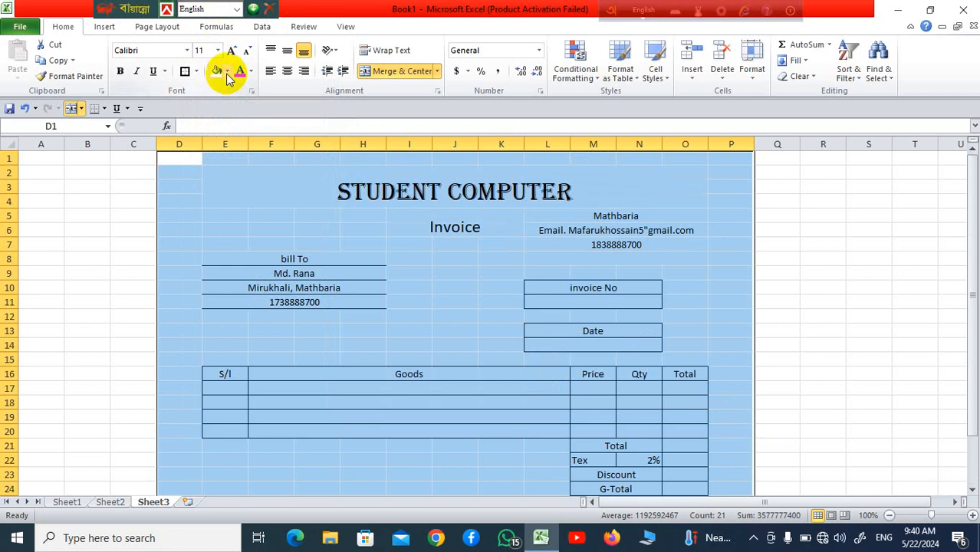
pyautogui.click(226, 72)
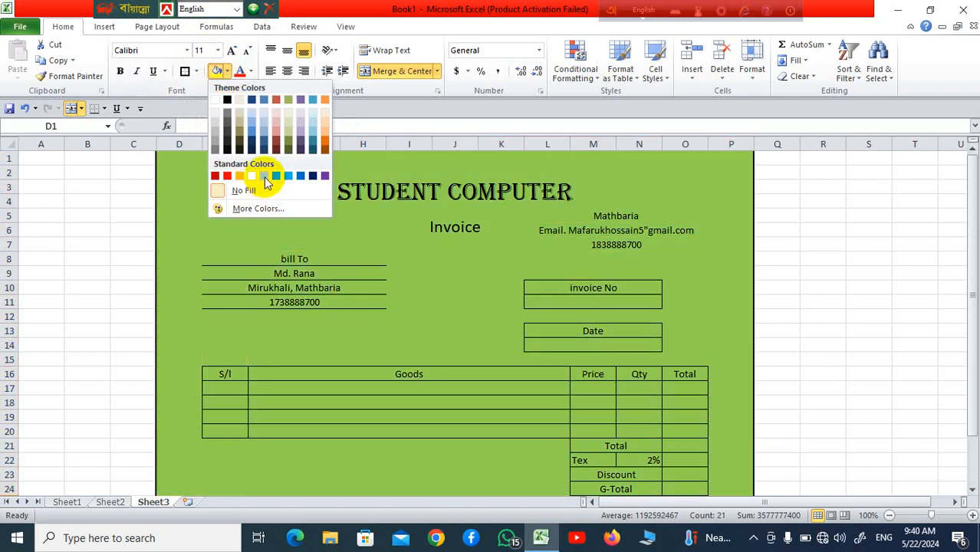
pyautogui.click(264, 178)
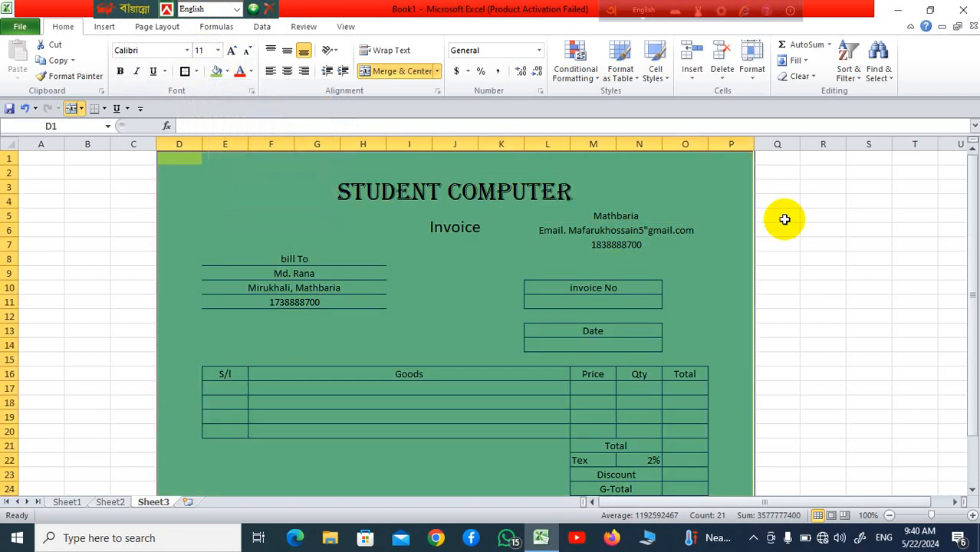
# Step: Zoom out and insert a blank row above the invoice
pyautogui.click(888, 515)
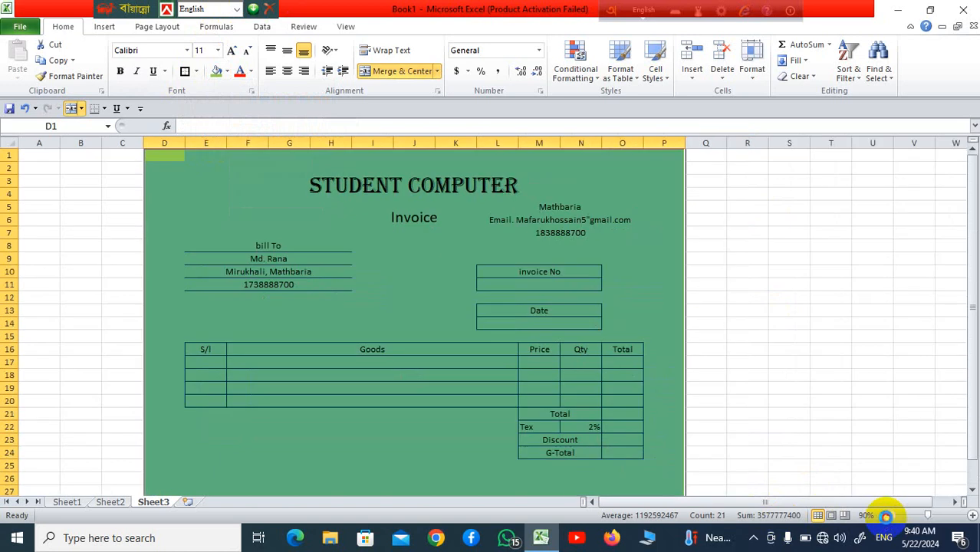
pyautogui.click(888, 515)
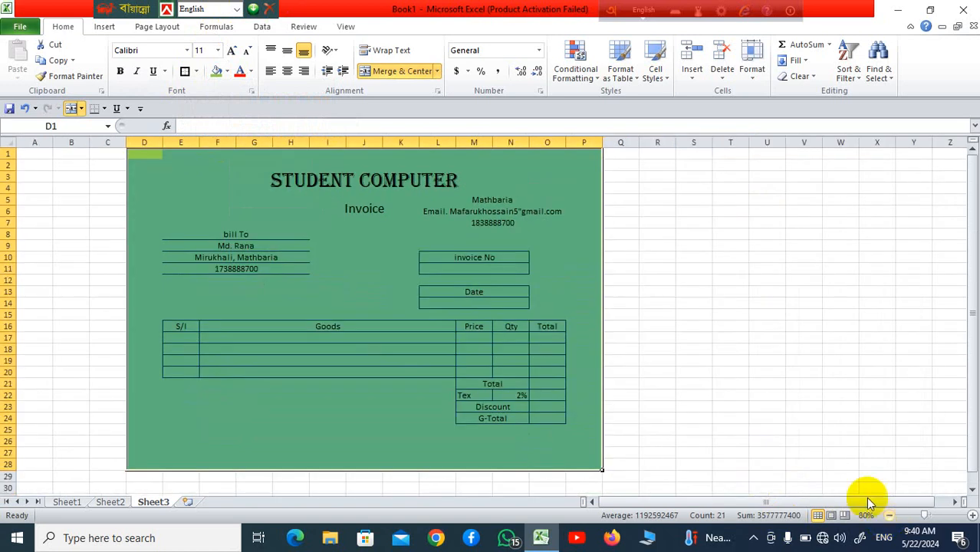
pyautogui.click(7, 154)
pyautogui.rightClick(9, 156)
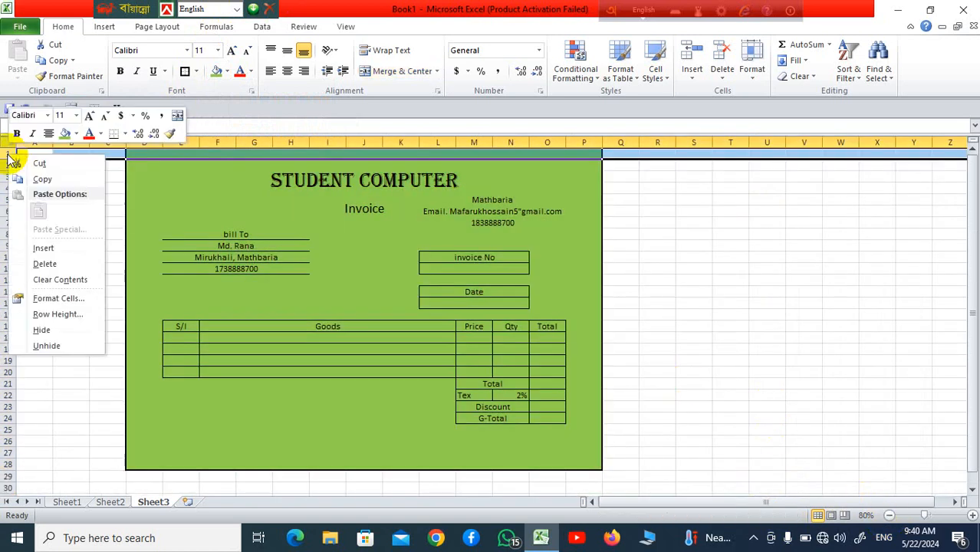
pyautogui.click(44, 248)
pyautogui.click(782, 270)
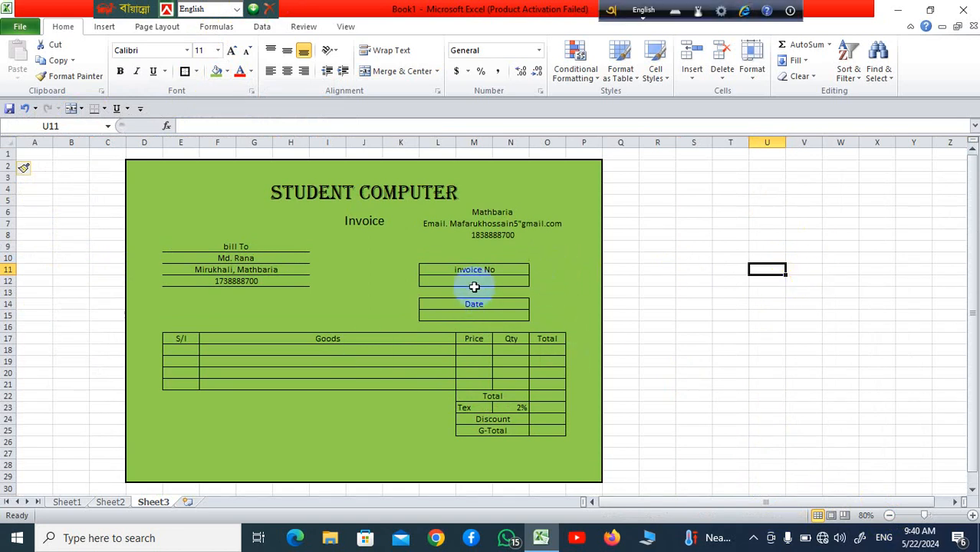
# Step: Fill the invoice No box L11:N12 yellow
pyautogui.moveTo(440, 272); pyautogui.dragTo(449, 281)
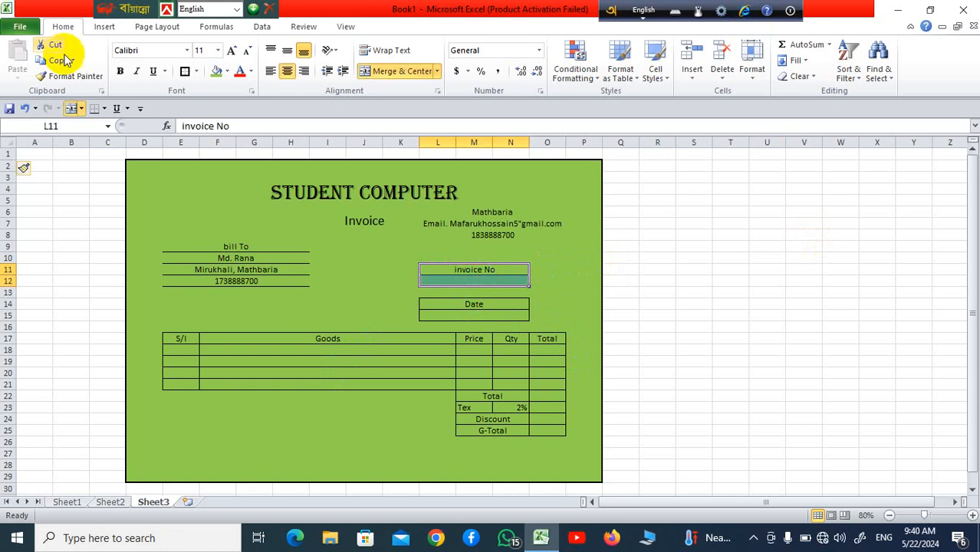
pyautogui.click(227, 71)
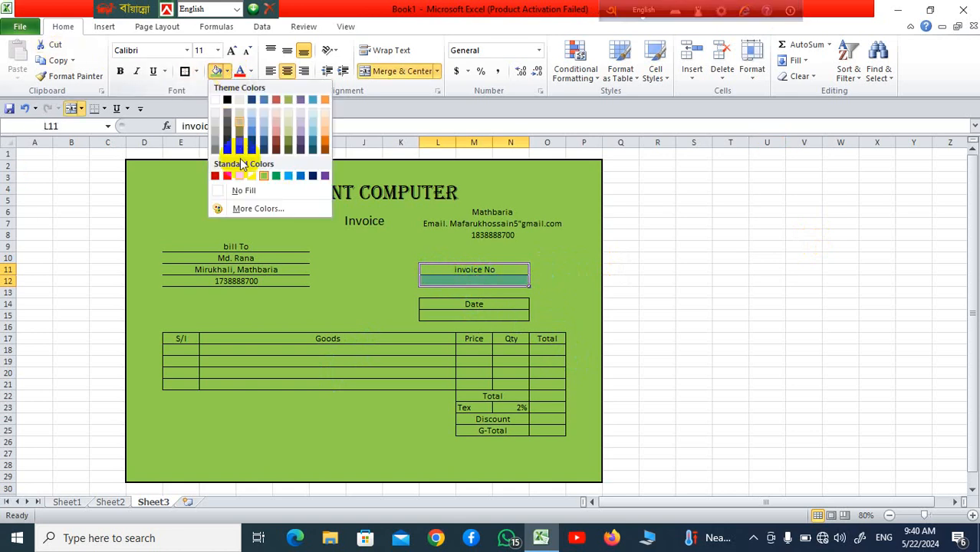
pyautogui.click(662, 339)
pyautogui.click(562, 304)
# Step: Fill the Date box L14:N15 orange
pyautogui.moveTo(427, 306); pyautogui.dragTo(495, 313)
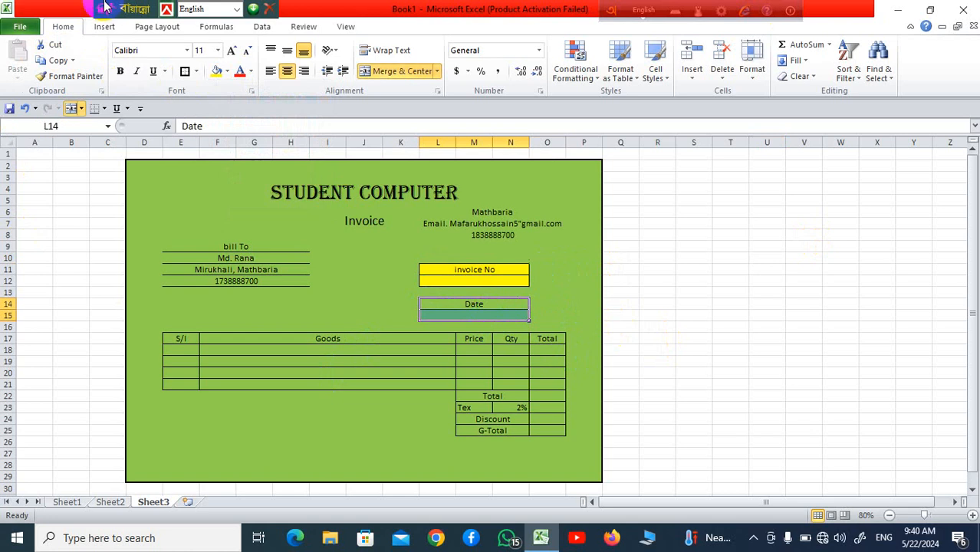
pyautogui.click(227, 71)
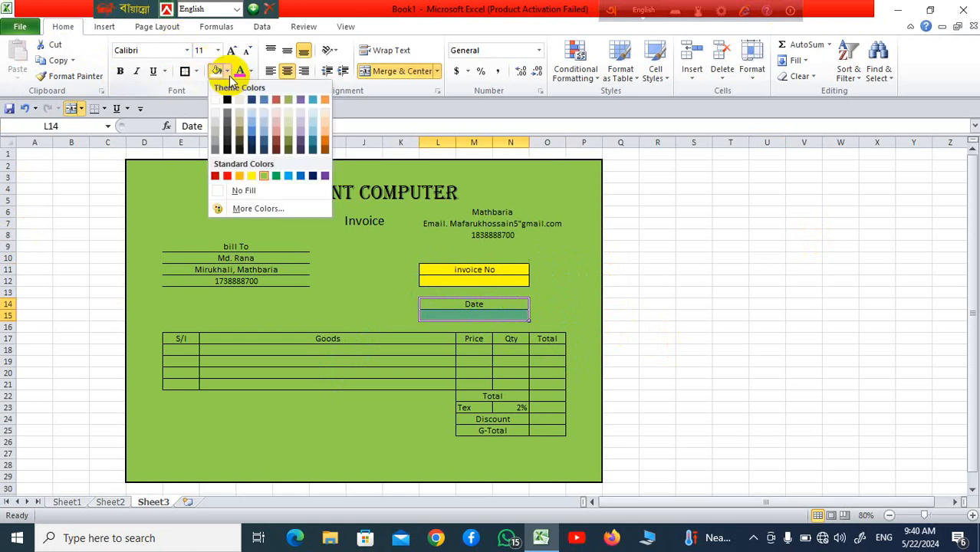
pyautogui.click(239, 181)
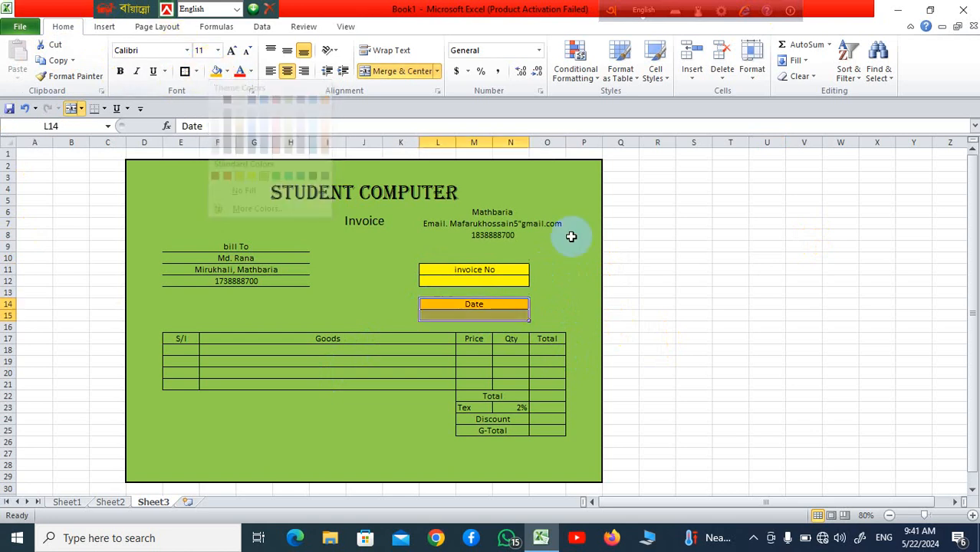
pyautogui.click(571, 257)
pyautogui.click(337, 197)
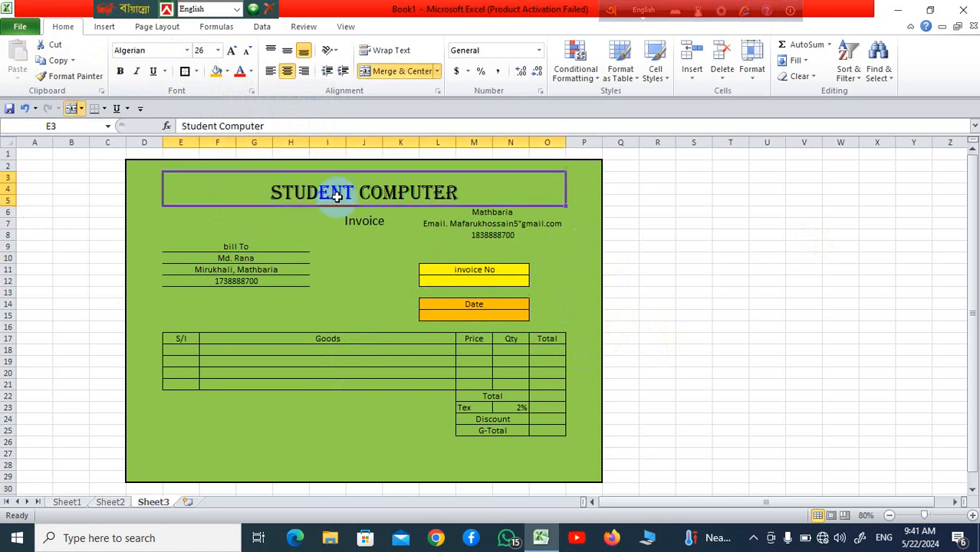
# Step: Give the STUDENT COMPUTER title cell a bright green fill from the standard palette
pyautogui.click(228, 72)
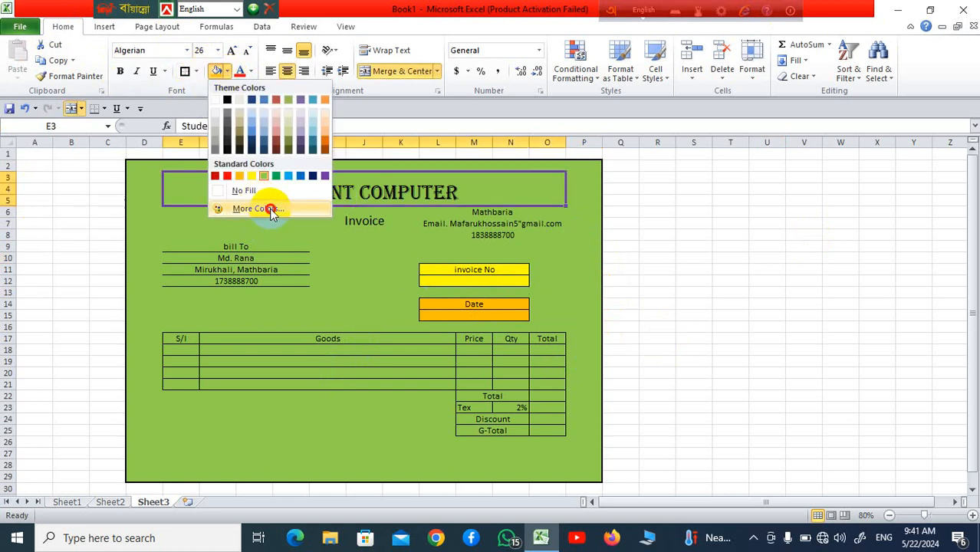
pyautogui.click(257, 208)
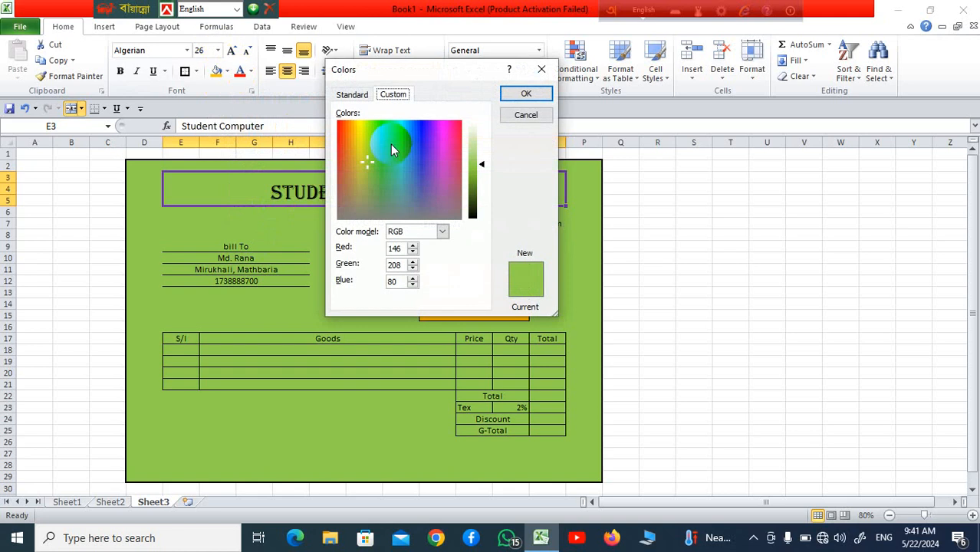
pyautogui.click(361, 94)
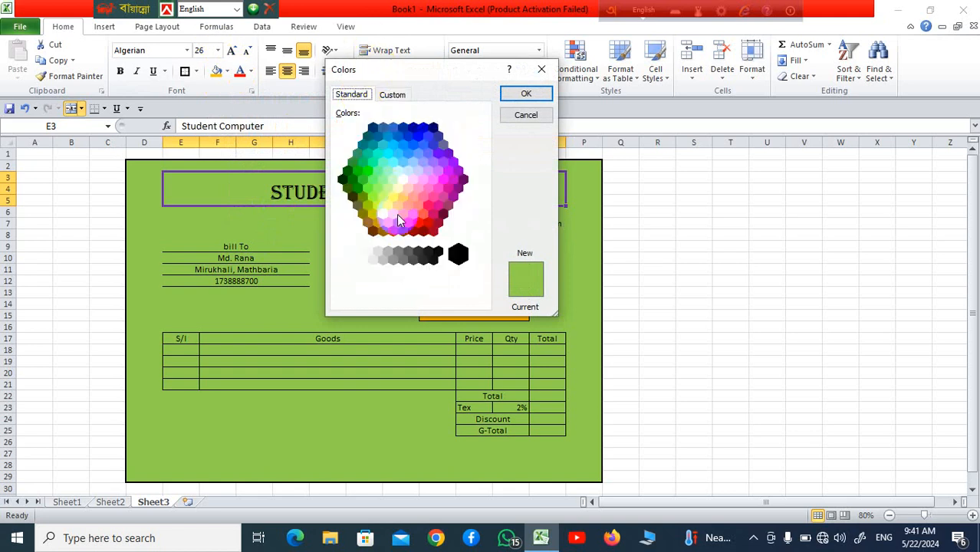
pyautogui.click(379, 187)
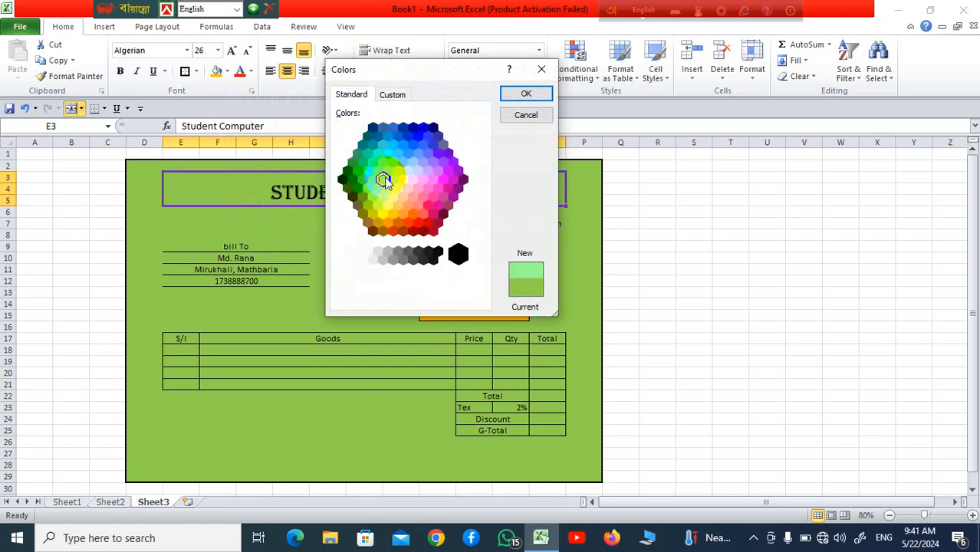
pyautogui.click(368, 170)
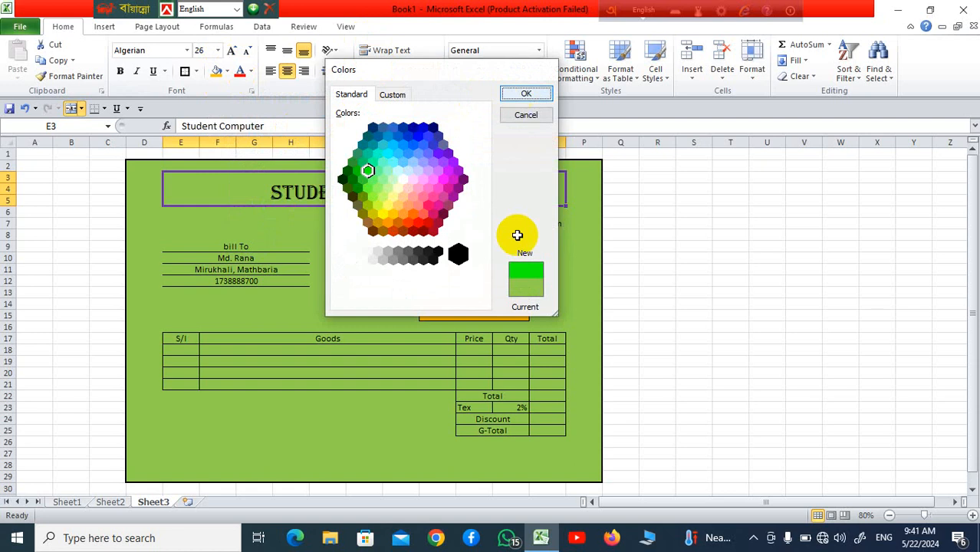
pyautogui.press('Return')
pyautogui.click(361, 280)
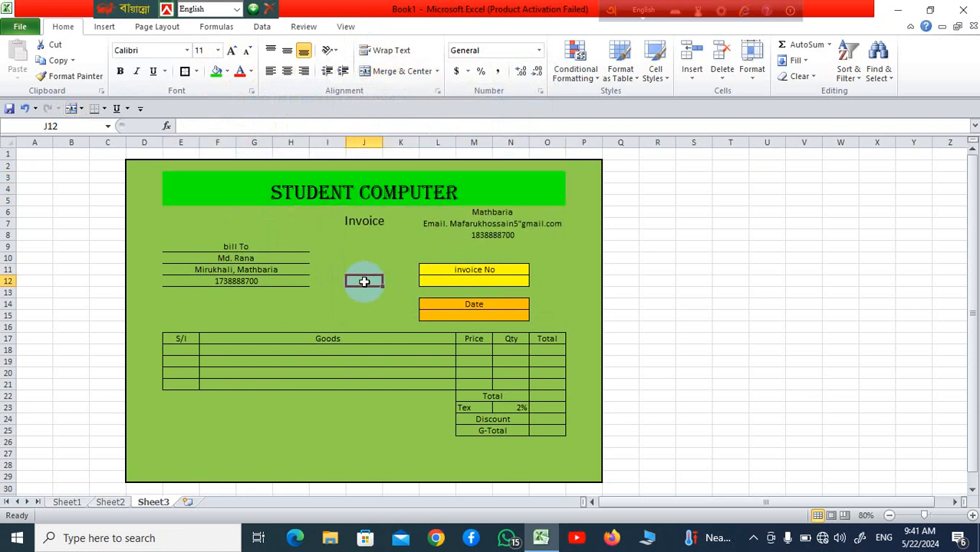
# Step: Make the title lettering red and enlarge it to 36 pt
pyautogui.click(381, 187)
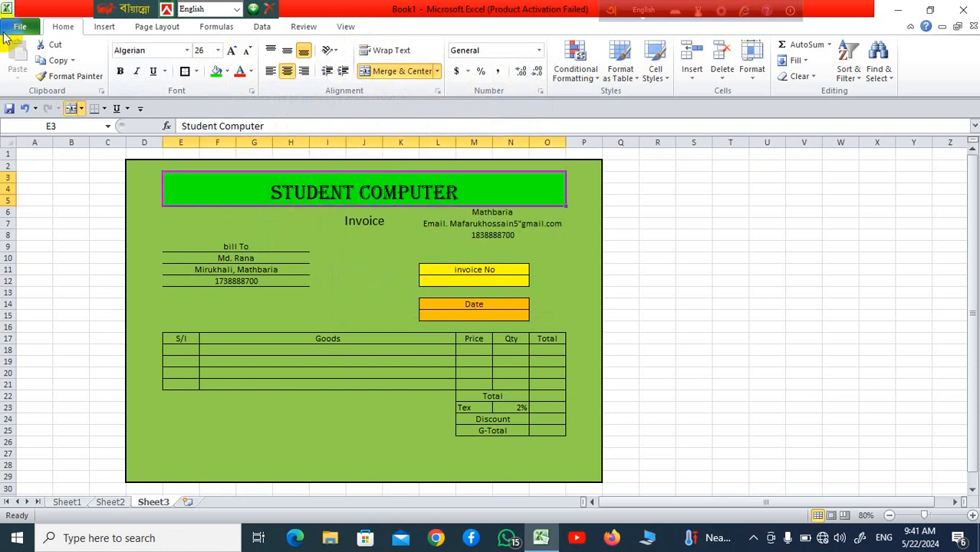
pyautogui.click(245, 76)
pyautogui.click(280, 246)
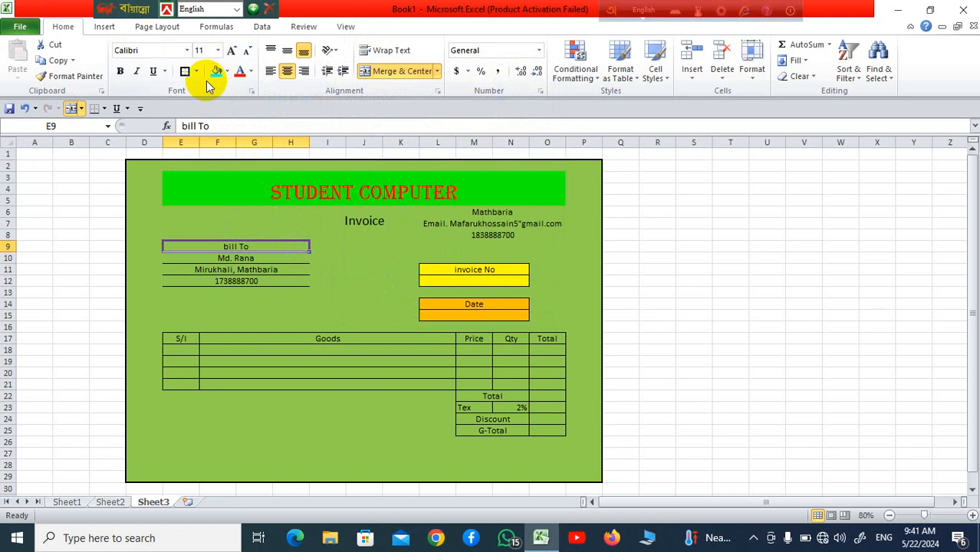
pyautogui.click(299, 193)
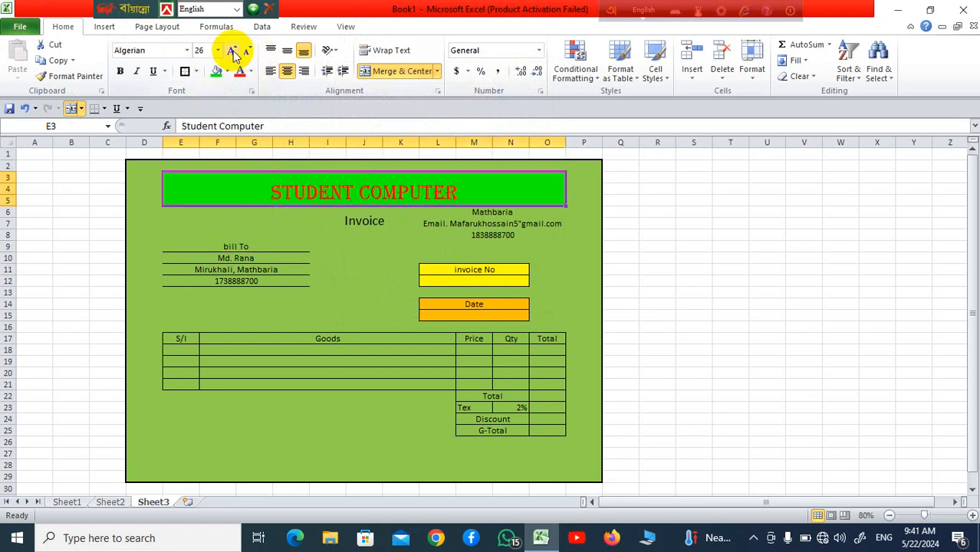
pyautogui.click(232, 51)
pyautogui.click(232, 51)
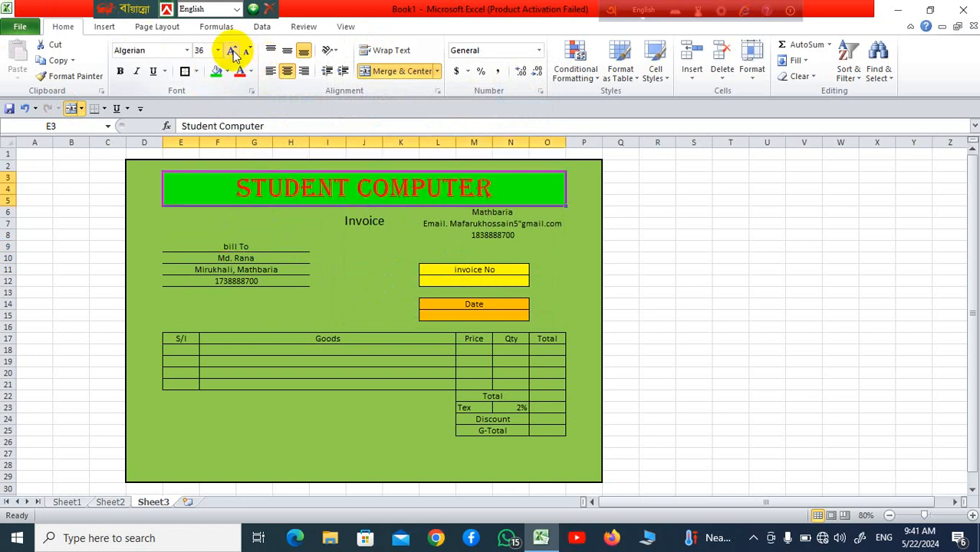
pyautogui.click(381, 305)
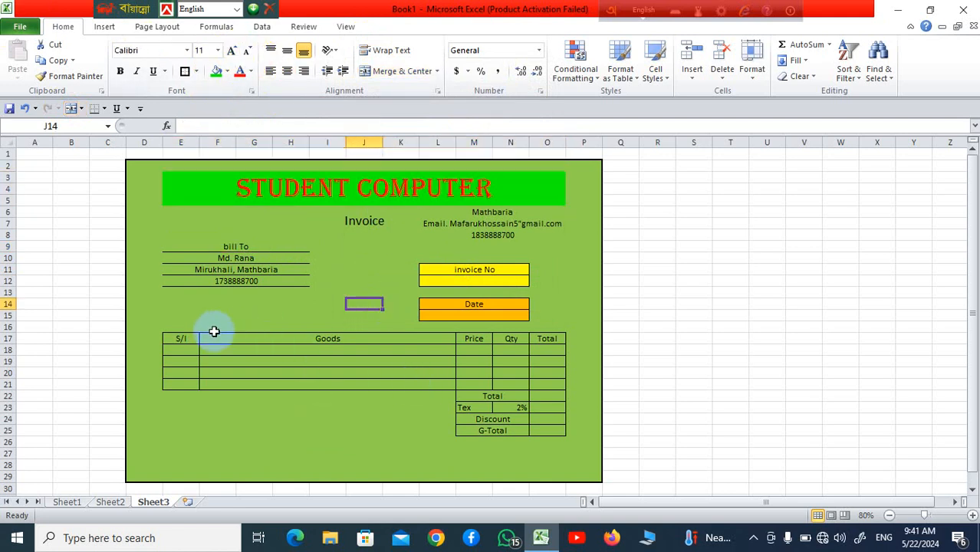
# Step: Fill the table header row, S/l through Total, with light blue
pyautogui.moveTo(174, 341); pyautogui.dragTo(546, 339)
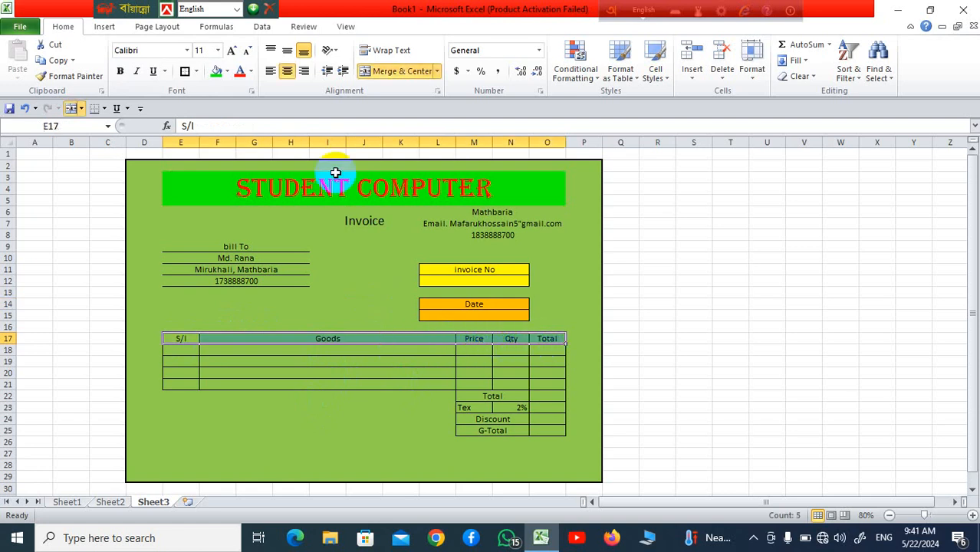
pyautogui.click(228, 72)
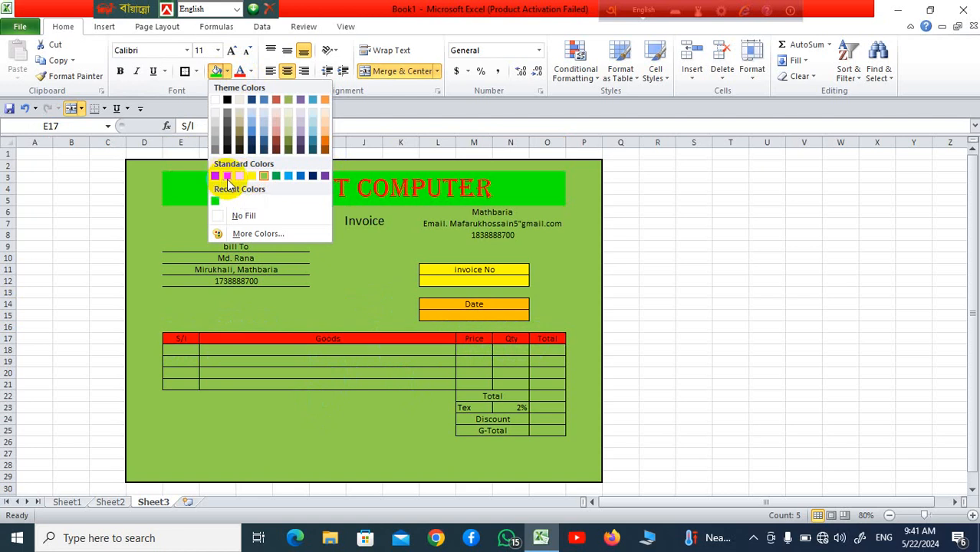
pyautogui.click(288, 178)
pyautogui.click(642, 349)
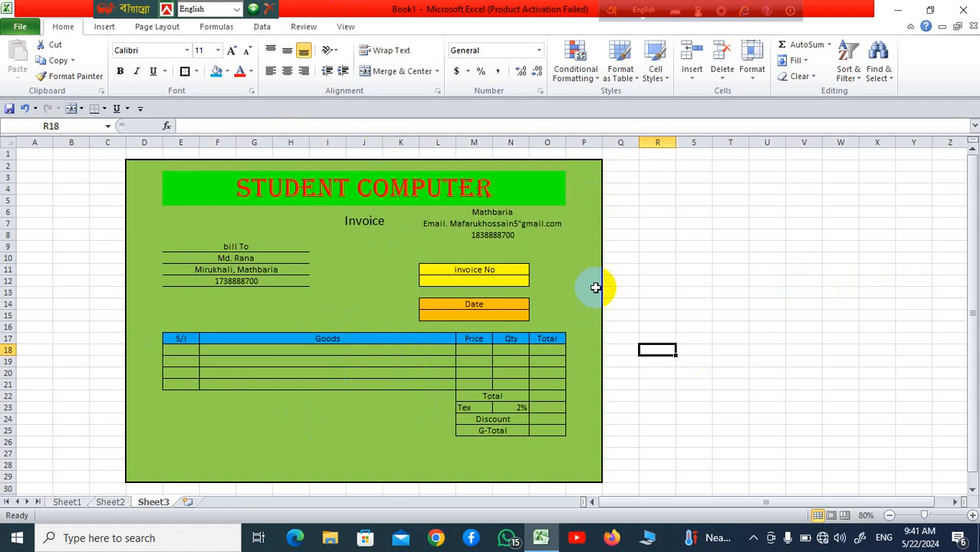
pyautogui.click(236, 247)
pyautogui.click(251, 281)
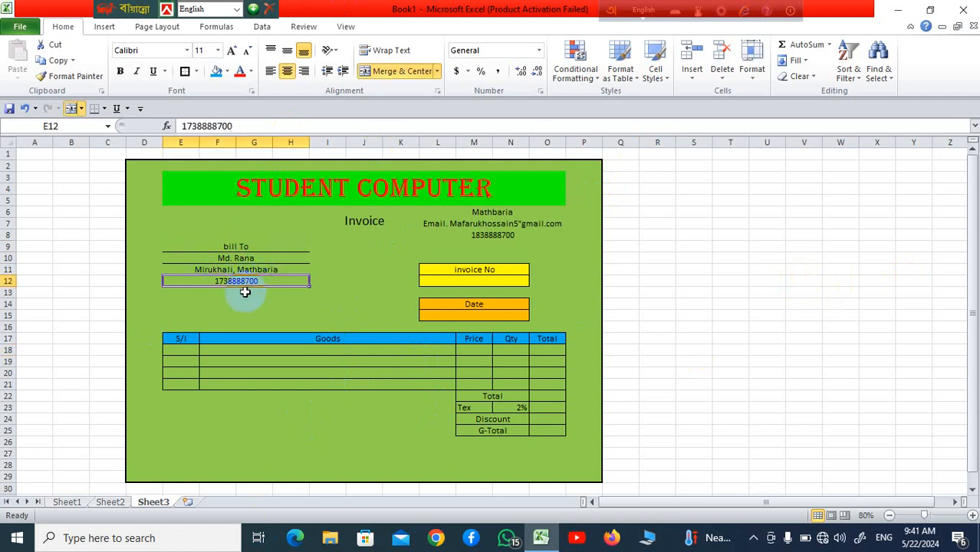
pyautogui.click(476, 281)
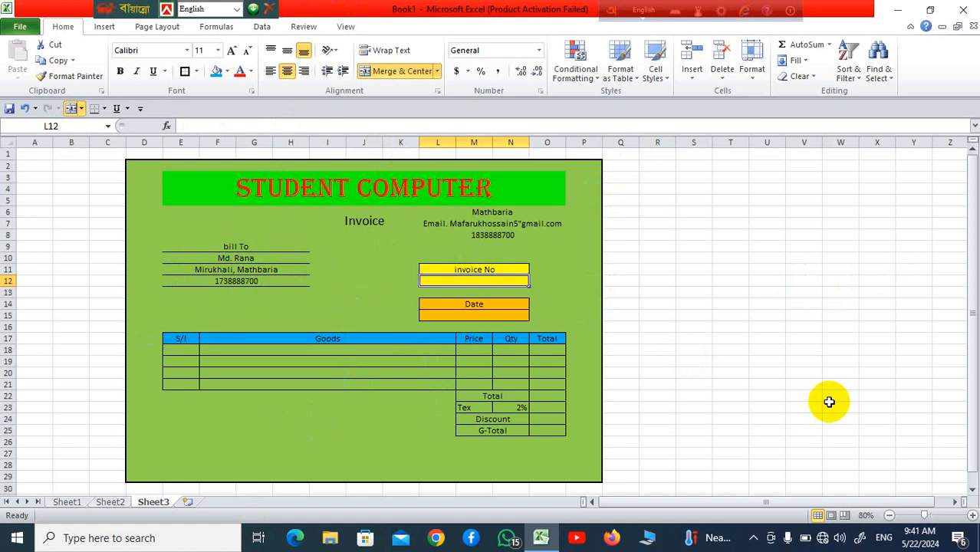
# Step: Enter 01 as the invoice number in L12 and =TODAY() in the Date cell L15
pyautogui.write('01')
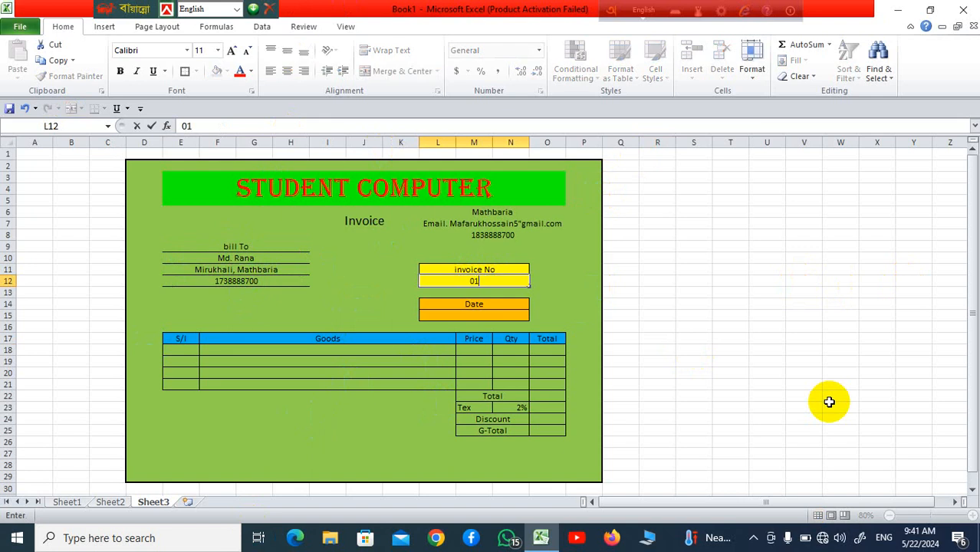
pyautogui.click(653, 349)
pyautogui.click(490, 315)
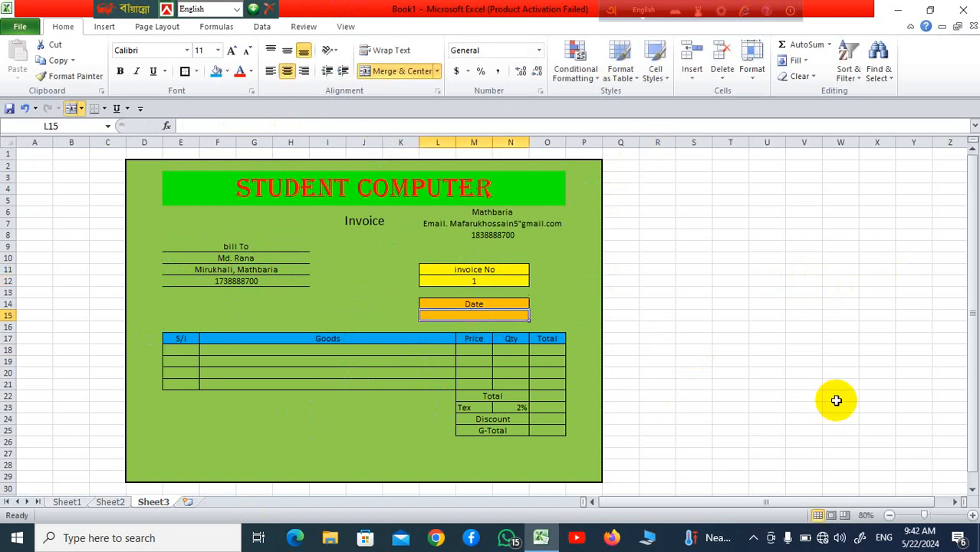
pyautogui.write('=t')
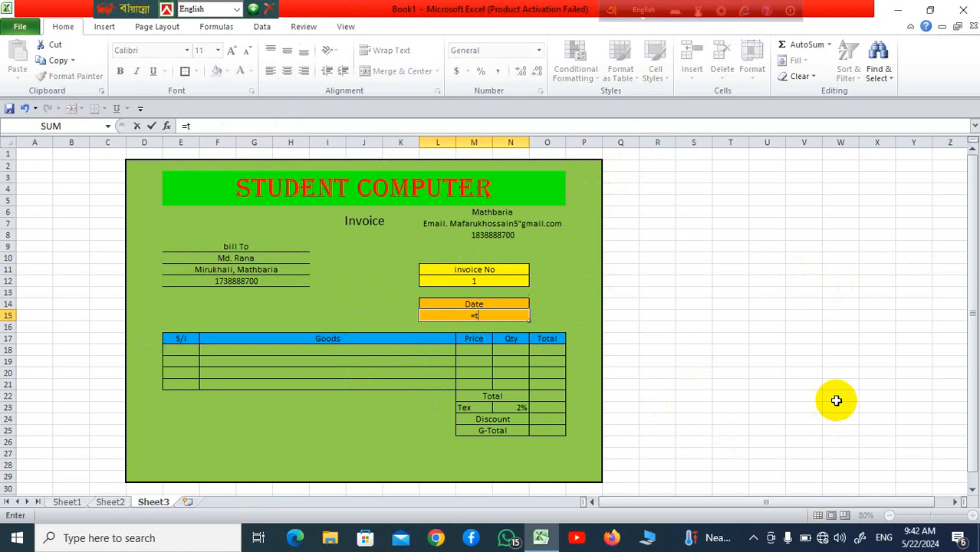
pyautogui.write('oday')
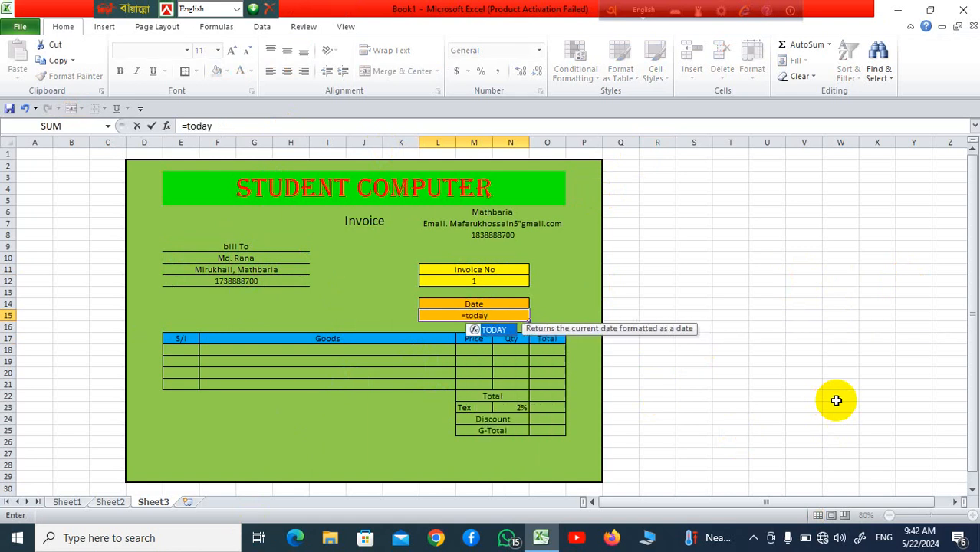
pyautogui.write('(')
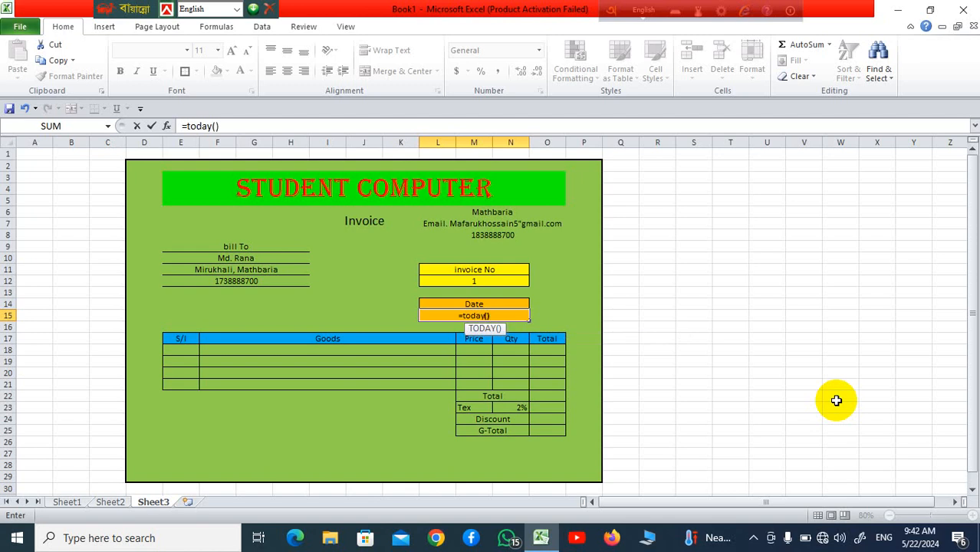
pyautogui.press('Return')
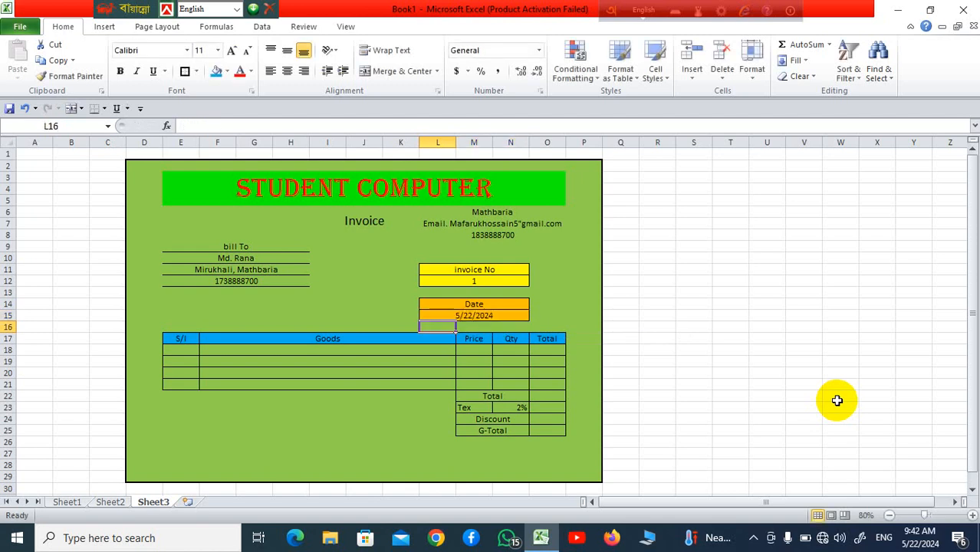
pyautogui.click(659, 374)
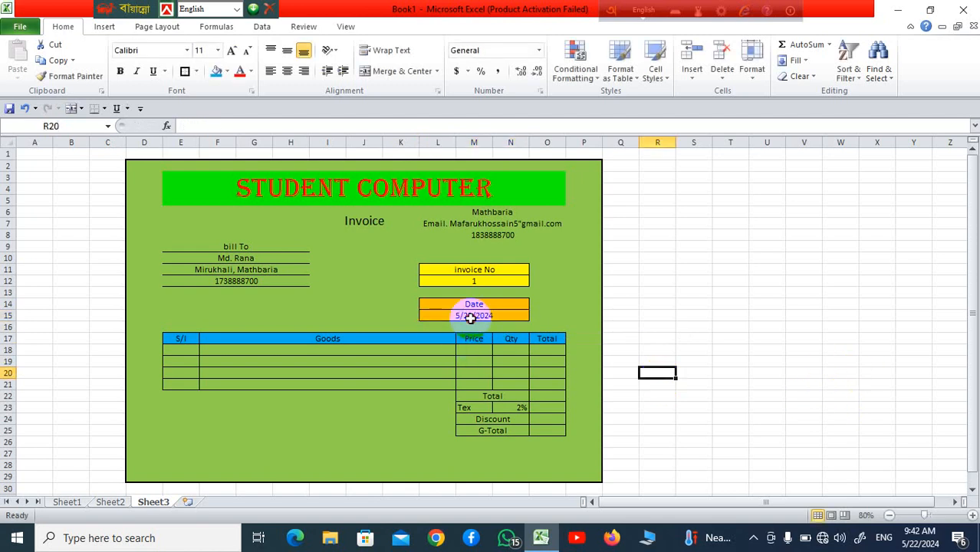
pyautogui.click(469, 316)
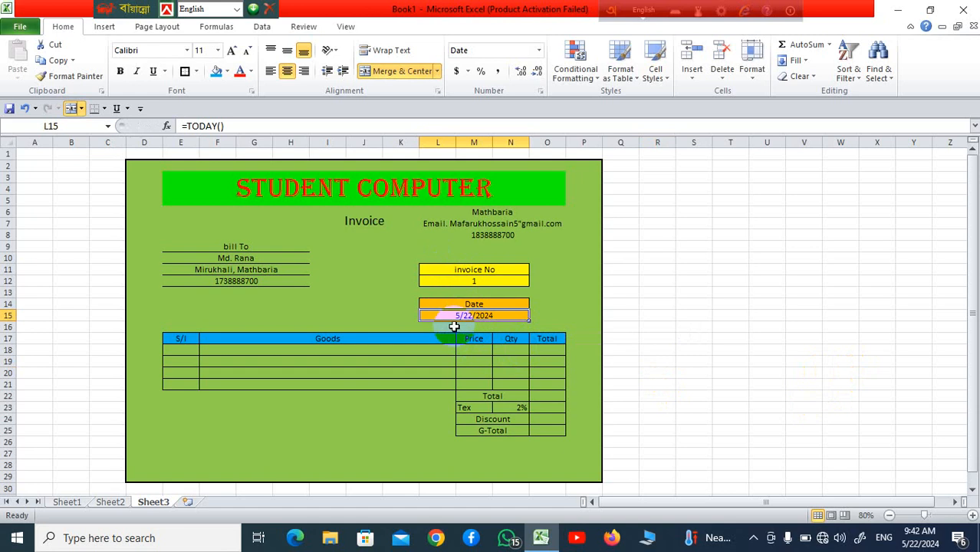
pyautogui.click(607, 336)
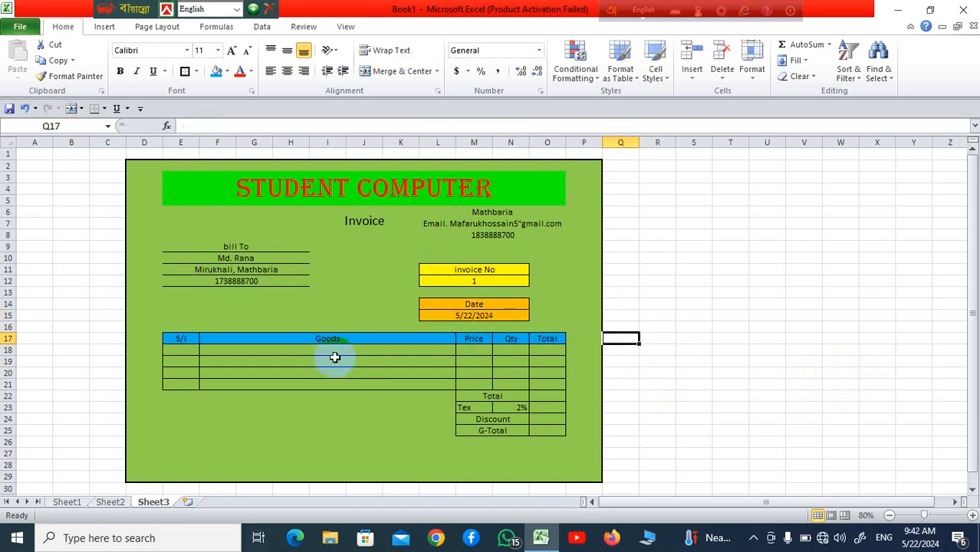
pyautogui.click(555, 397)
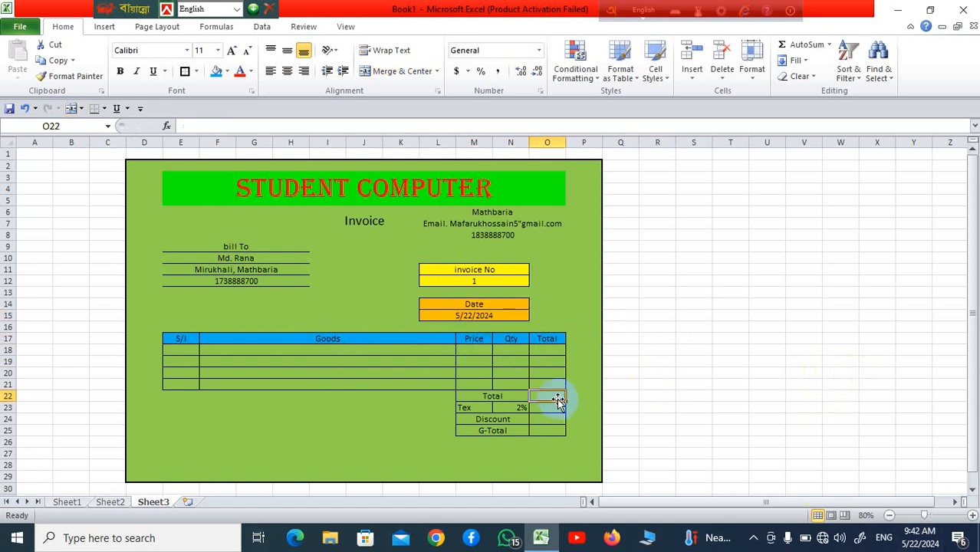
pyautogui.click(756, 302)
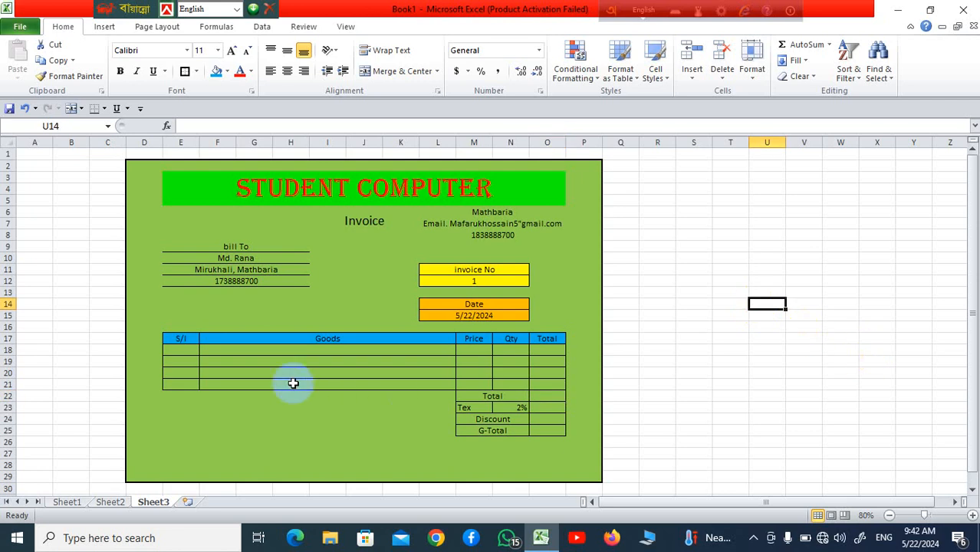
pyautogui.click(183, 351)
pyautogui.click(183, 361)
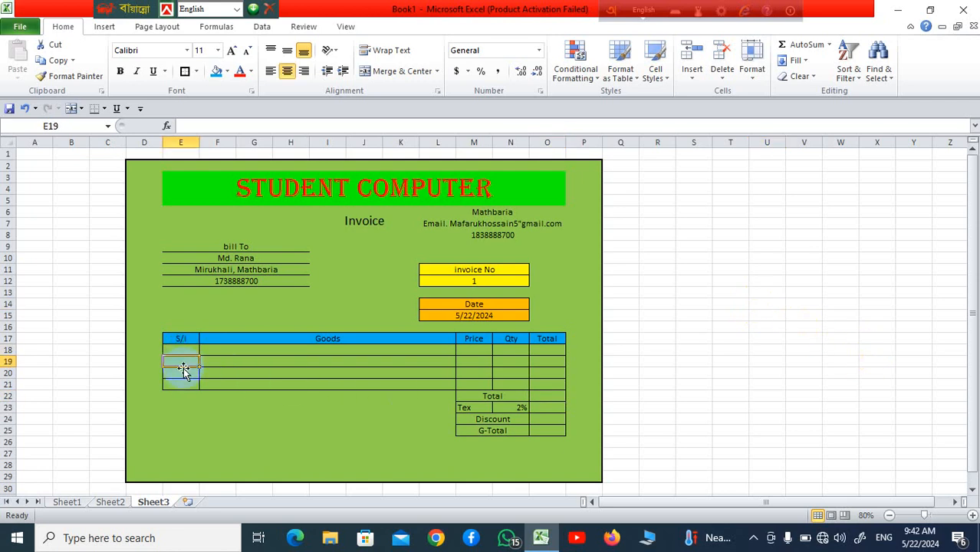
pyautogui.click(181, 372)
pyautogui.click(184, 384)
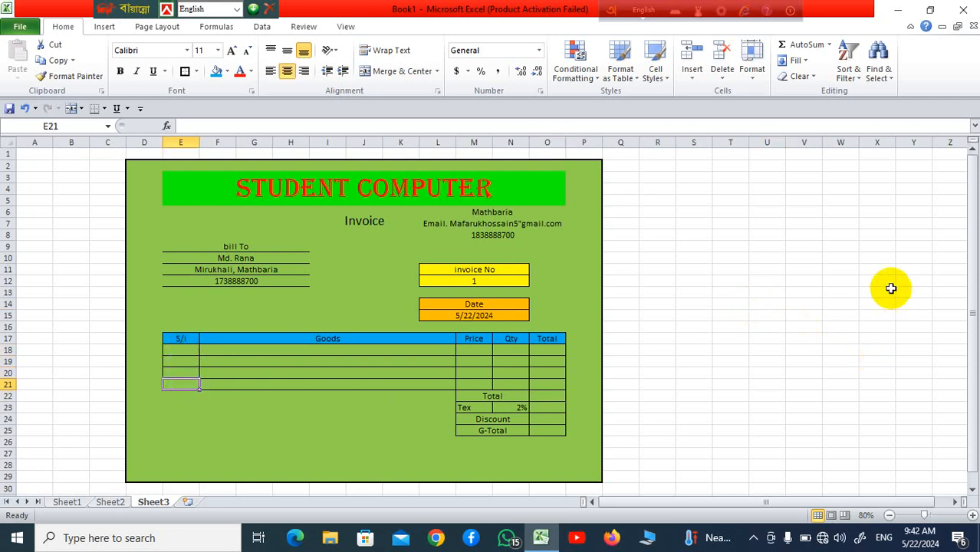
pyautogui.click(760, 302)
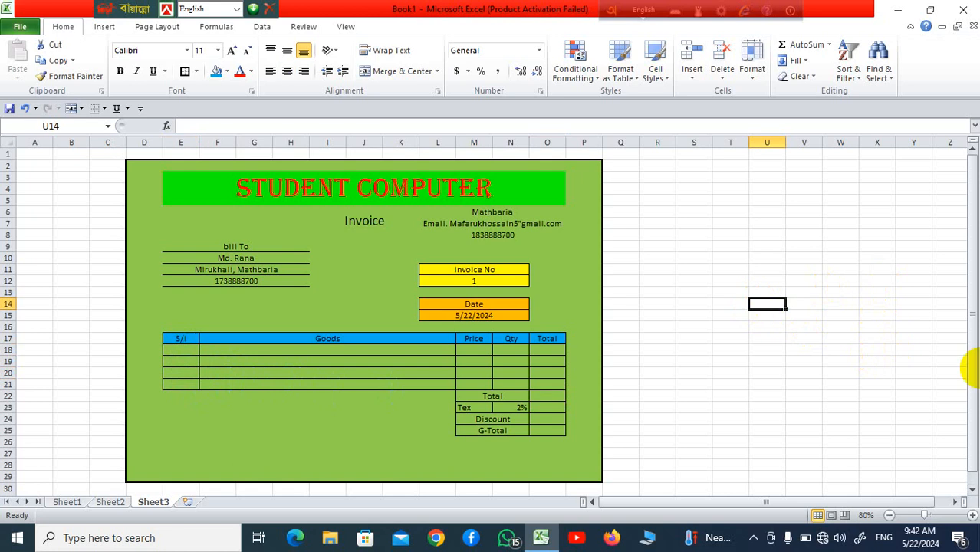
# Step: Enter Pc with price 10000 and Ram with price 500 in the price list
pyautogui.write('P')
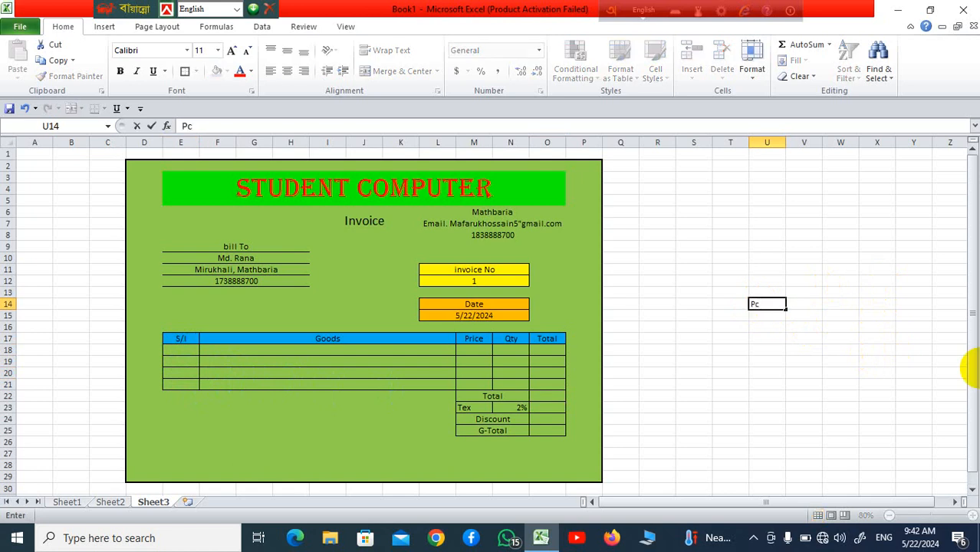
pyautogui.write('c')
pyautogui.click(876, 359)
pyautogui.click(805, 304)
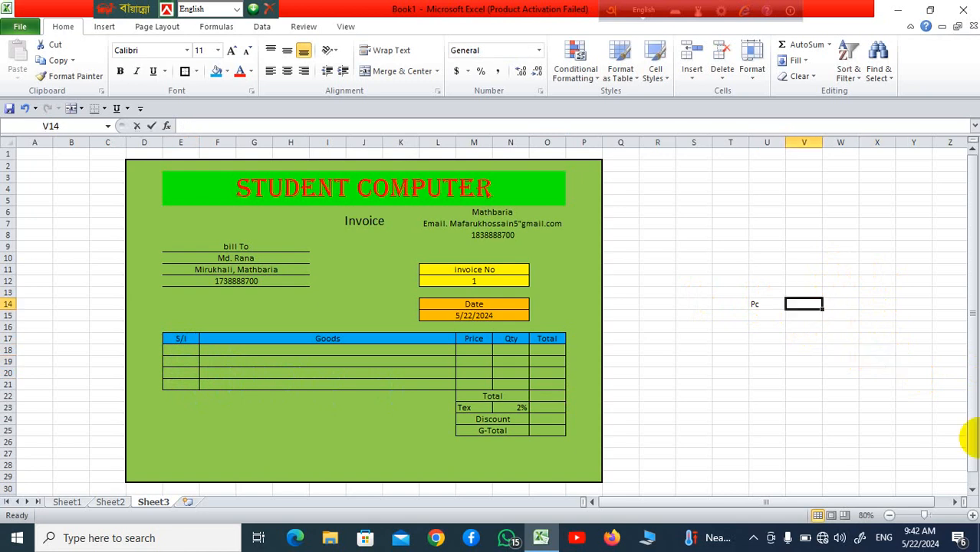
pyautogui.write('10000')
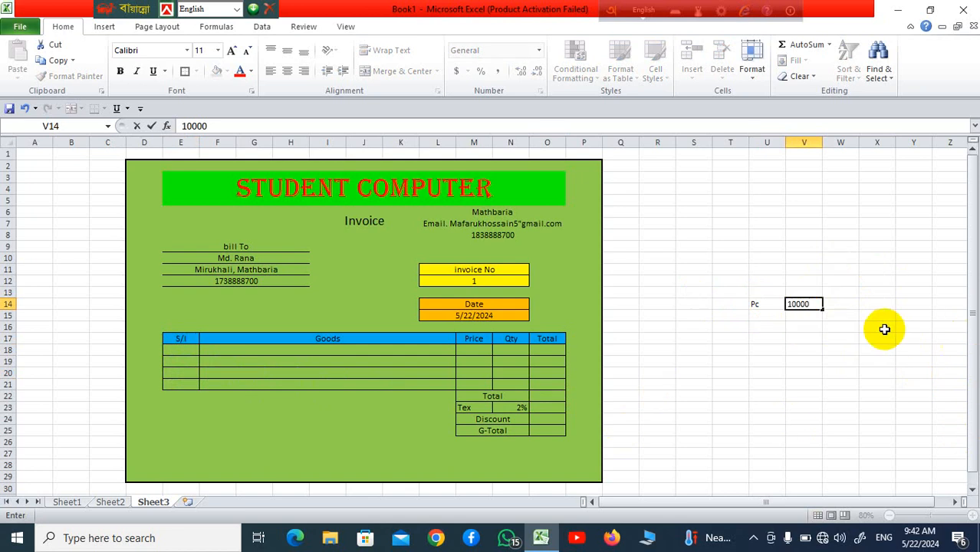
pyautogui.click(755, 318)
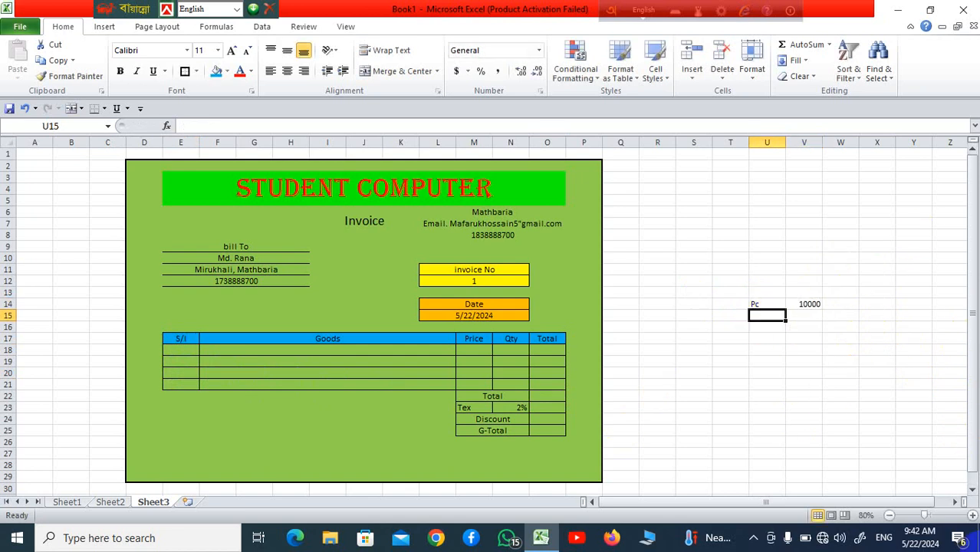
pyautogui.write('Ra')
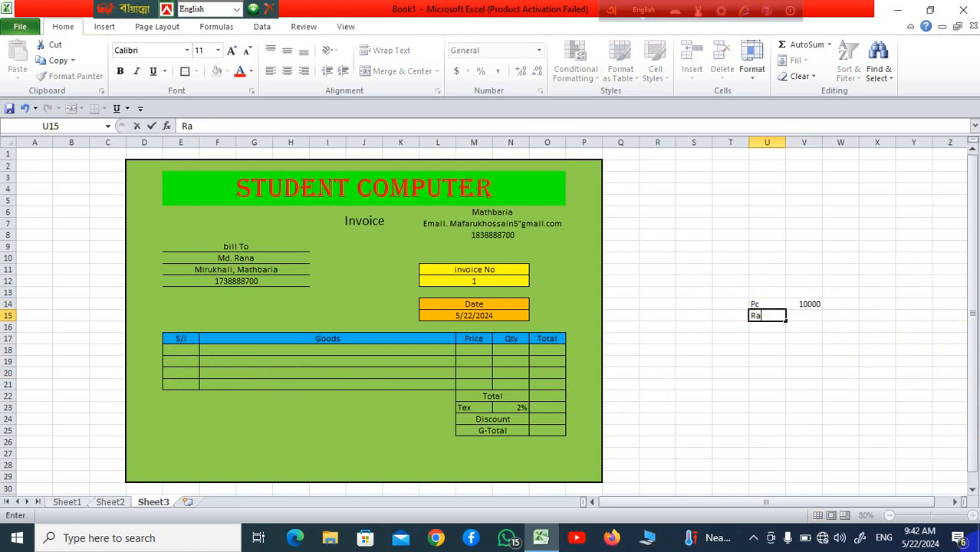
pyautogui.write('m')
pyautogui.press('Tab')
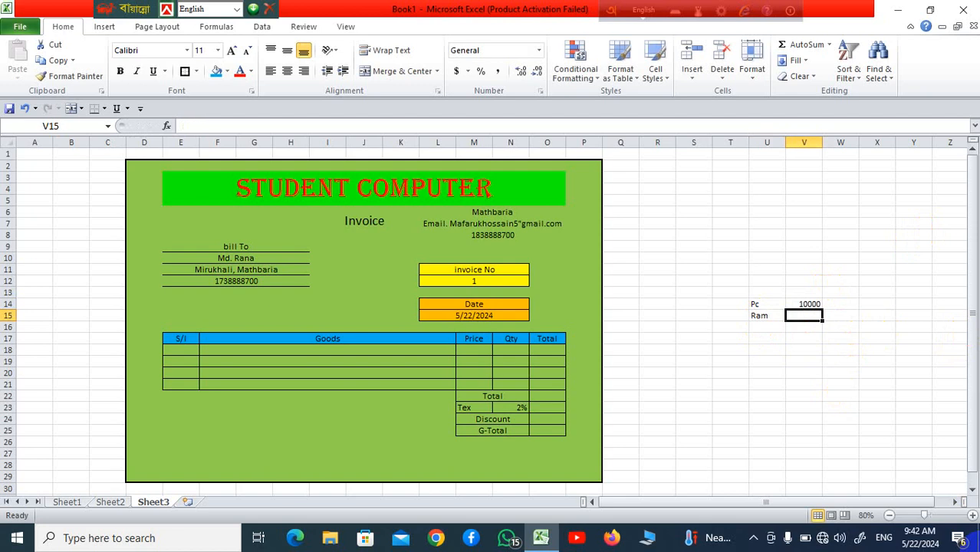
pyautogui.write('500')
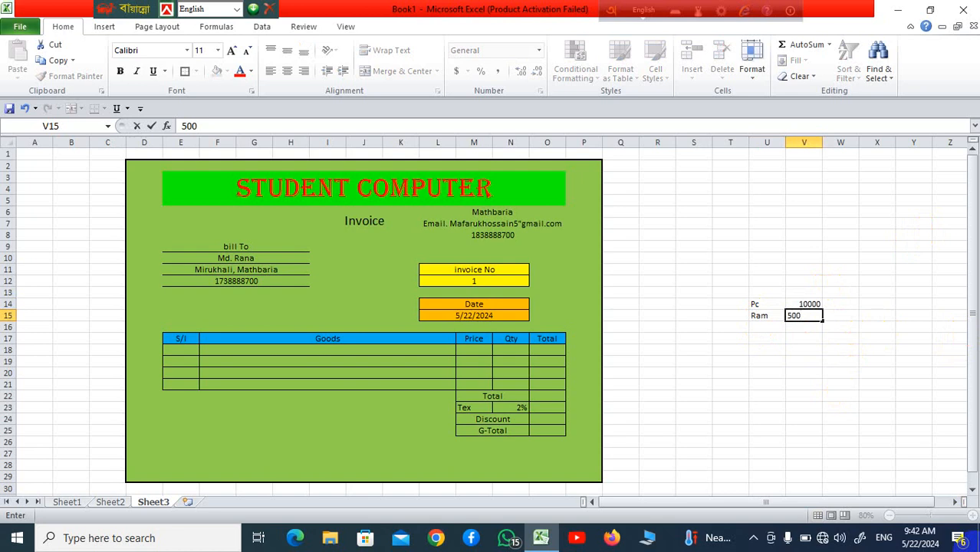
pyautogui.click(753, 349)
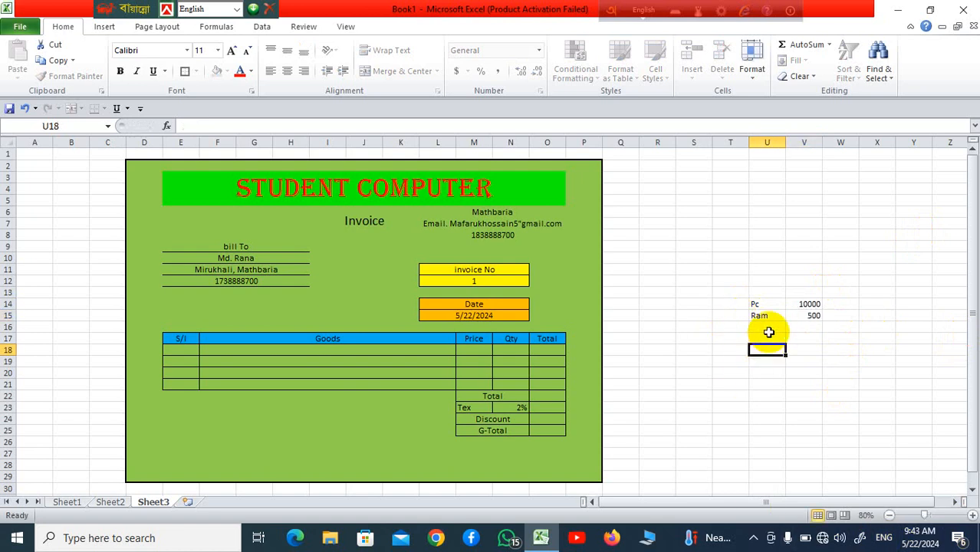
# Step: Add Rom with price 3000 in U16:V16
pyautogui.click(768, 330)
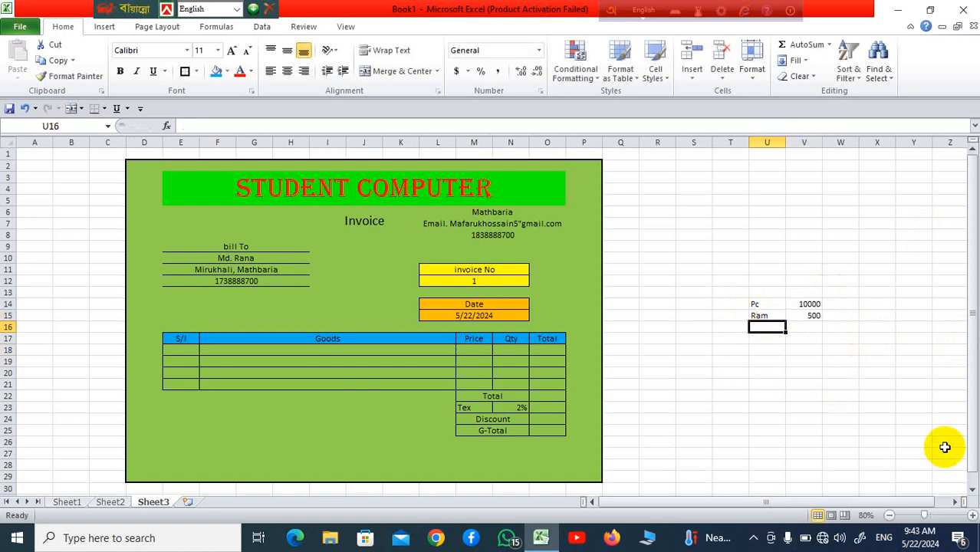
pyautogui.write('M')
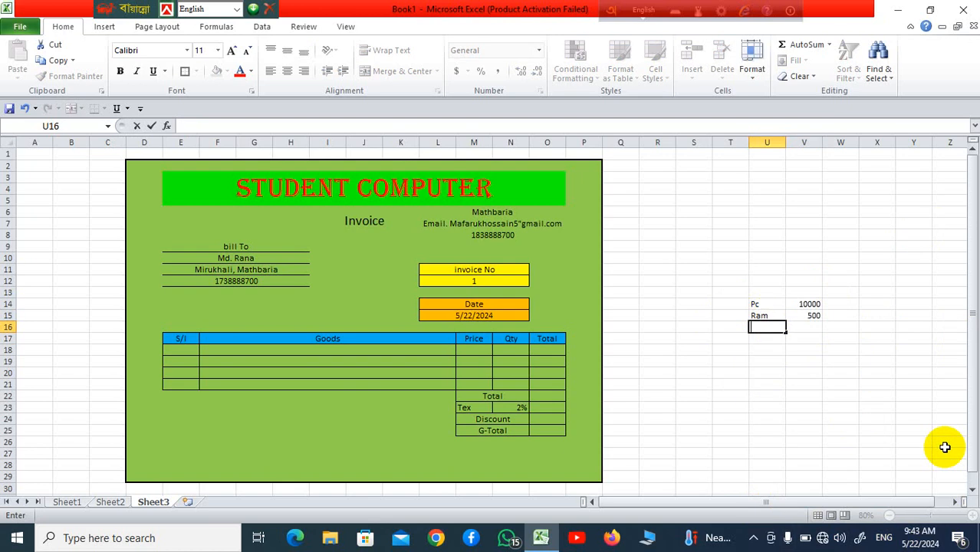
pyautogui.write('Rom')
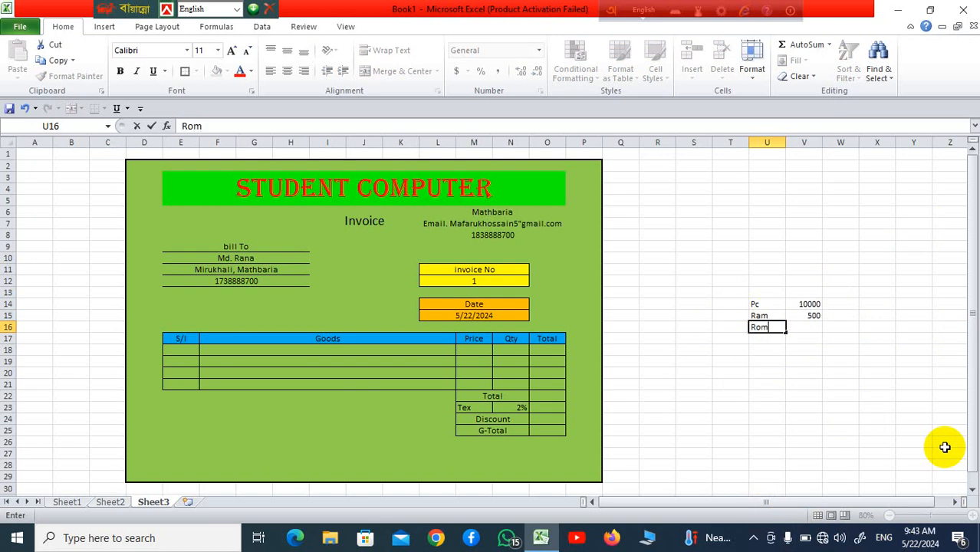
pyautogui.click(800, 330)
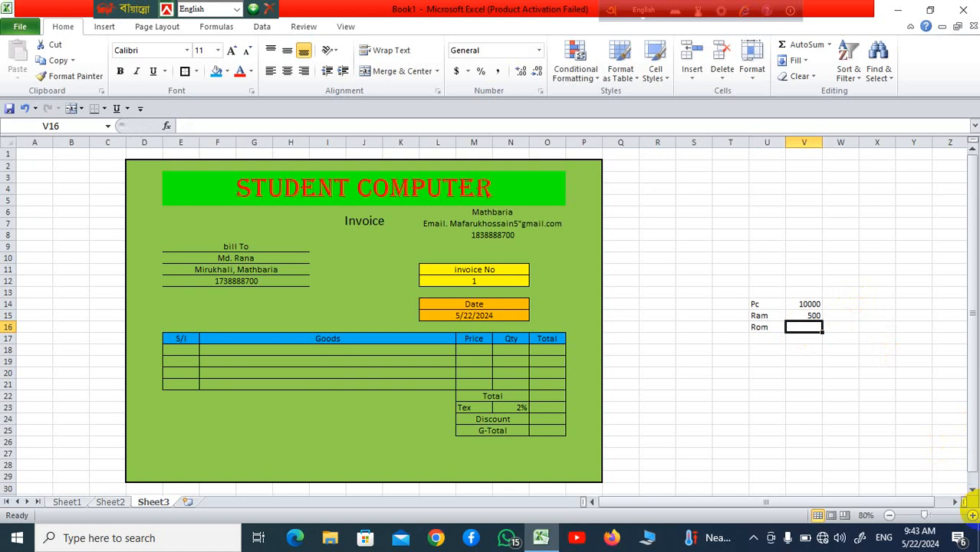
pyautogui.write('3000')
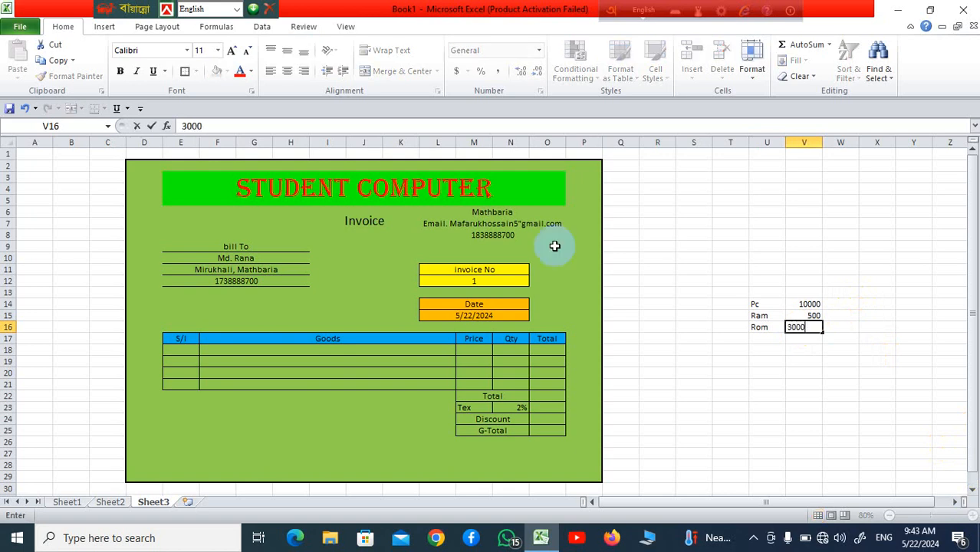
pyautogui.click(868, 351)
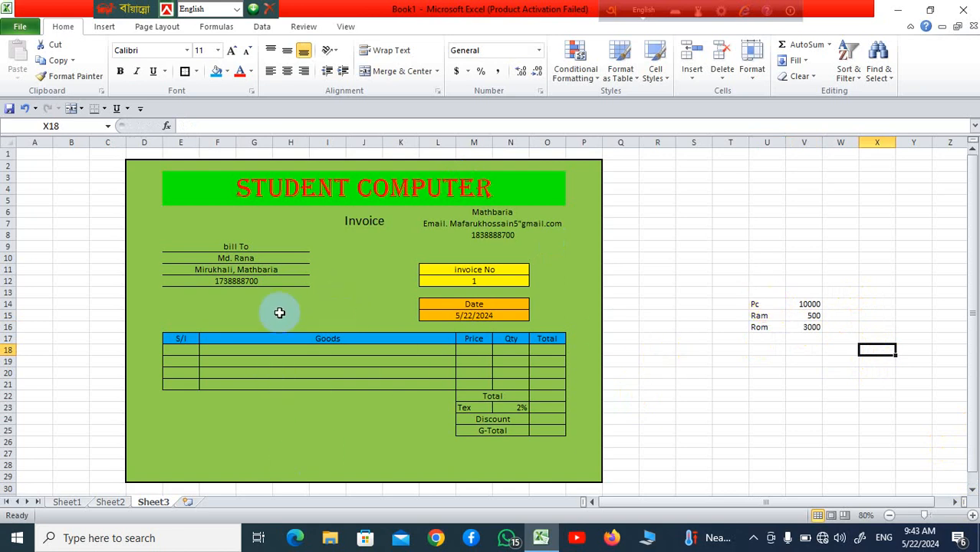
pyautogui.click(502, 236)
pyautogui.click(495, 211)
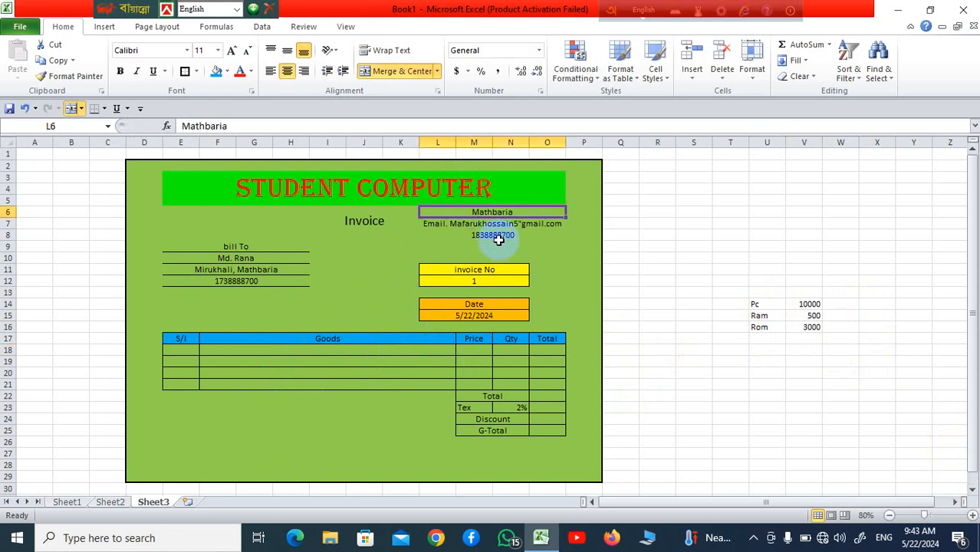
pyautogui.click(498, 235)
pyautogui.click(504, 214)
pyautogui.click(510, 257)
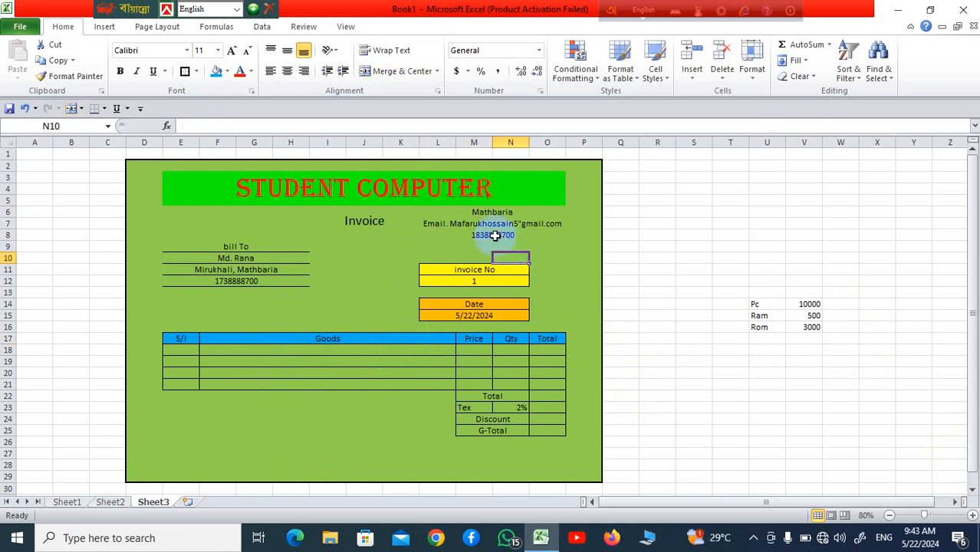
pyautogui.click(308, 205)
pyautogui.click(391, 221)
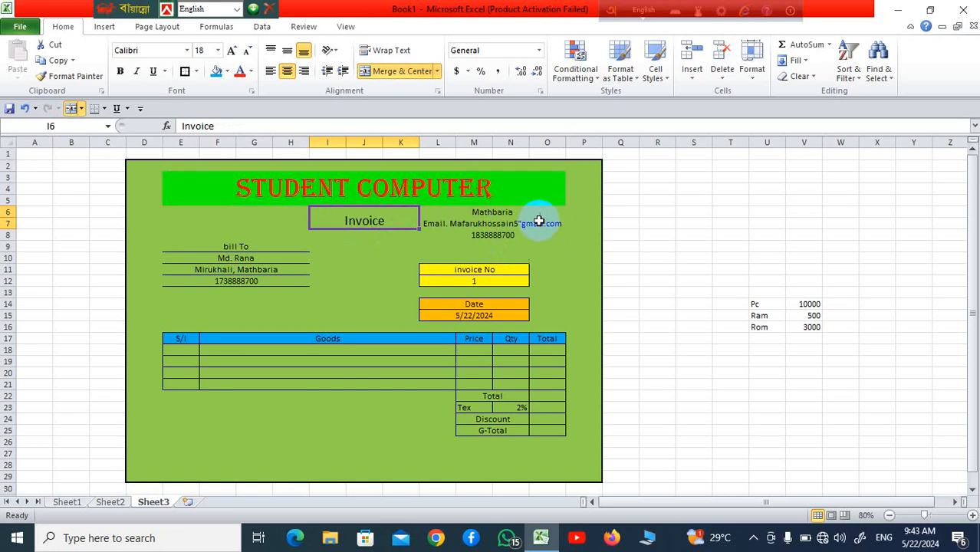
pyautogui.click(535, 223)
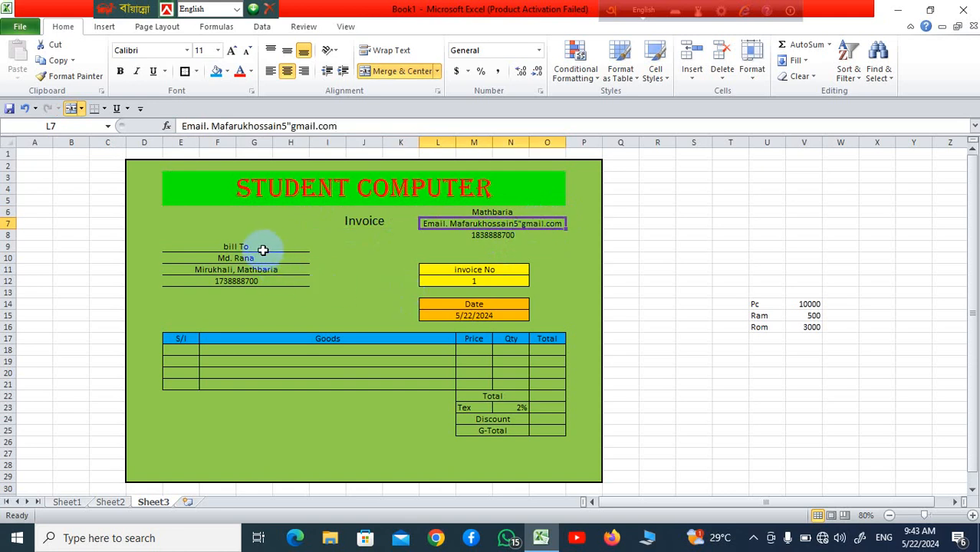
pyautogui.moveTo(247, 243); pyautogui.dragTo(248, 281)
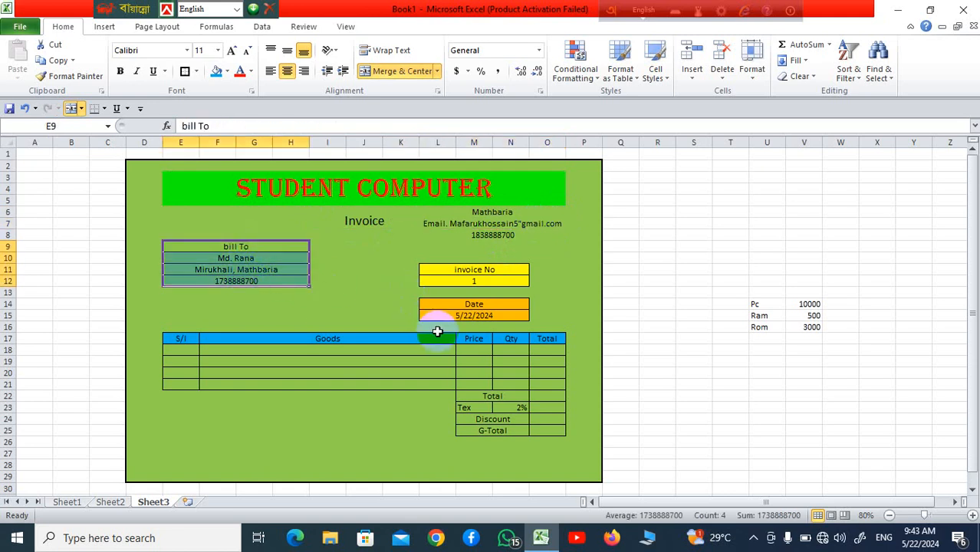
pyautogui.click(489, 281)
pyautogui.click(478, 312)
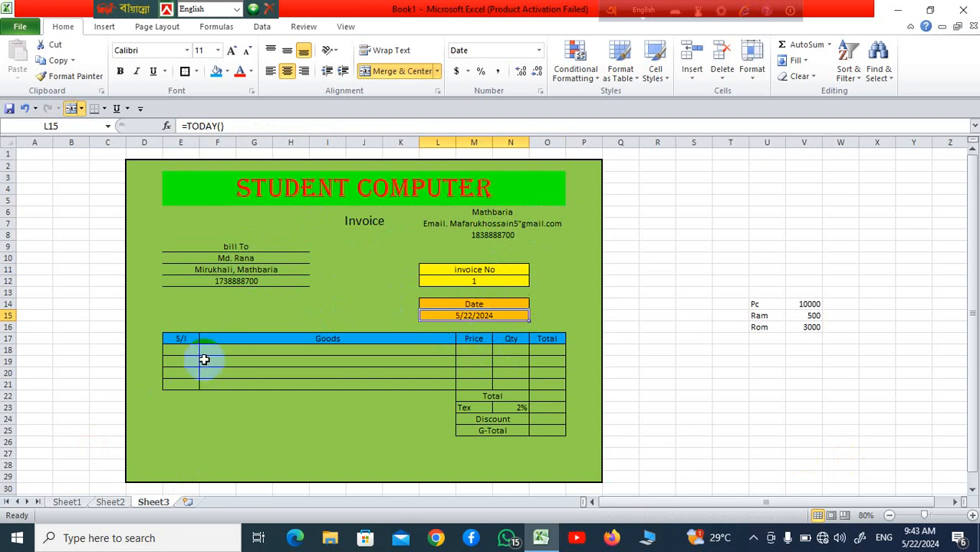
pyautogui.click(178, 349)
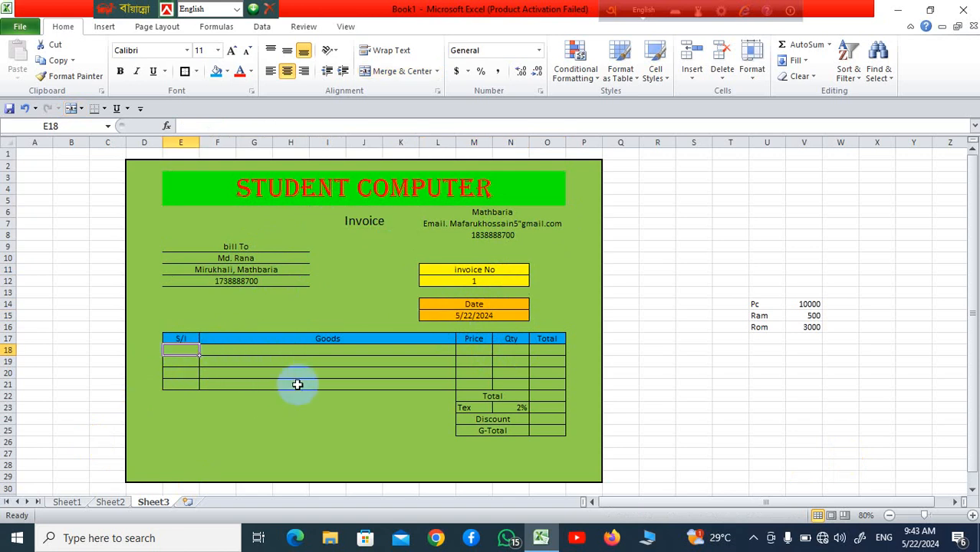
# Step: Enter serial number 1 in the first S/I cell, E18, then select Goods cell F18
pyautogui.write('1')
pyautogui.click(273, 381)
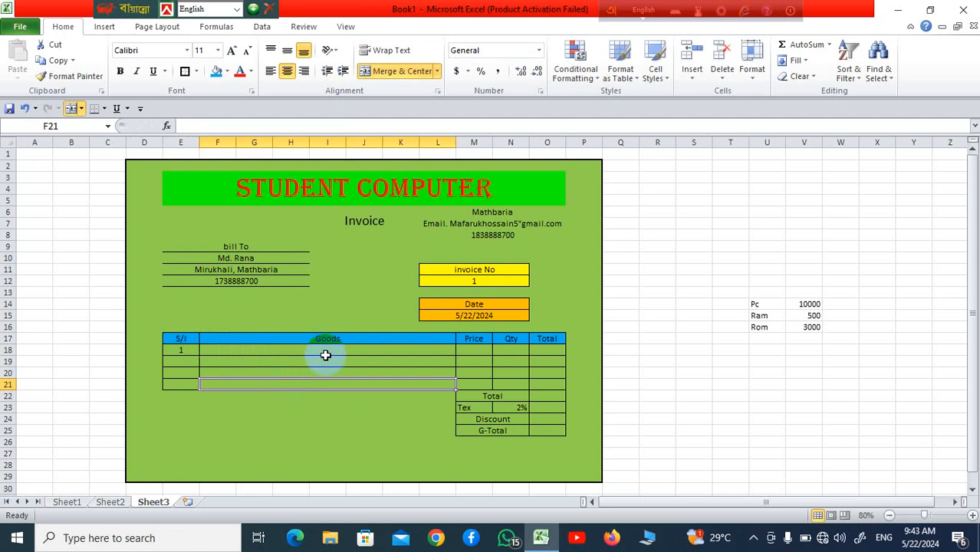
pyautogui.click(325, 353)
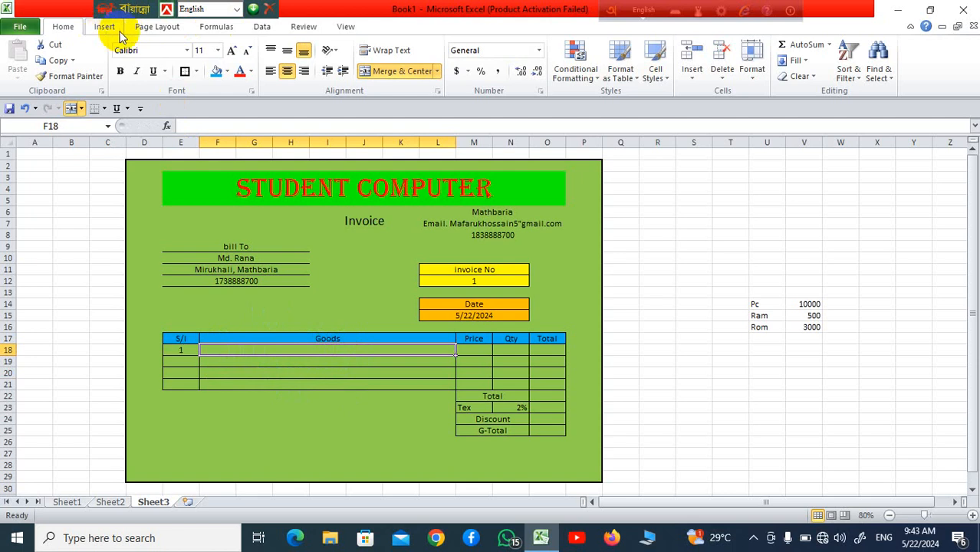
# Step: Add a List data validation to F18 sourced from $U$14:$U$16 (Pc, Ram, Rom)
pyautogui.click(344, 28)
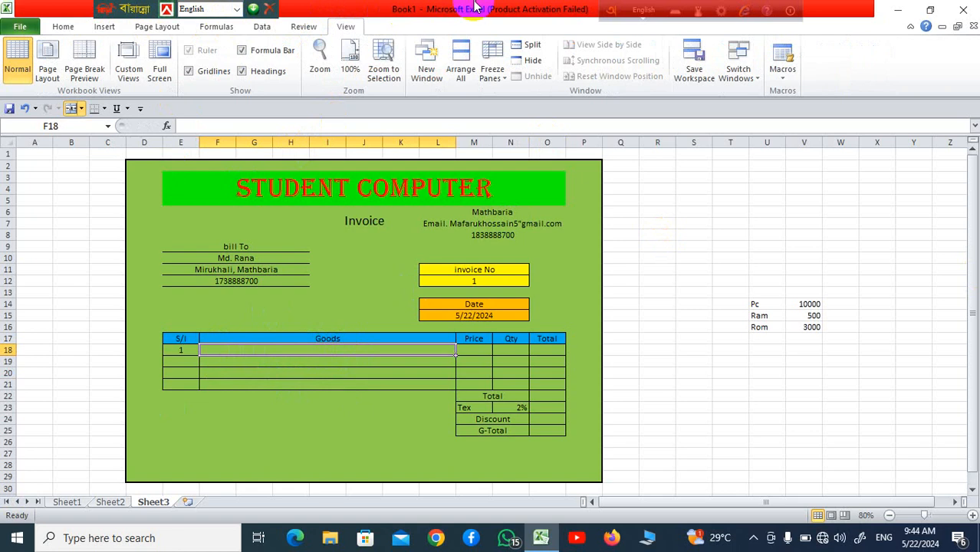
pyautogui.click(262, 27)
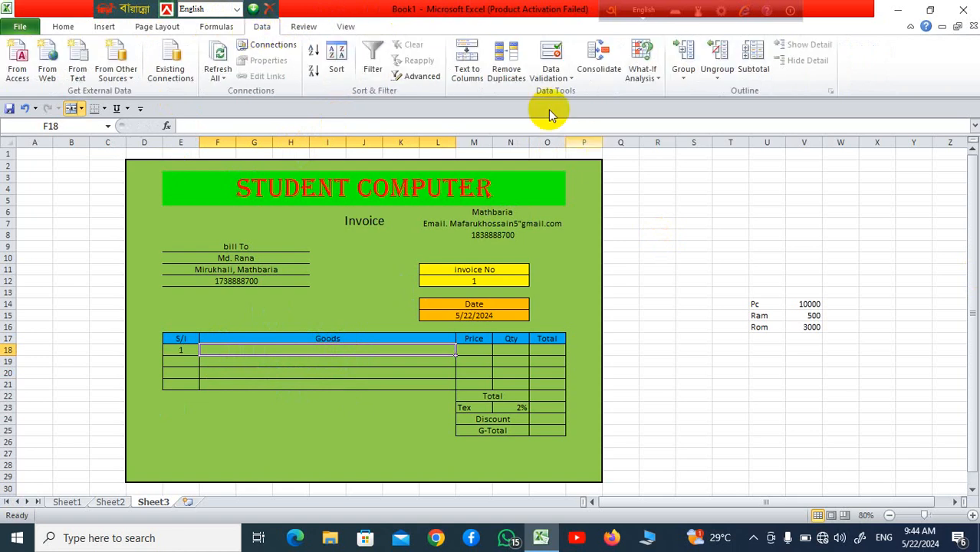
pyautogui.click(552, 77)
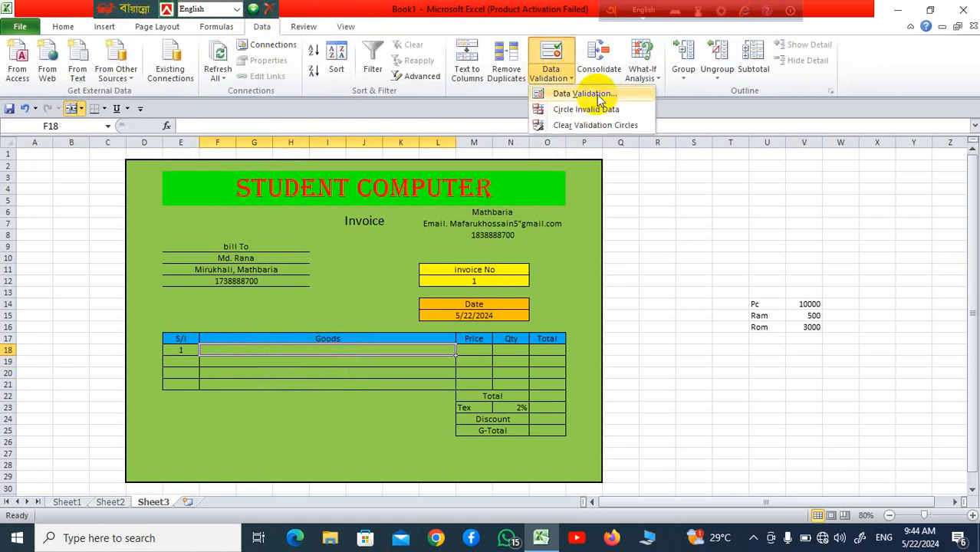
pyautogui.click(598, 98)
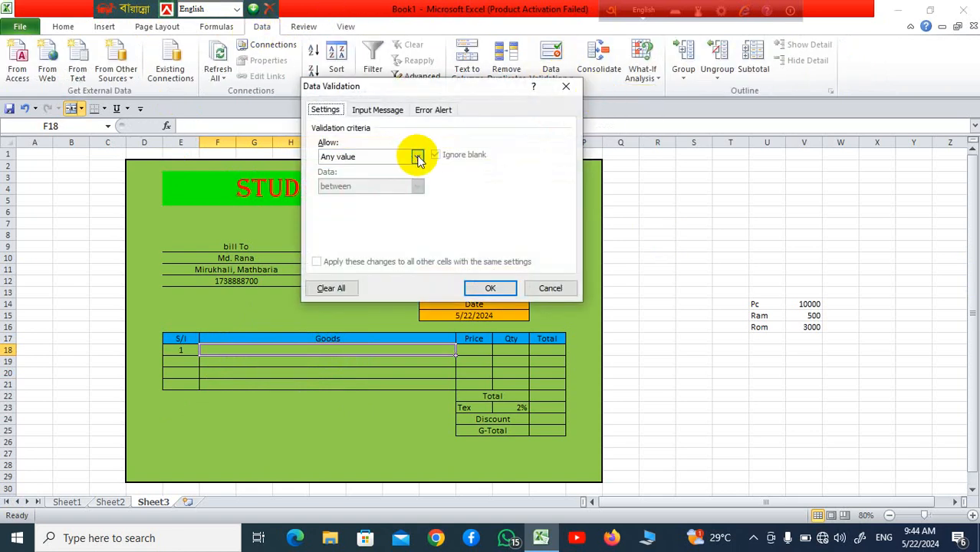
pyautogui.click(418, 159)
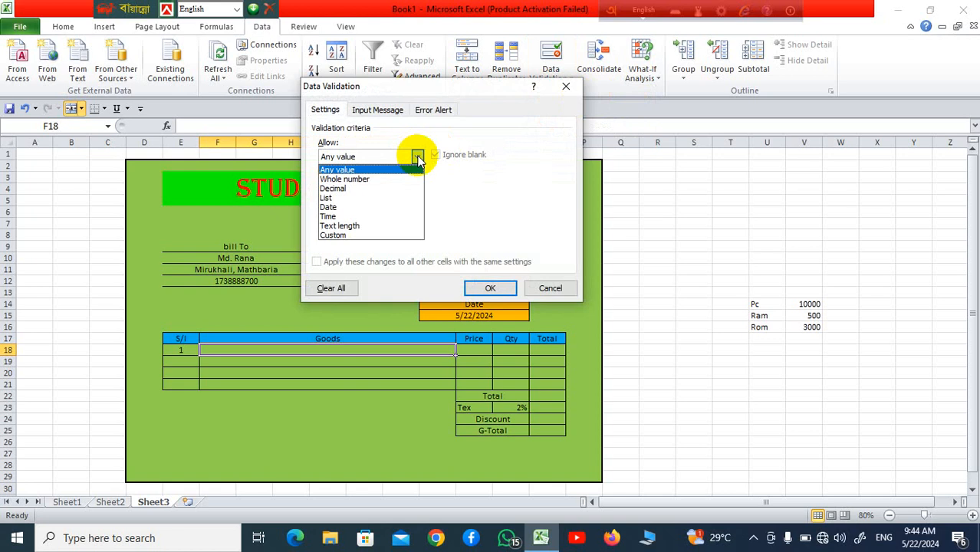
pyautogui.click(385, 197)
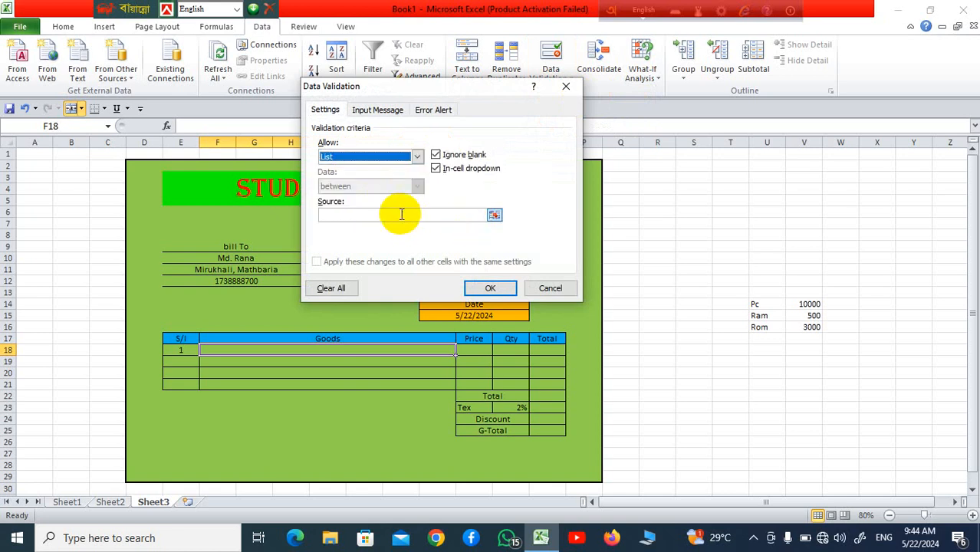
pyautogui.click(400, 214)
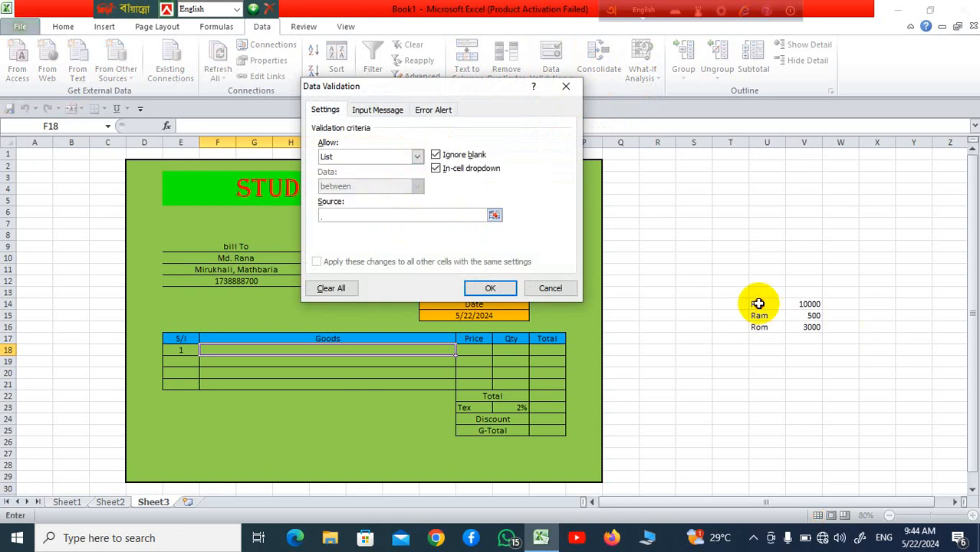
pyautogui.moveTo(758, 303); pyautogui.dragTo(756, 321)
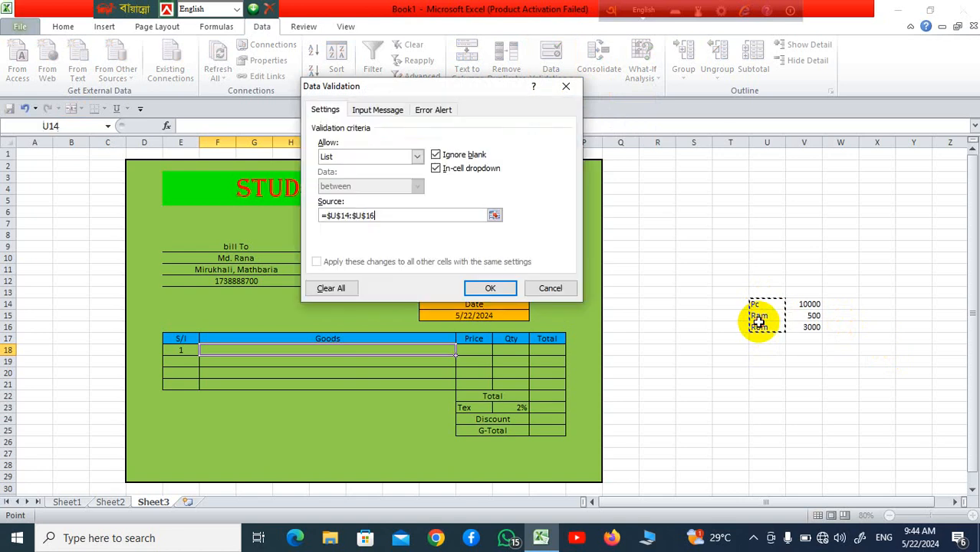
pyautogui.click(497, 287)
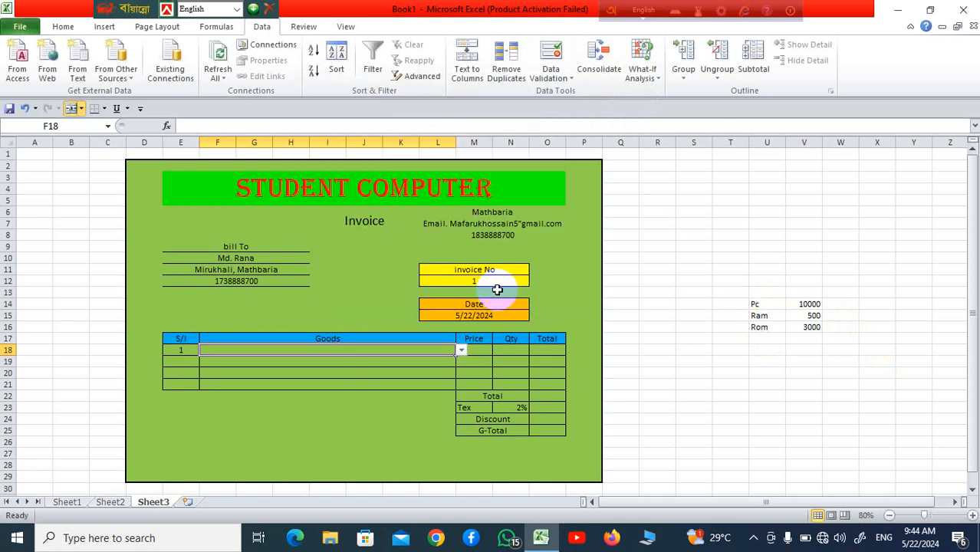
pyautogui.click(754, 460)
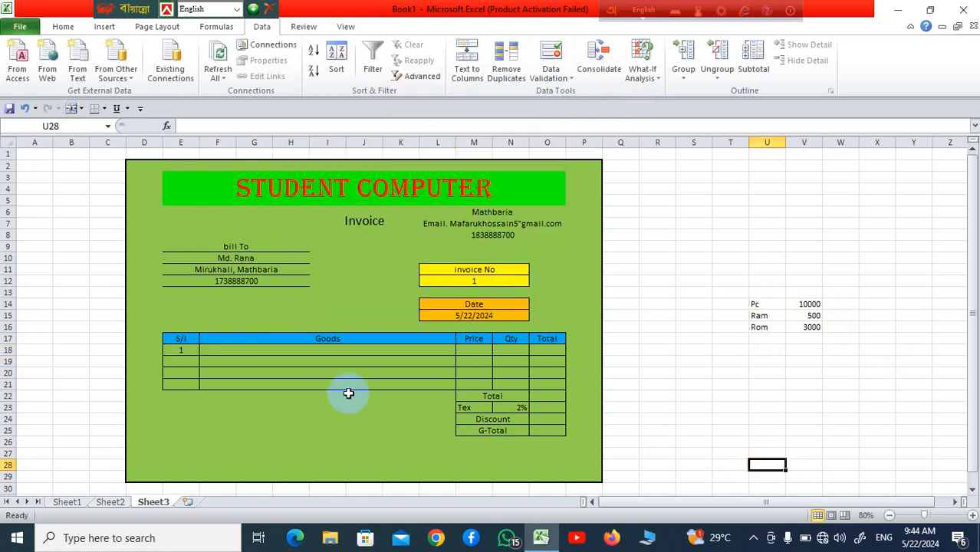
# Step: Test F18's goods dropdown, then fill it down through F21
pyautogui.click(410, 347)
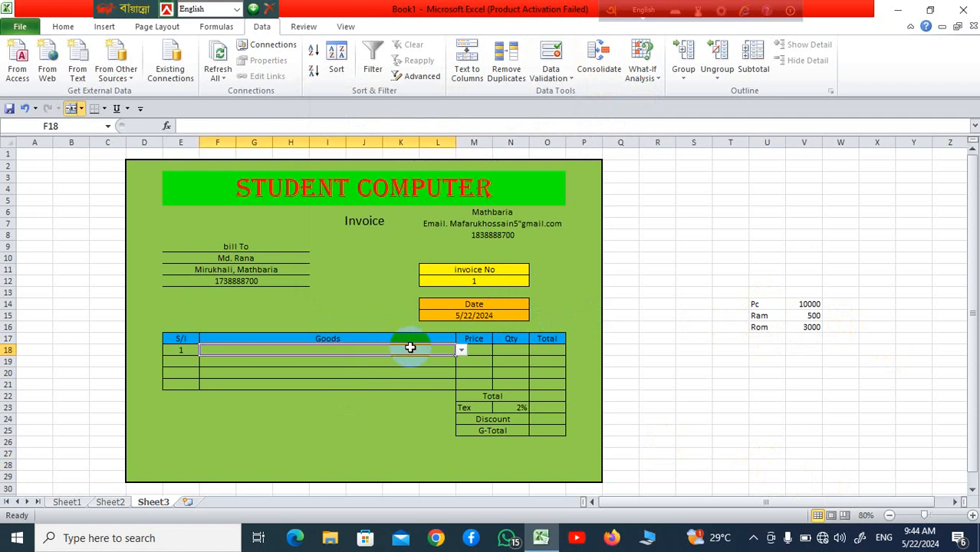
pyautogui.click(462, 350)
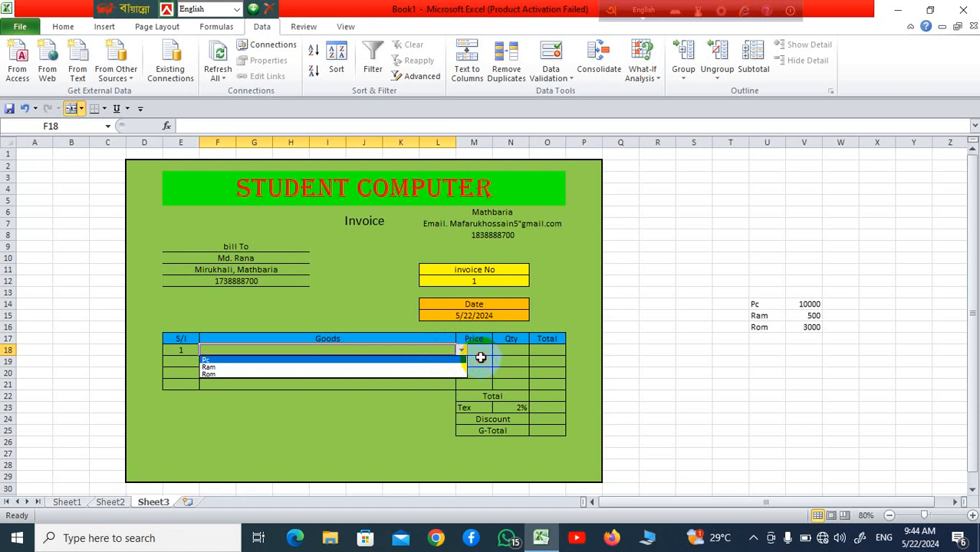
pyautogui.click(461, 351)
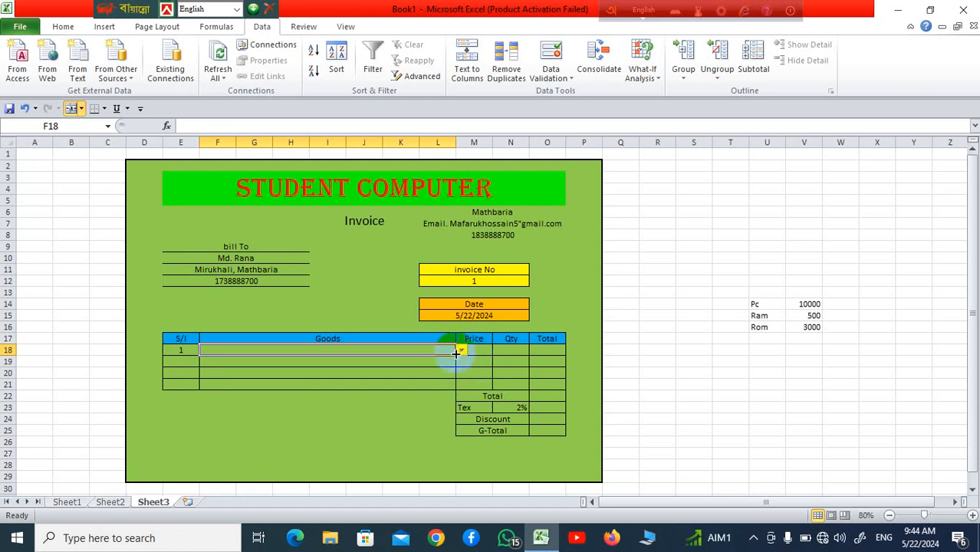
pyautogui.moveTo(455, 355); pyautogui.dragTo(468, 390)
# Step: Check that each Goods cell from F18 to F21 carries the dropdown
pyautogui.click(868, 443)
pyautogui.click(418, 368)
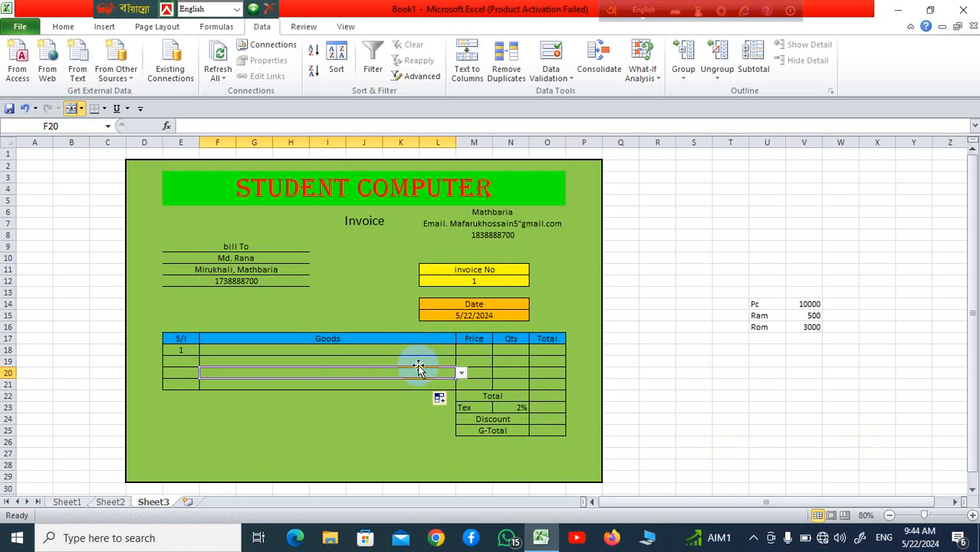
pyautogui.click(437, 349)
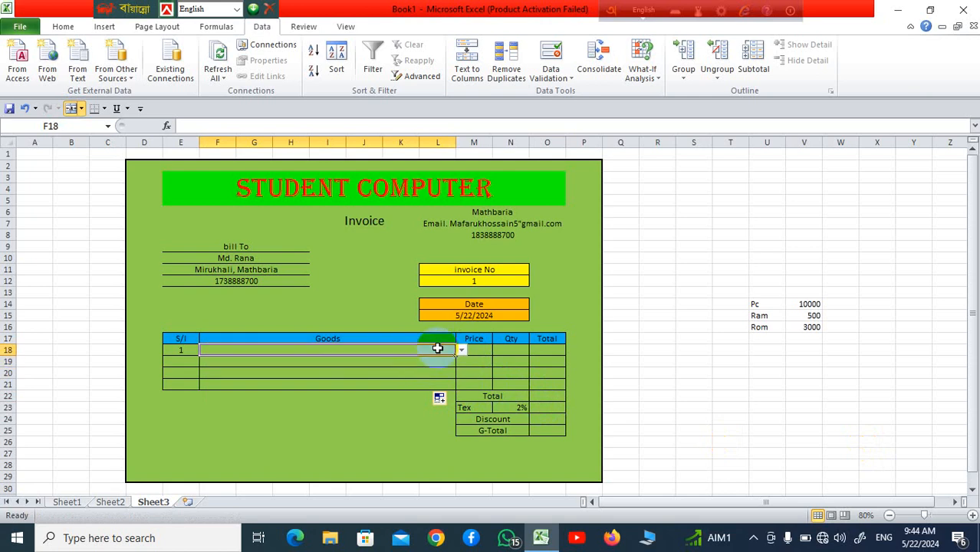
pyautogui.click(400, 361)
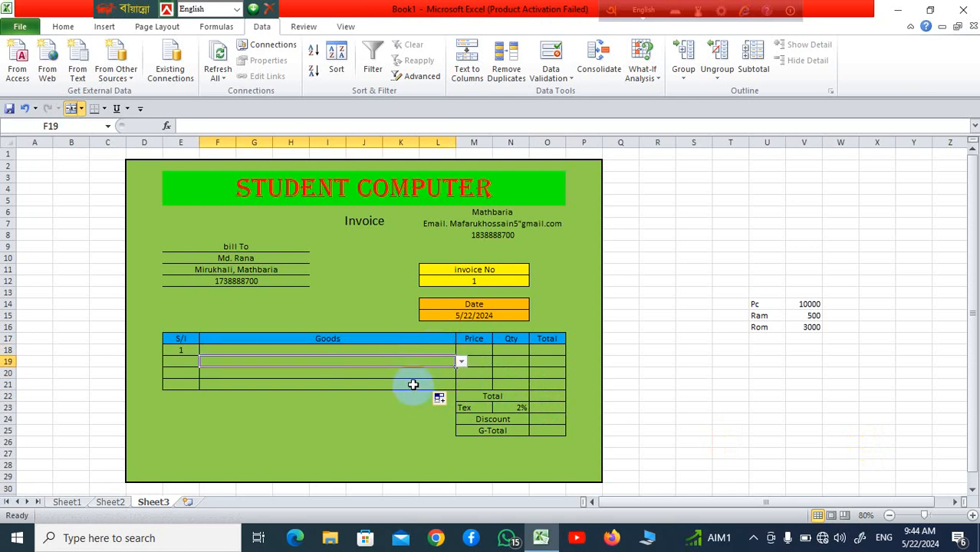
pyautogui.click(412, 383)
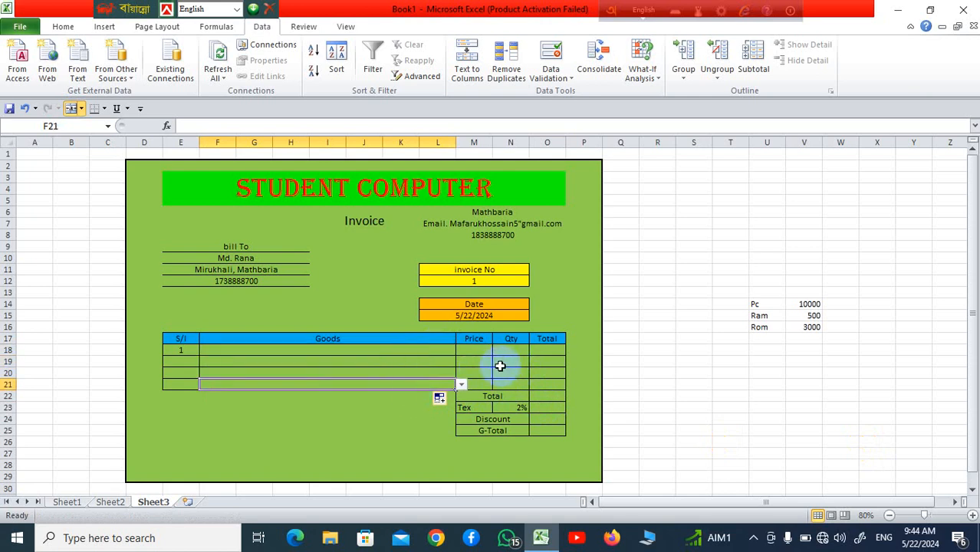
pyautogui.click(500, 367)
pyautogui.click(474, 350)
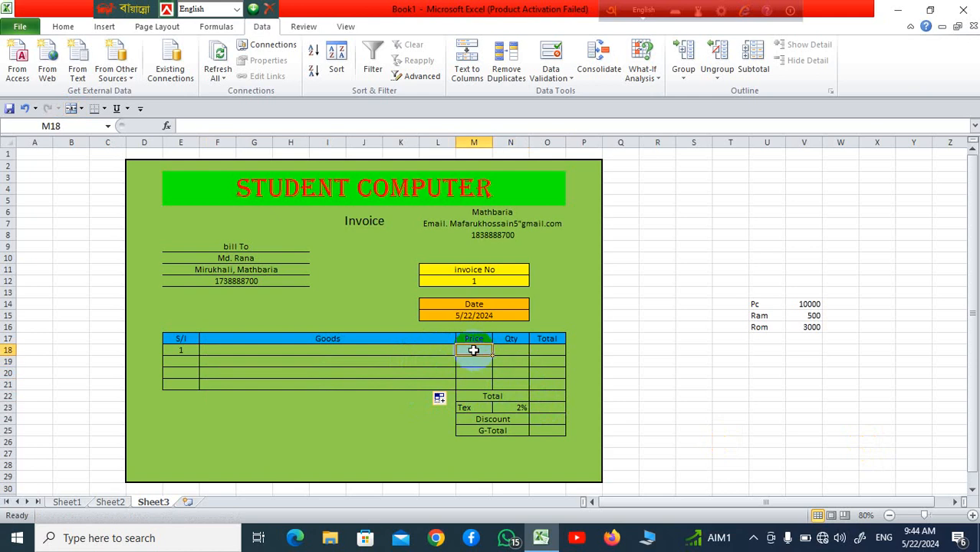
# Step: Enter =VLOOKUP(F18,U14:V16,2,0) in Price cell M18
pyautogui.write('=')
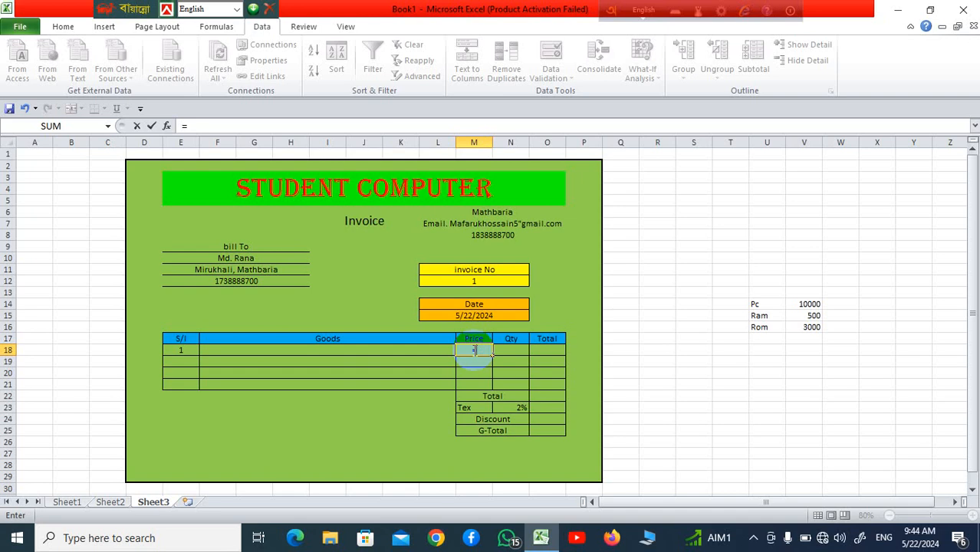
pyautogui.write('v')
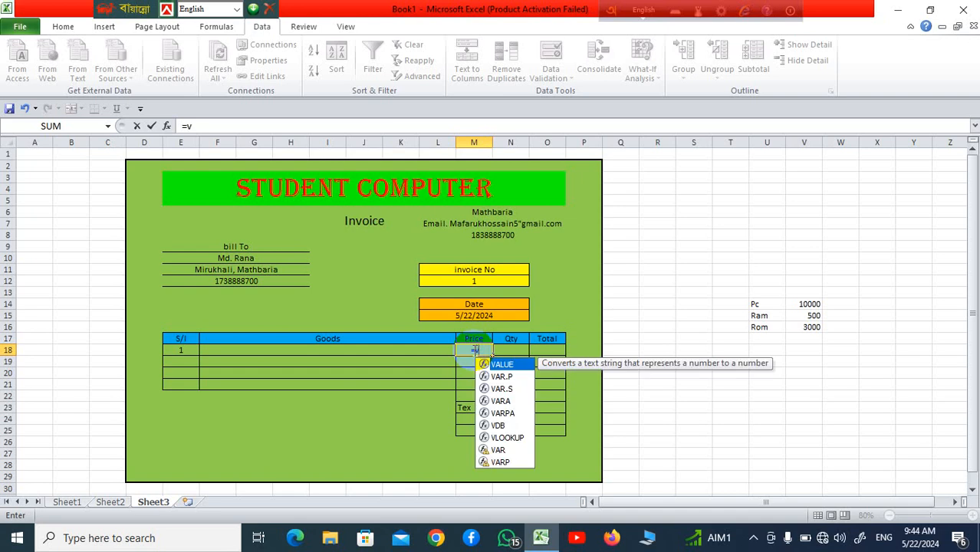
pyautogui.write('l')
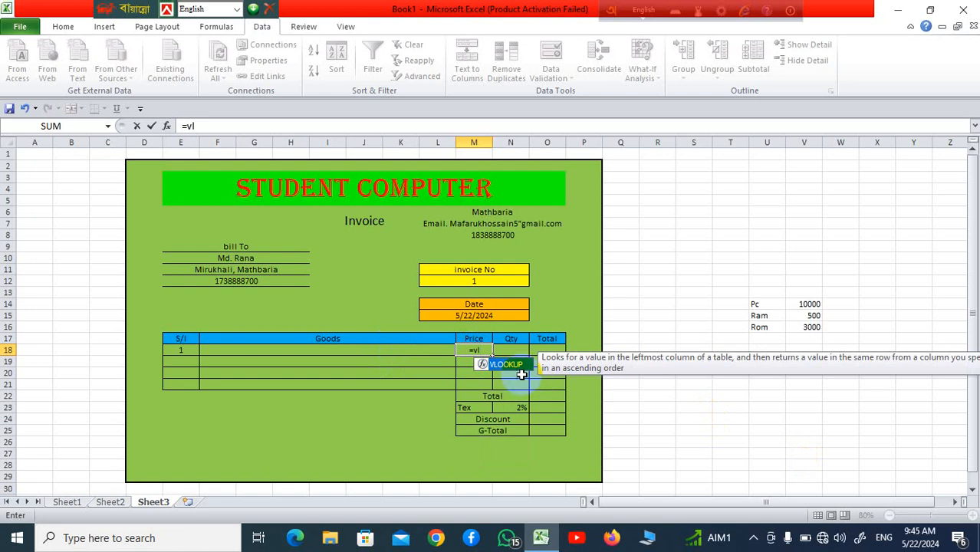
pyautogui.doubleClick(522, 371)
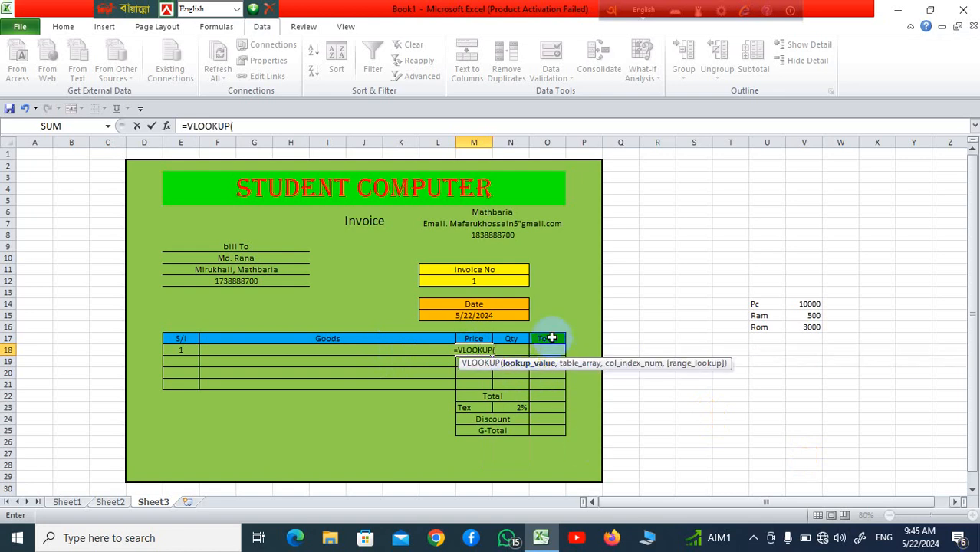
pyautogui.click(384, 350)
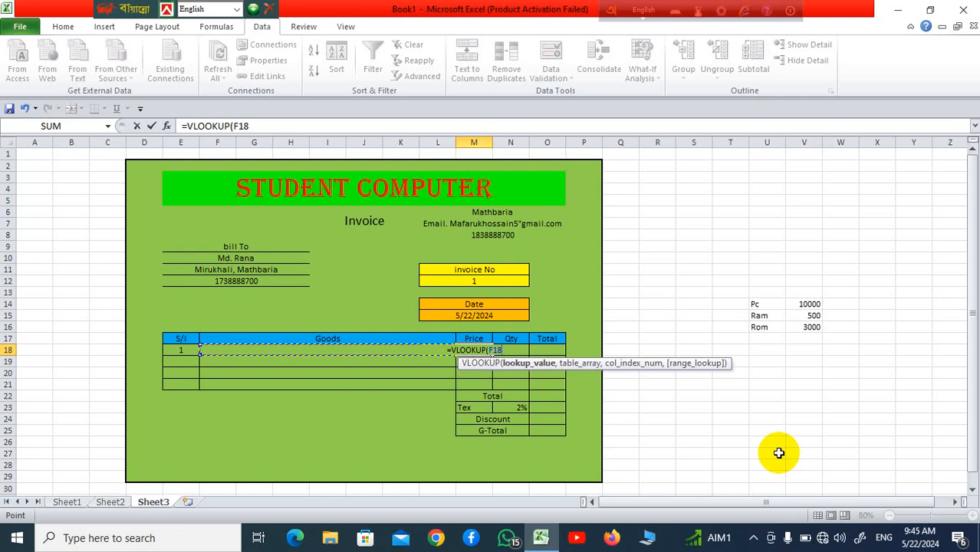
pyautogui.write(',')
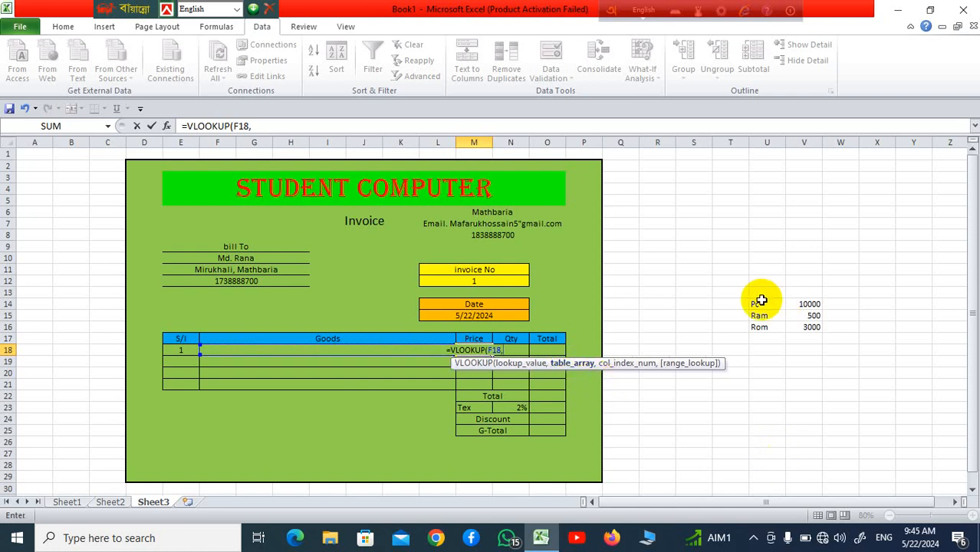
pyautogui.moveTo(758, 304); pyautogui.dragTo(813, 327)
pyautogui.write(',')
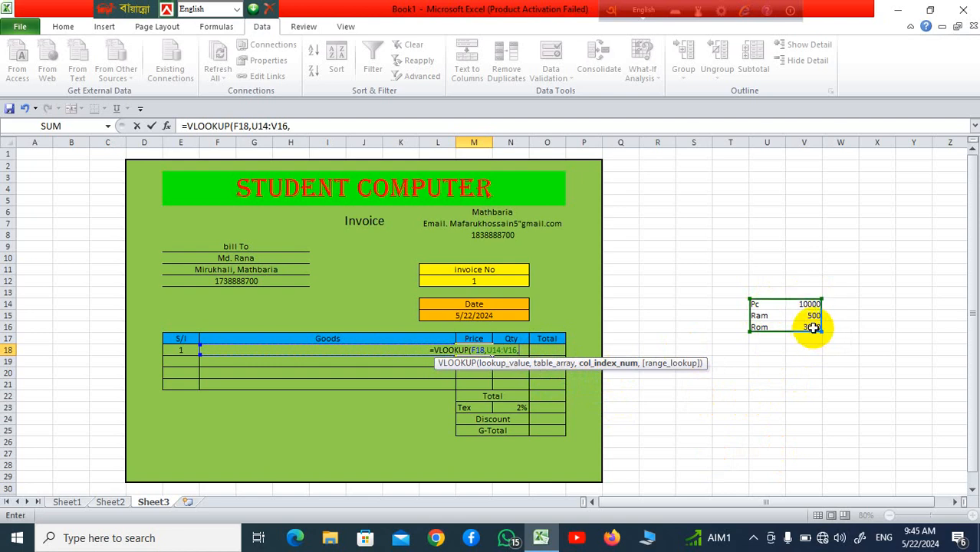
pyautogui.click(706, 535)
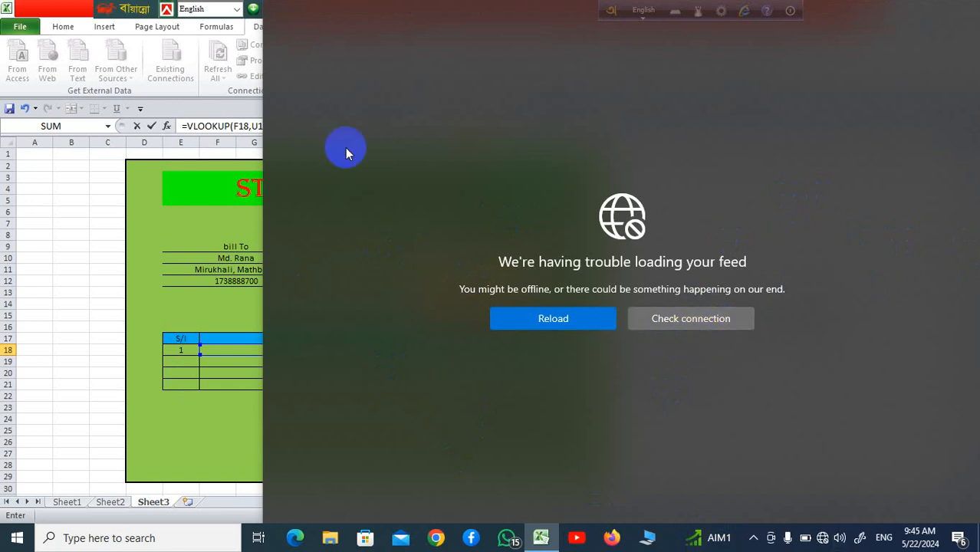
pyautogui.click(207, 172)
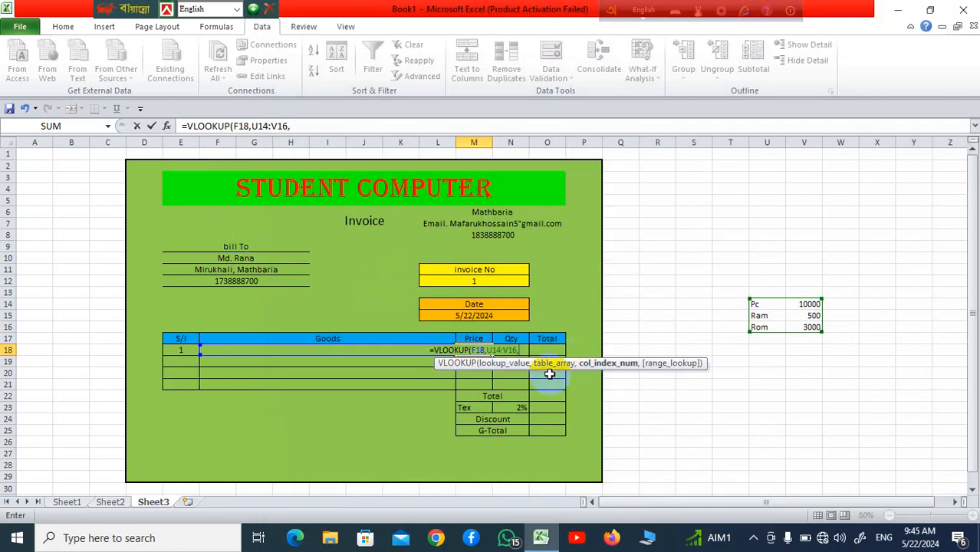
pyautogui.write('2')
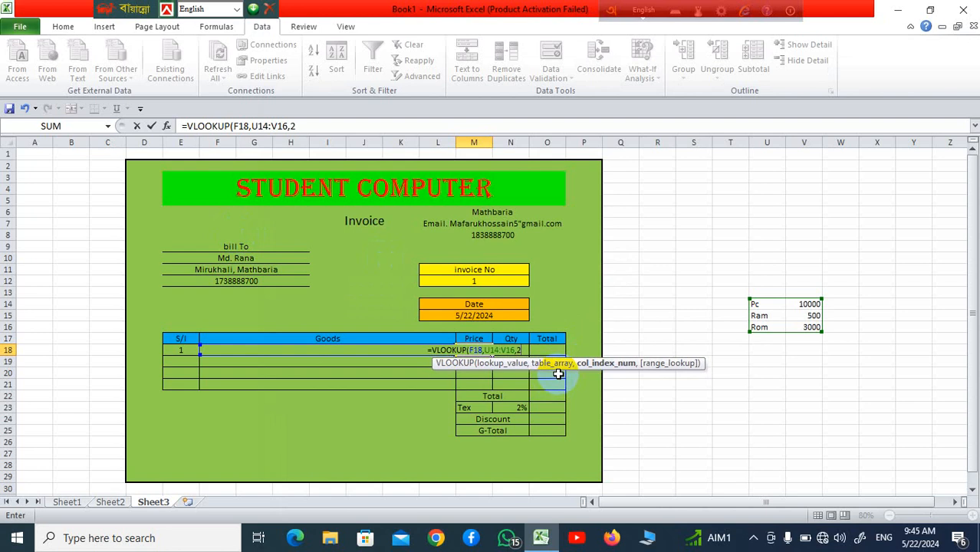
pyautogui.write(',0')
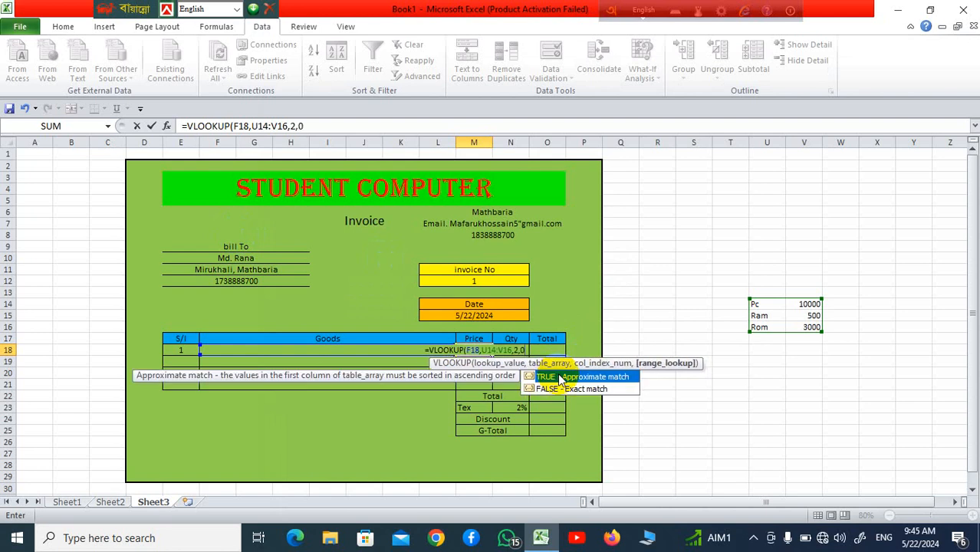
pyautogui.write(')')
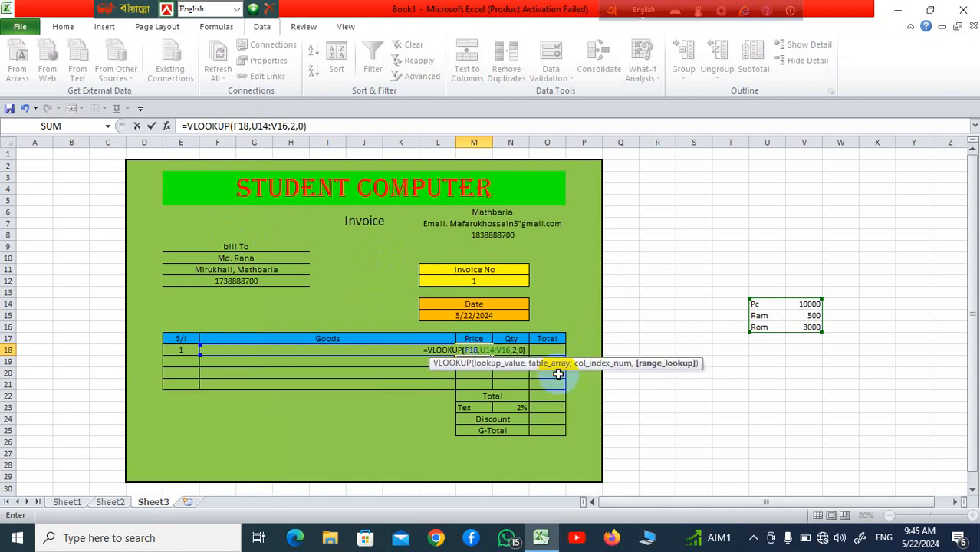
pyautogui.press('Return')
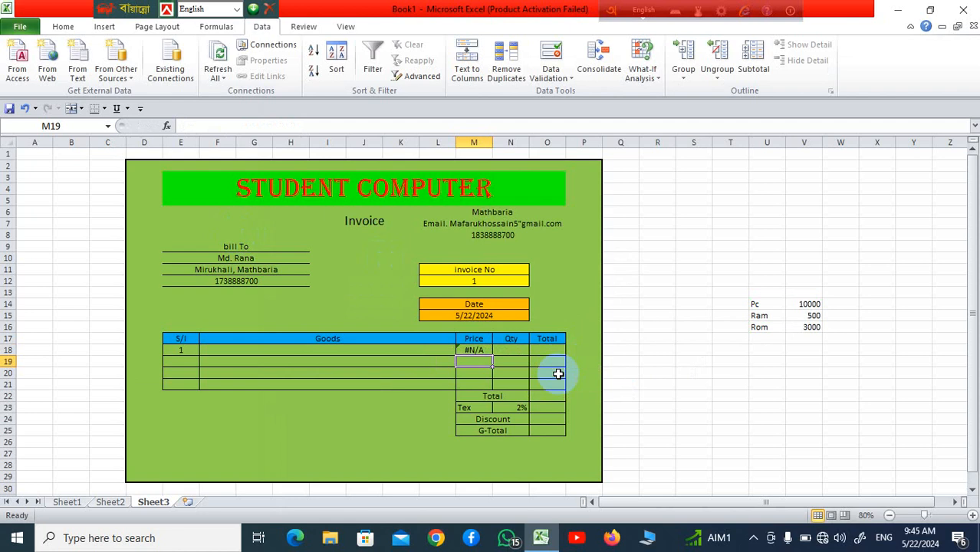
# Step: Change M18 to =IFERROR(VLOOKUP(F18,U14:V16,2,0),"") so it shows blank instead of #N/A
pyautogui.click(485, 350)
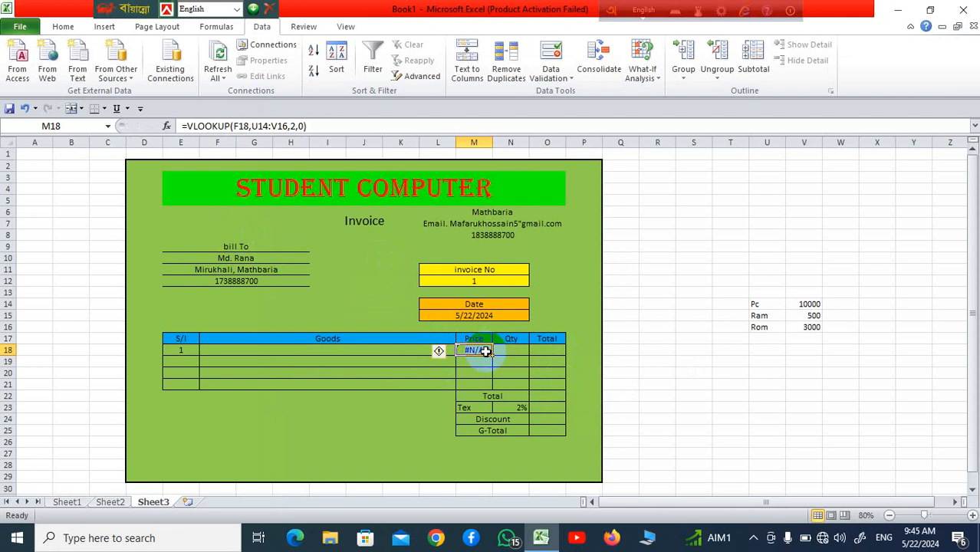
pyautogui.click(185, 127)
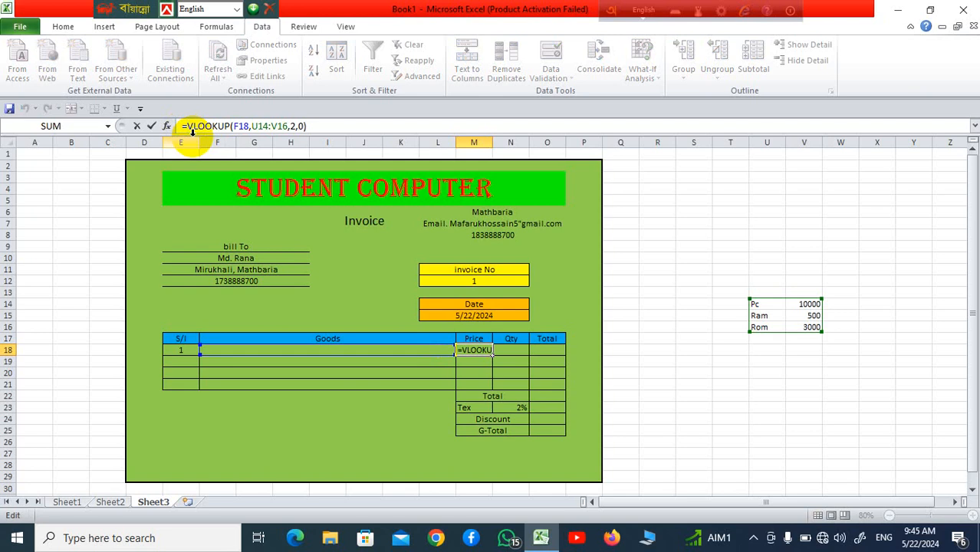
pyautogui.write('I')
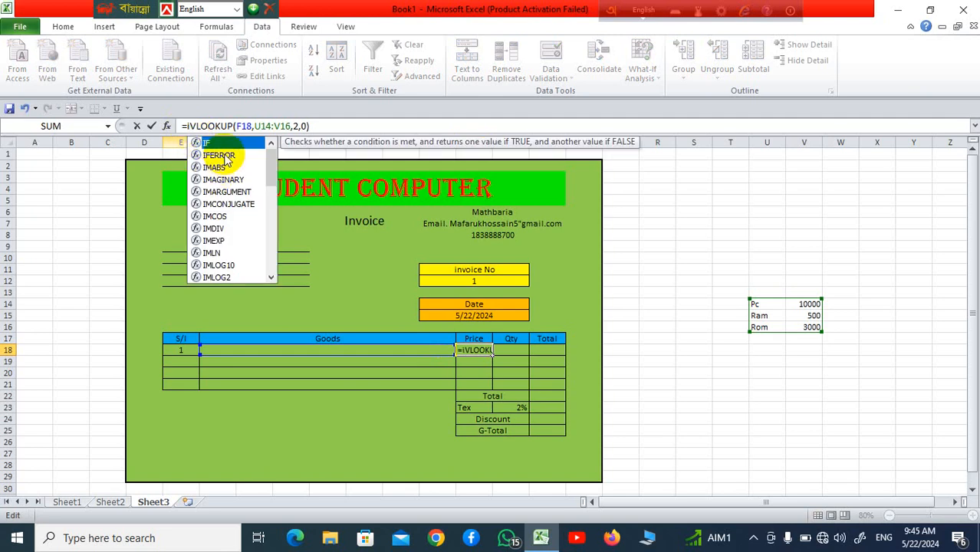
pyautogui.doubleClick(218, 155)
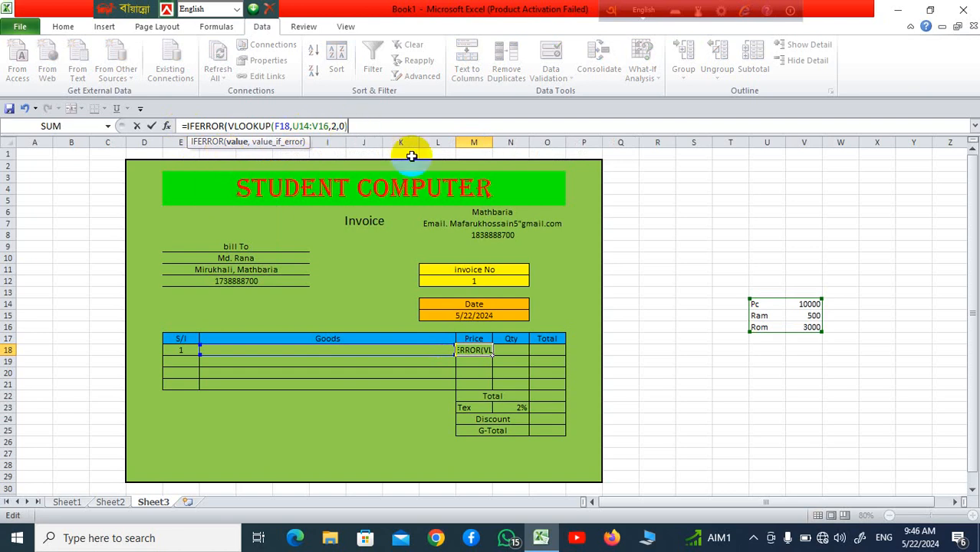
pyautogui.write(',')
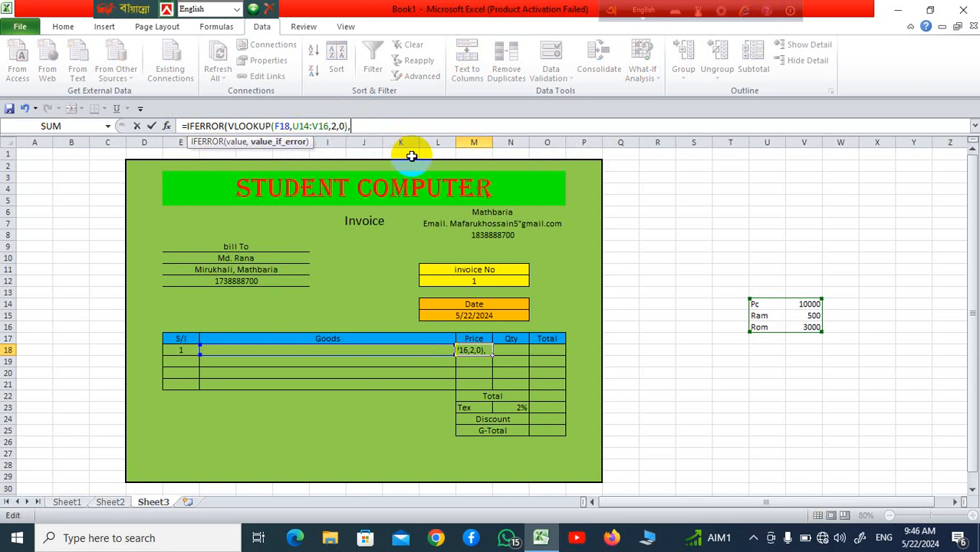
pyautogui.write('@')
pyautogui.press('BackSpace')
pyautogui.write('"")')
pyautogui.press('Return')
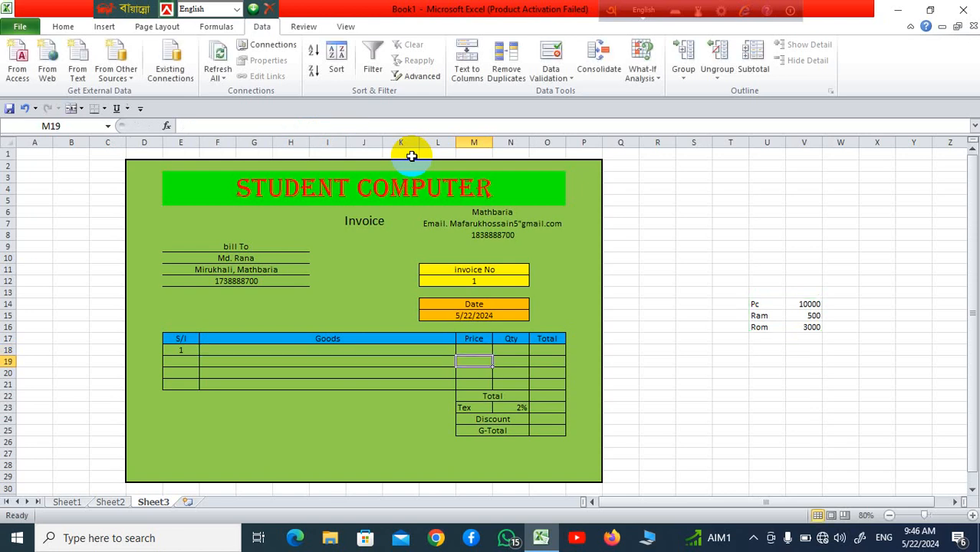
# Step: Fill the price lookup formula from M18 down through M21
pyautogui.click(468, 392)
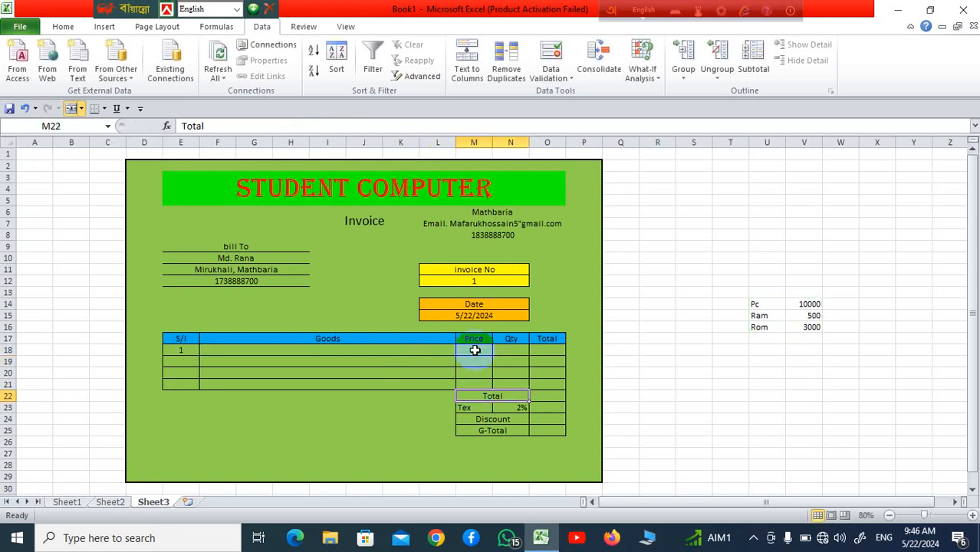
pyautogui.click(475, 350)
pyautogui.moveTo(492, 355); pyautogui.dragTo(494, 390)
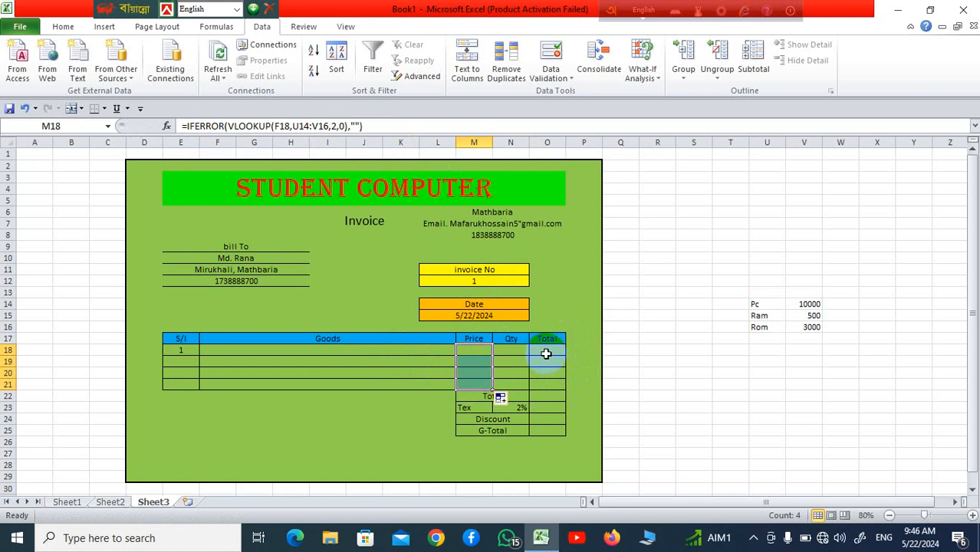
# Step: Choose Pc in Goods cell F18 so its price of 10000 appears
pyautogui.click(395, 351)
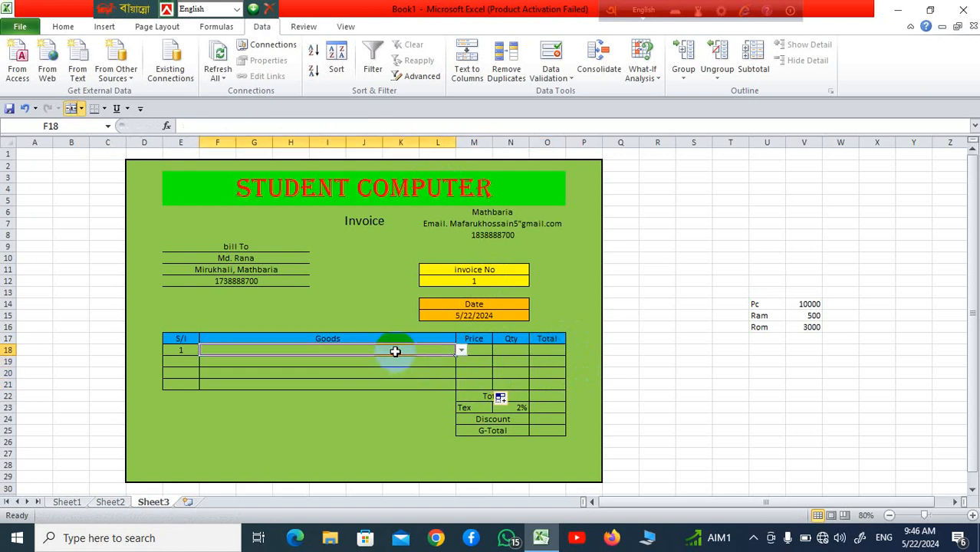
pyautogui.click(460, 351)
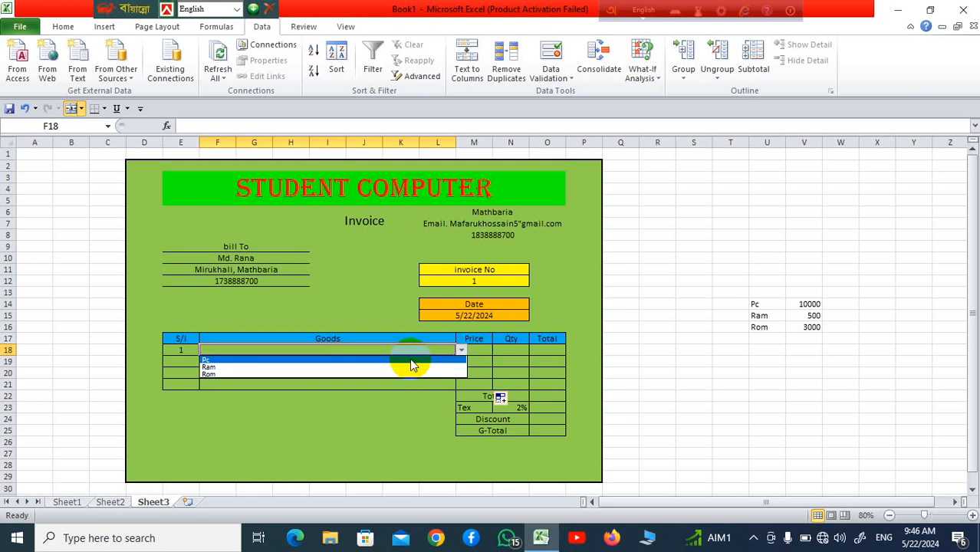
pyautogui.click(410, 361)
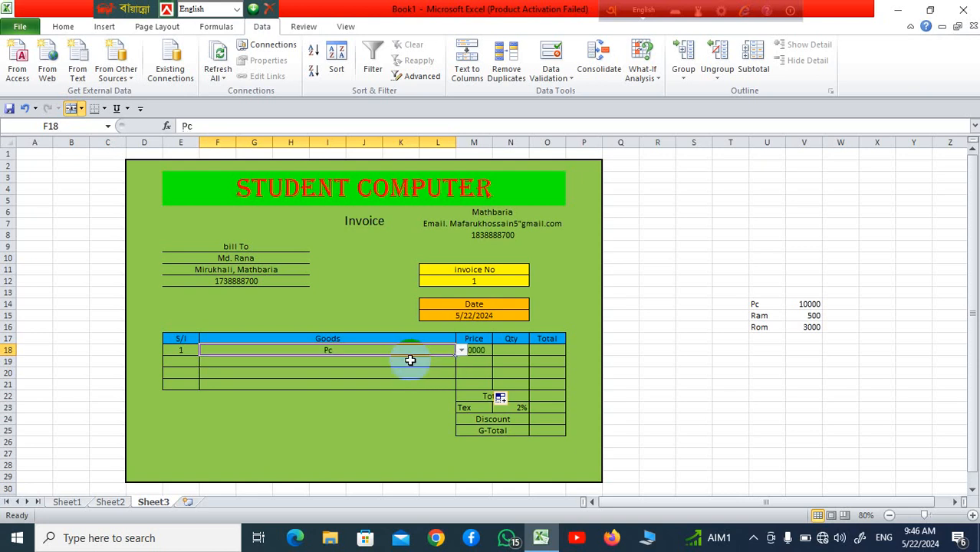
pyautogui.click(509, 359)
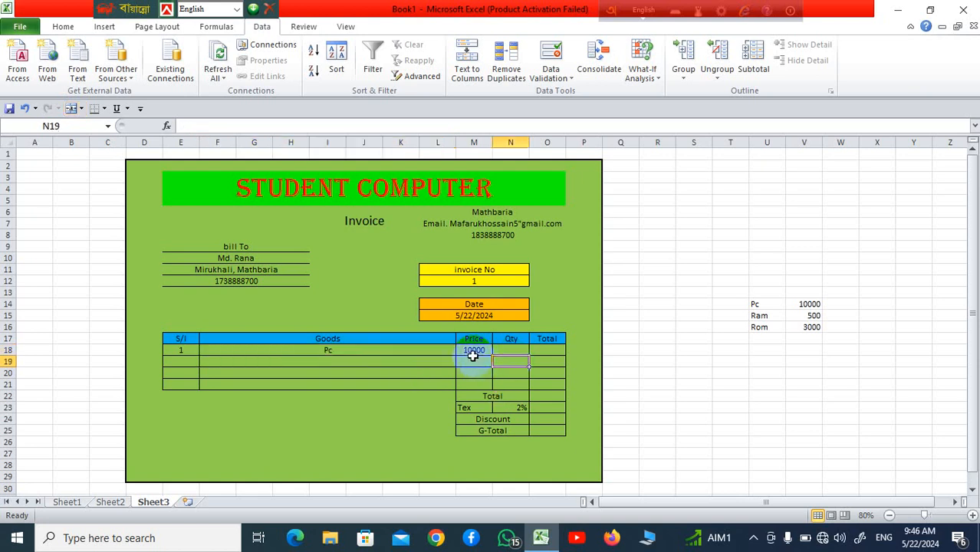
pyautogui.click(551, 350)
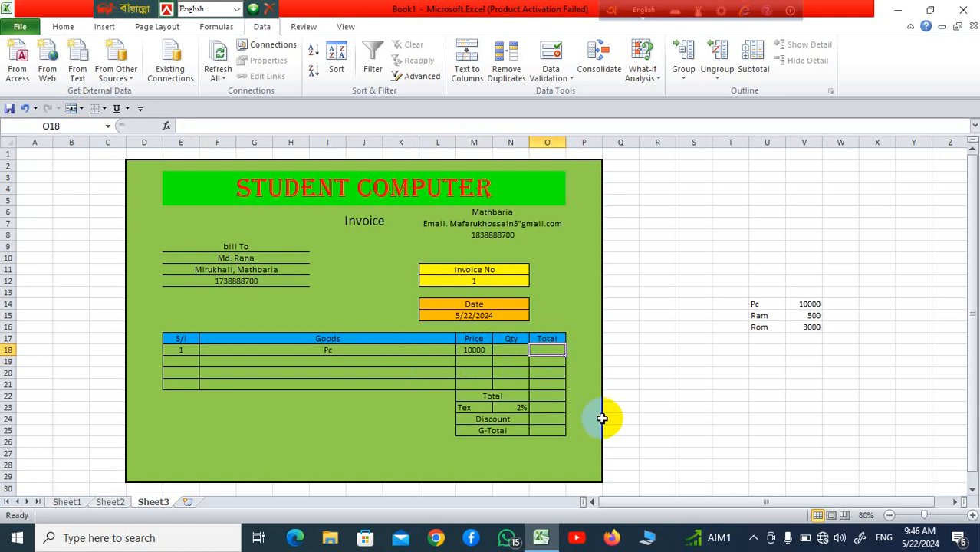
# Step: Enter Price times Qty (M18*N18) as the line total in O18, typed with a doubled equals sign
pyautogui.write('==')
pyautogui.click(475, 349)
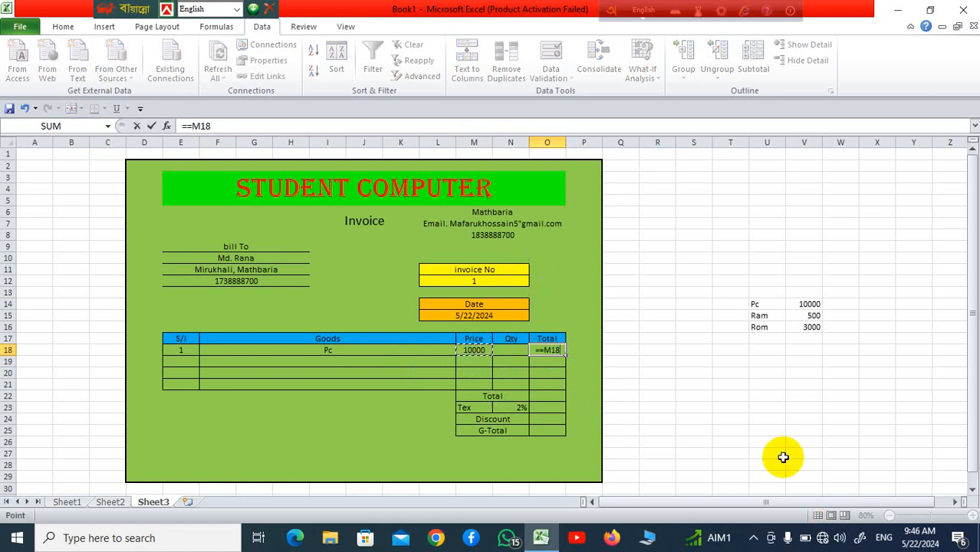
pyautogui.write('*')
pyautogui.click(510, 349)
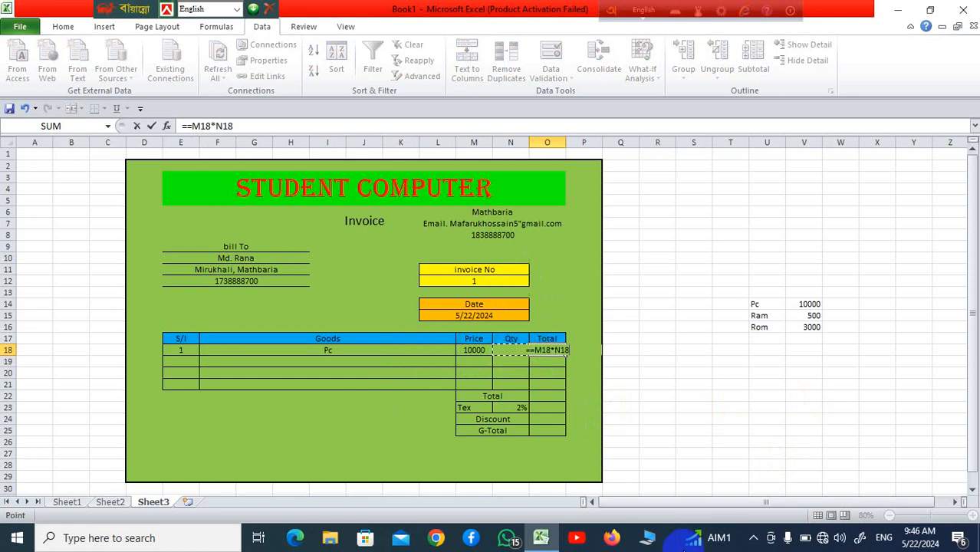
pyautogui.moveTo(684, 546)
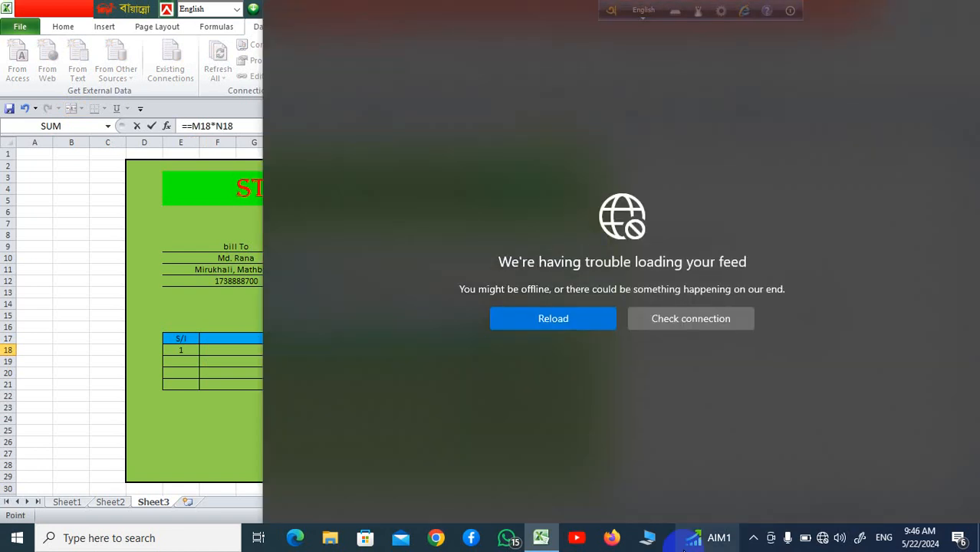
pyautogui.click(230, 481)
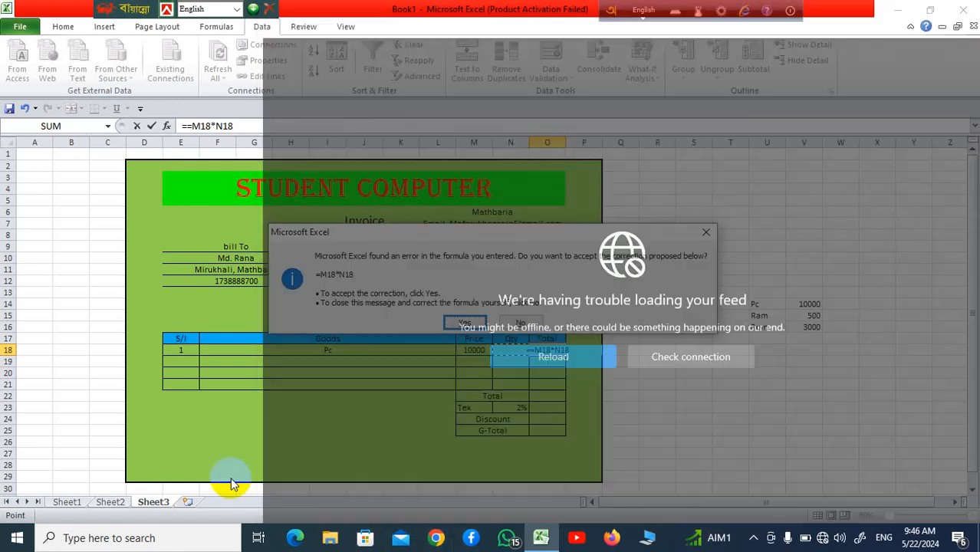
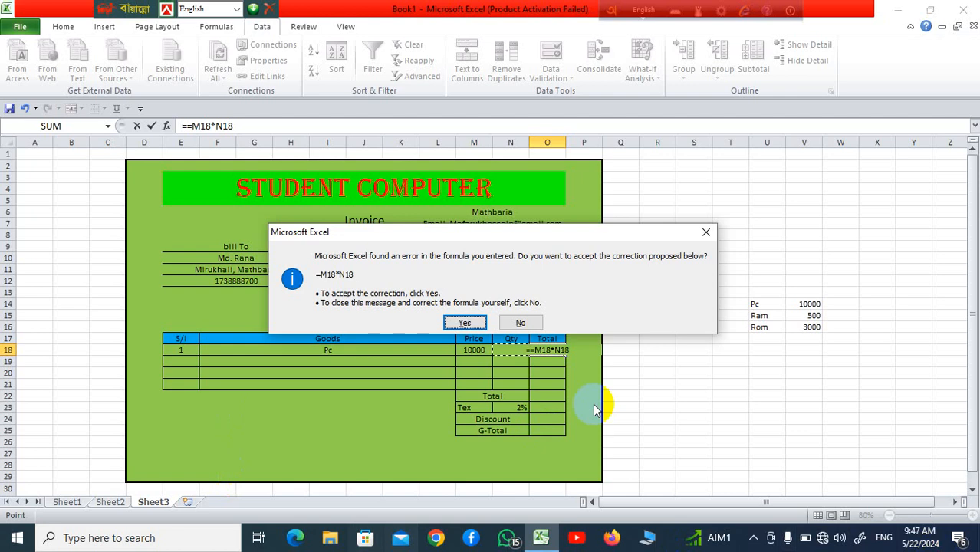
# Step: Dismiss the formula error dialogs and clear the broken double-equals formula from O18
pyautogui.click(705, 233)
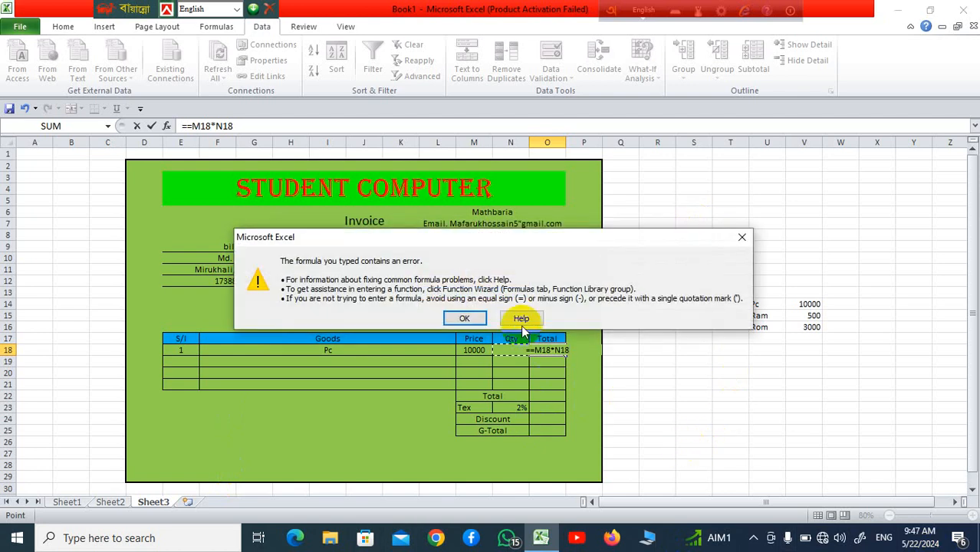
pyautogui.click(741, 240)
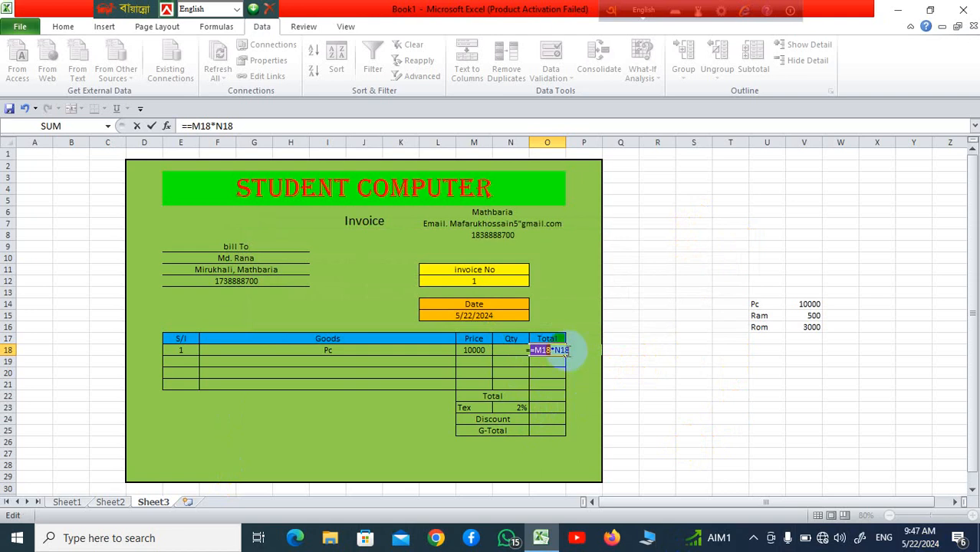
pyautogui.click(247, 127)
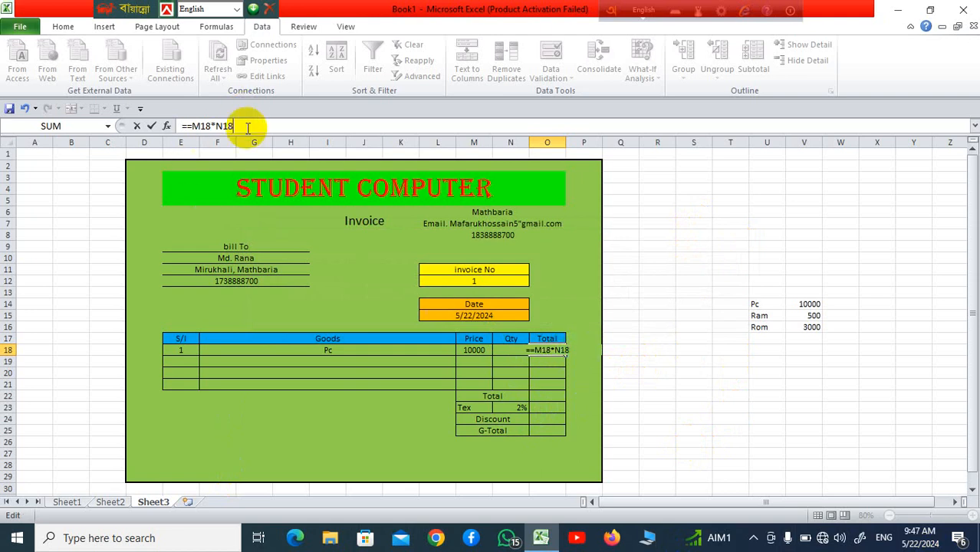
pyautogui.press('BackSpace')
pyautogui.press('BackSpace')
pyautogui.press('BackSpace')
pyautogui.press('BackSpace')
pyautogui.press('BackSpace')
pyautogui.press('BackSpace')
pyautogui.press('BackSpace')
pyautogui.press('BackSpace')
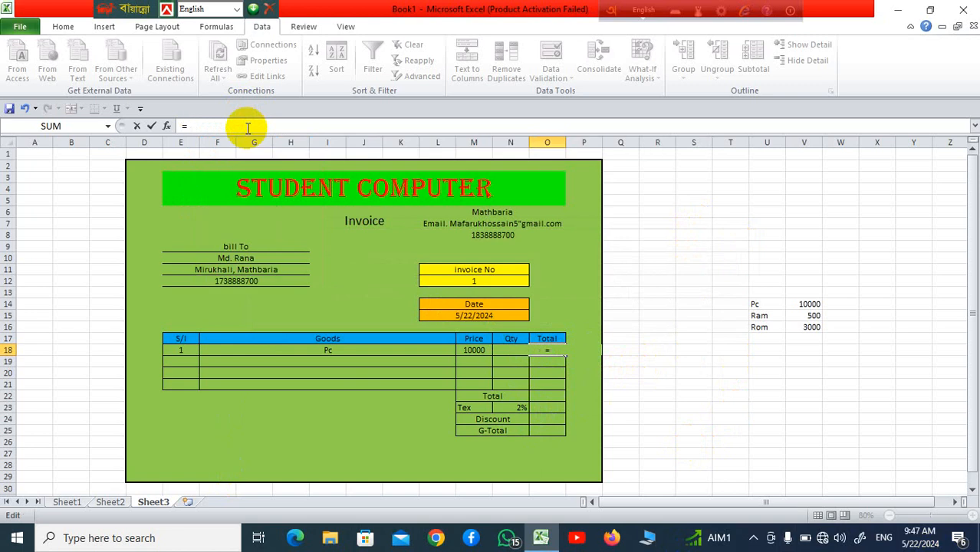
pyautogui.press('BackSpace')
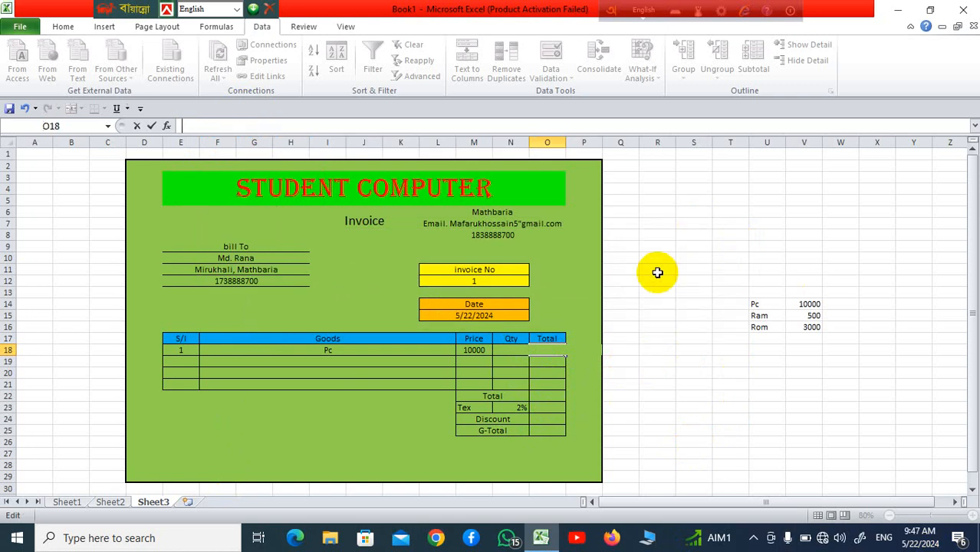
pyautogui.click(693, 372)
# Step: Enter =M18*N18 as the line total in O18
pyautogui.click(546, 349)
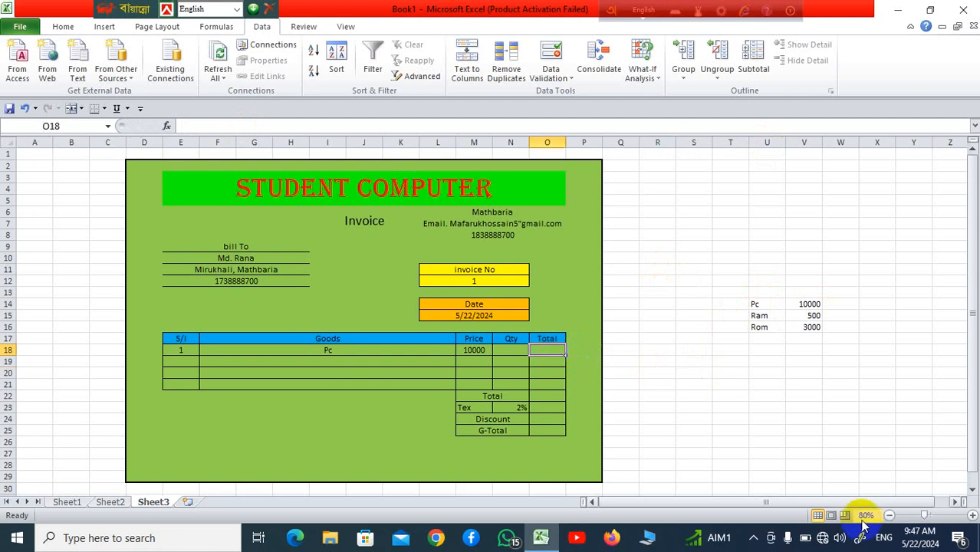
pyautogui.write('=')
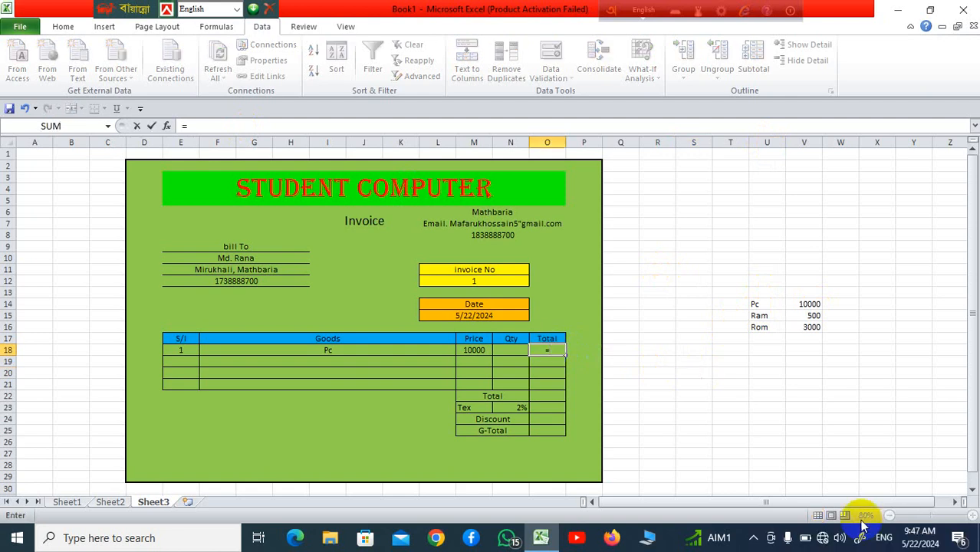
pyautogui.click(462, 351)
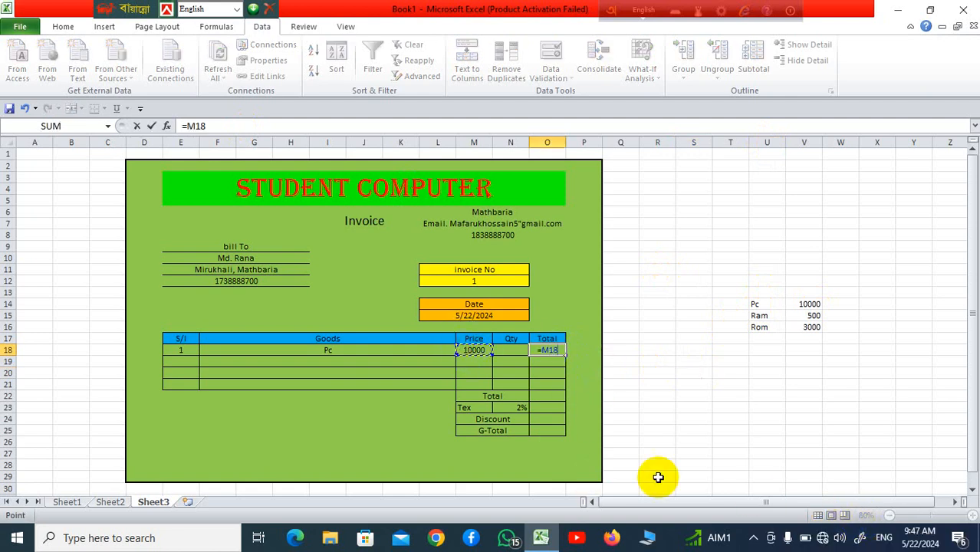
pyautogui.write('*')
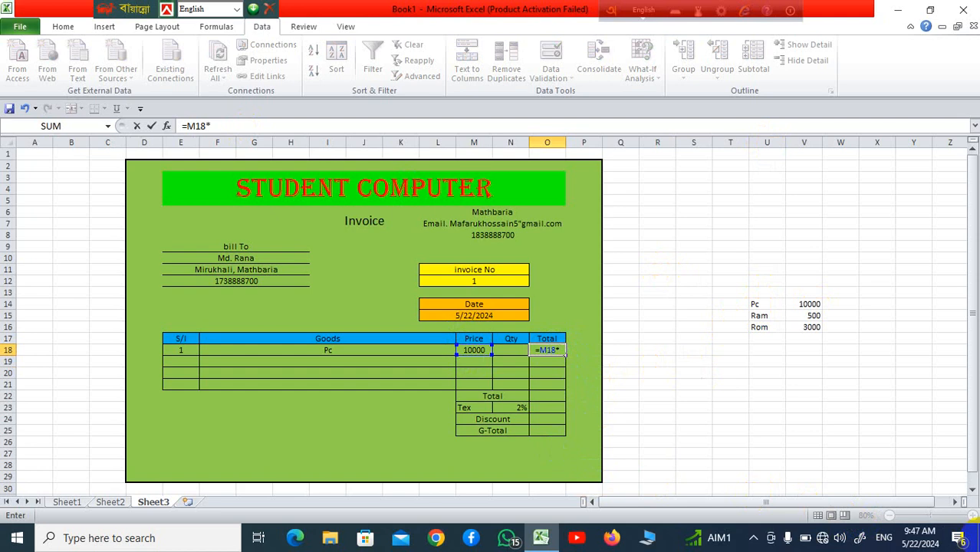
pyautogui.click(512, 350)
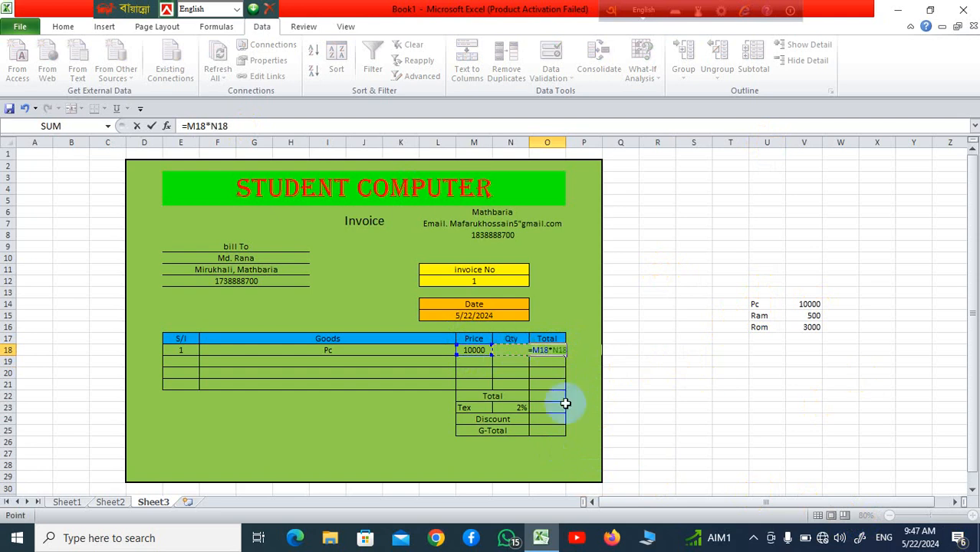
pyautogui.press('Return')
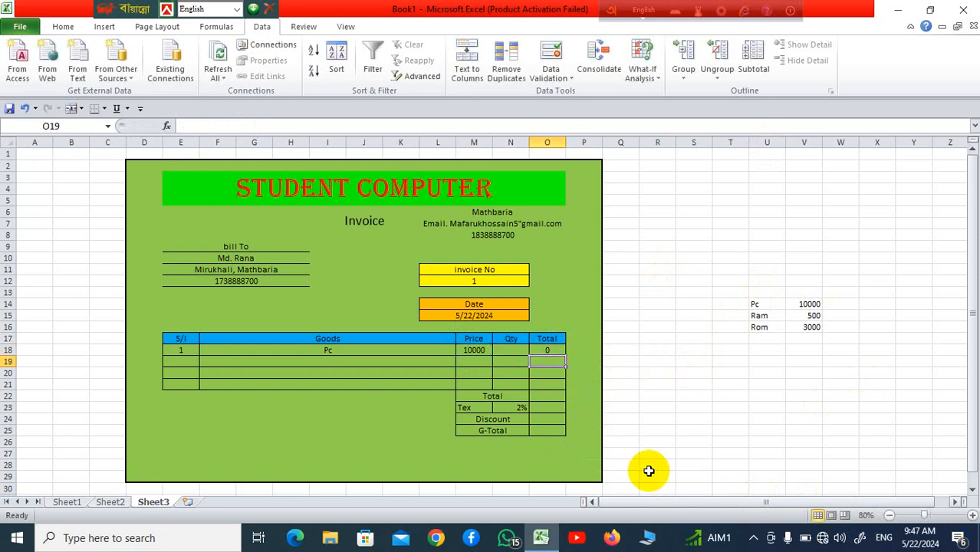
# Step: Fill the O18 total formula down to O21, where rows 19–21 show #VALUE!
pyautogui.click(543, 351)
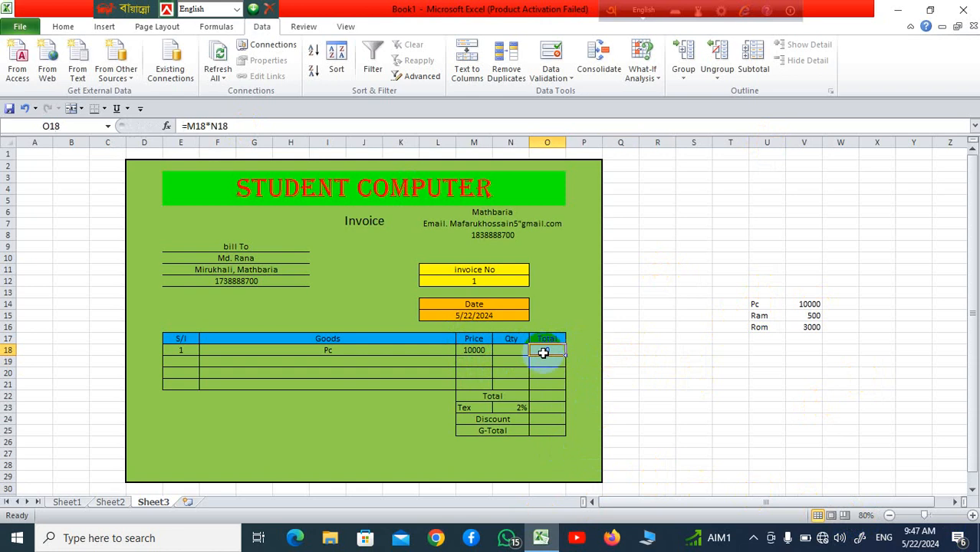
pyautogui.moveTo(564, 355); pyautogui.dragTo(565, 388)
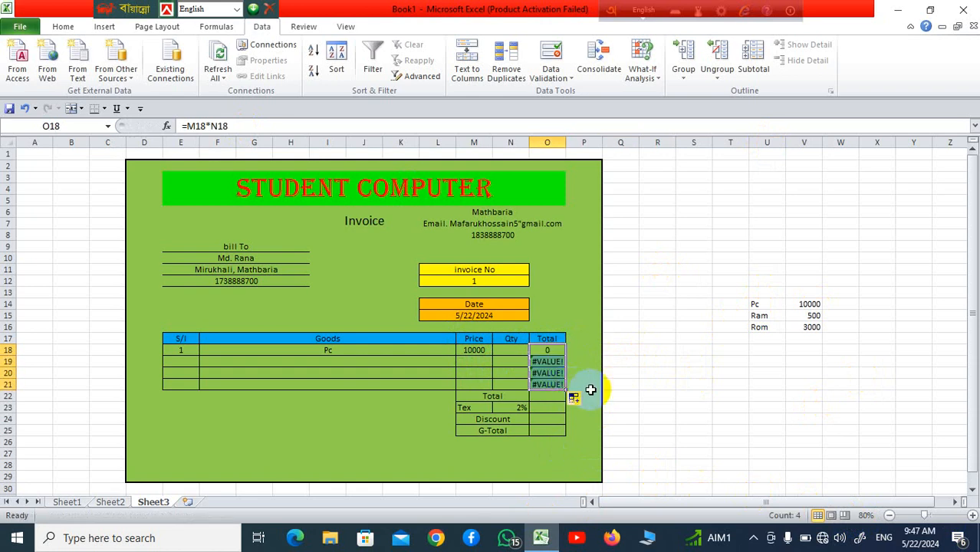
pyautogui.click(551, 364)
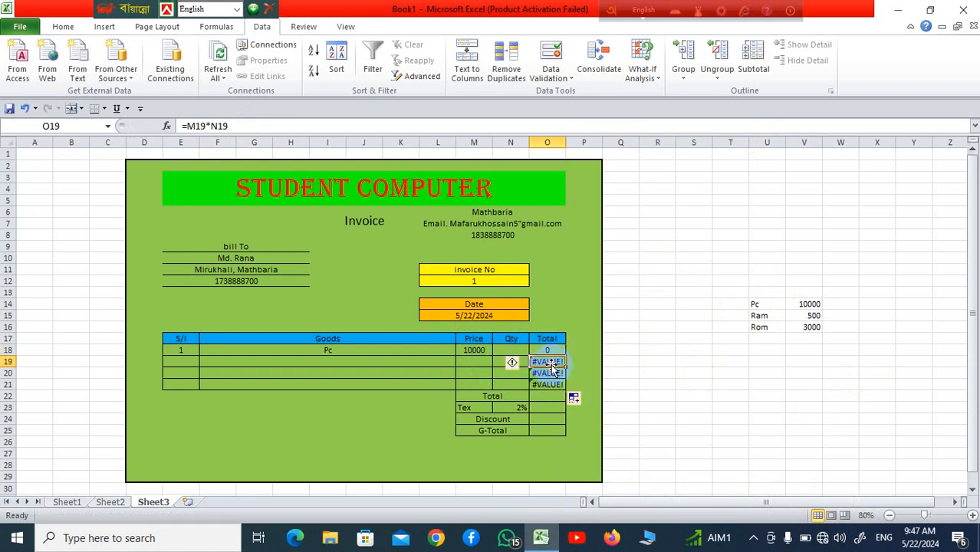
pyautogui.click(547, 352)
pyautogui.moveTo(303, 258); pyautogui.dragTo(368, 269)
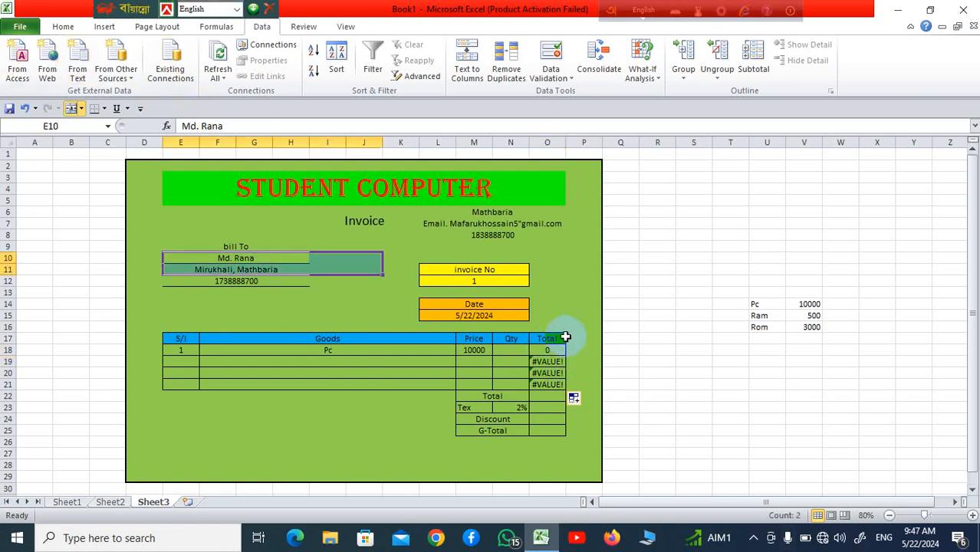
pyautogui.click(547, 353)
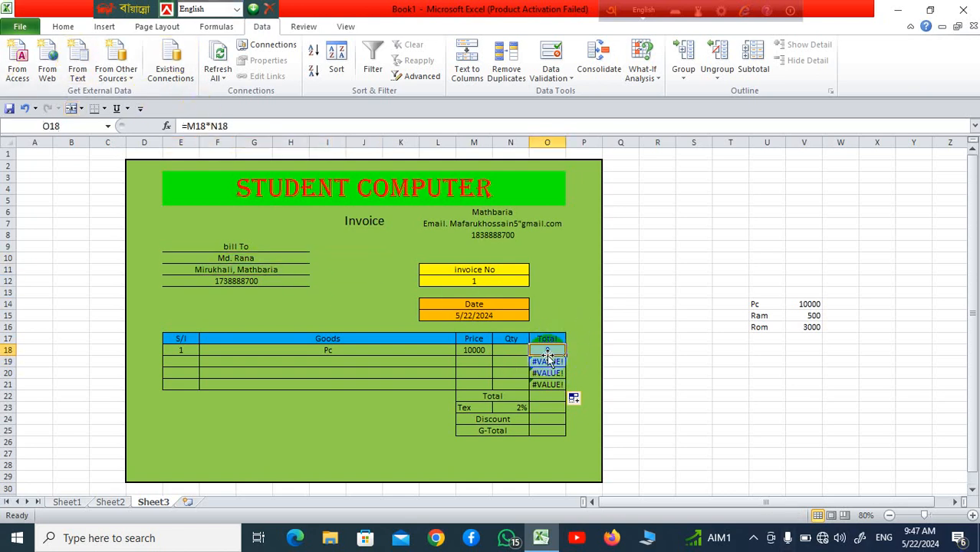
pyautogui.click(188, 126)
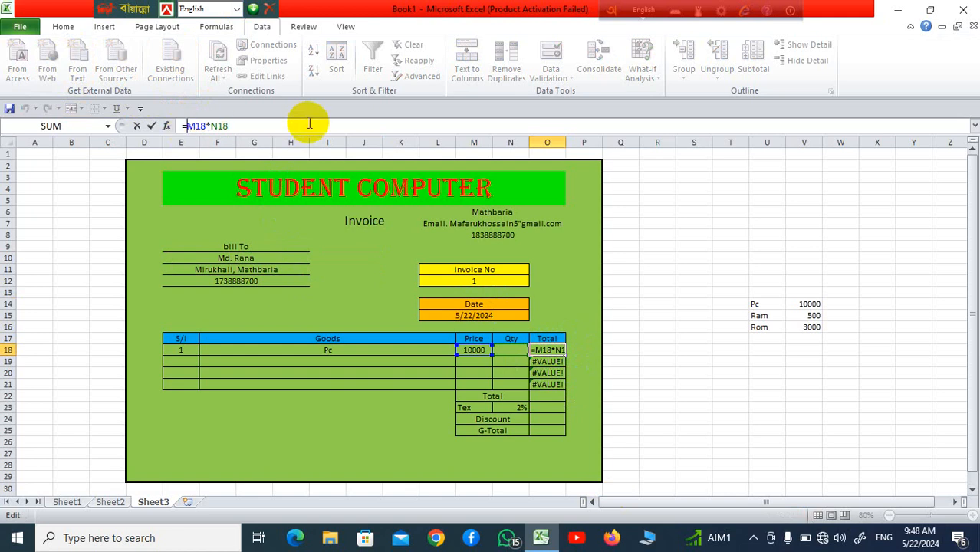
# Step: Change O18 to =IFERROR(M18*N18,"") so errors show as blank
pyautogui.write('I')
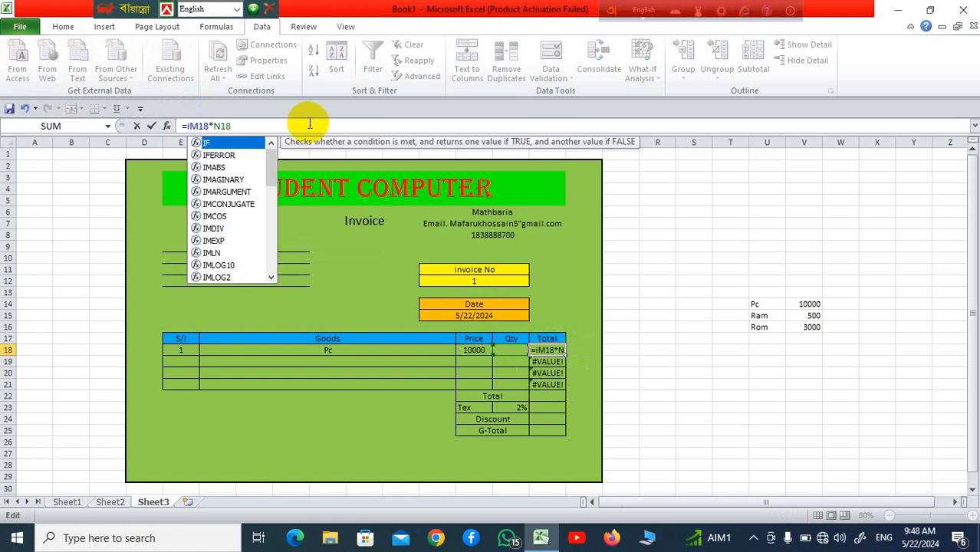
pyautogui.write('f')
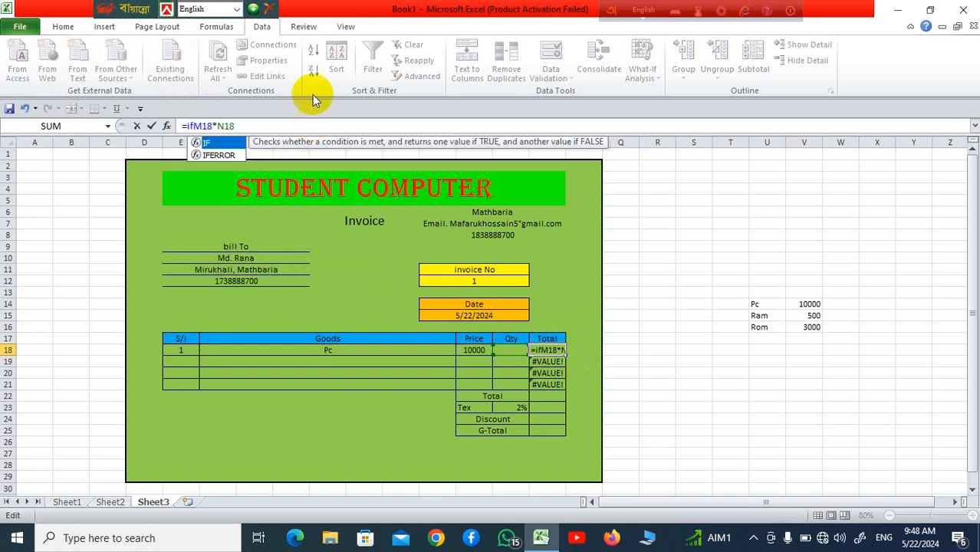
pyautogui.doubleClick(228, 154)
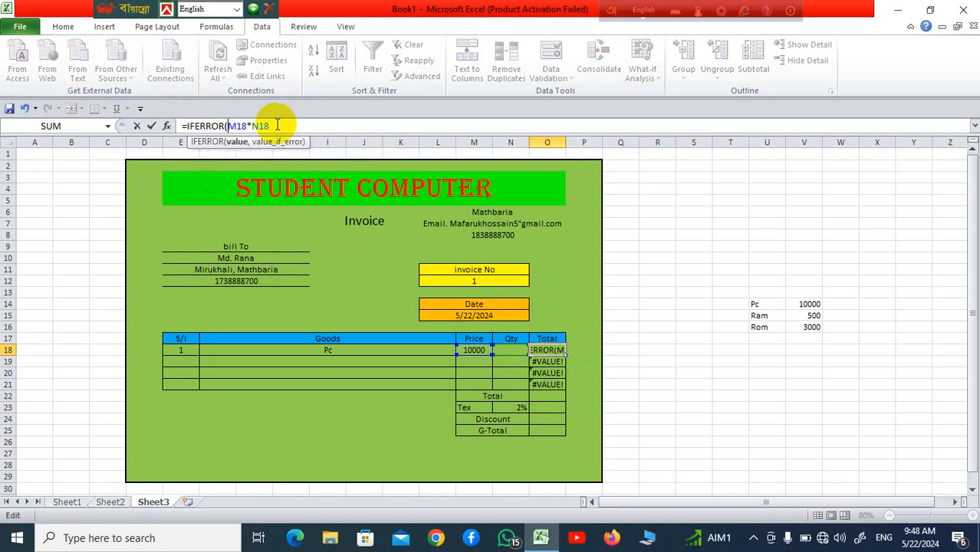
pyautogui.write(',')
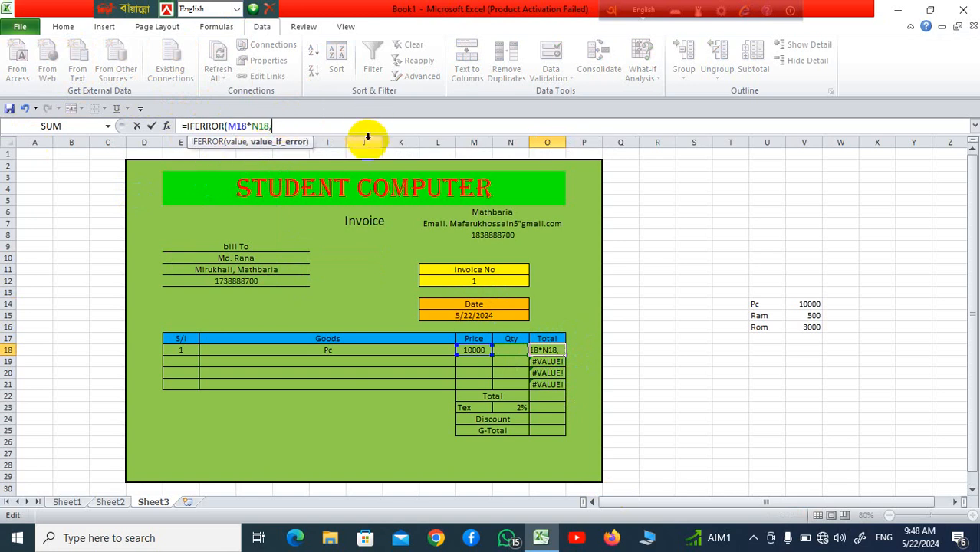
pyautogui.write('"")')
pyautogui.press('Return')
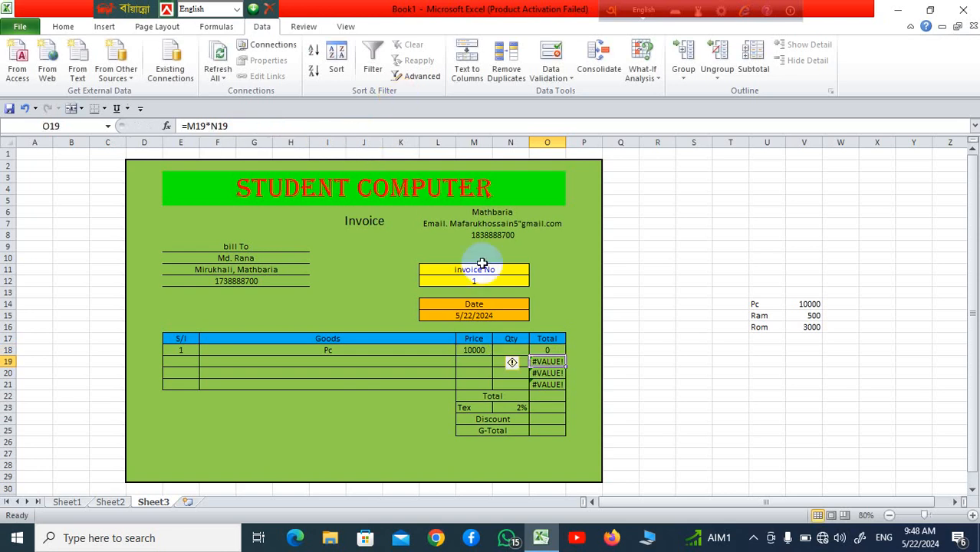
# Step: Fill the IFERROR total formula from O18 down through O21
pyautogui.click(647, 396)
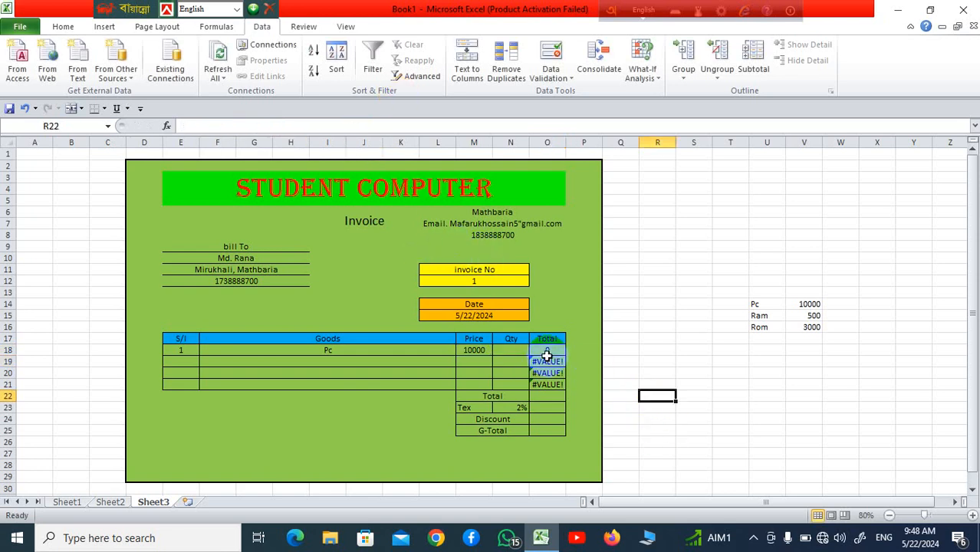
pyautogui.click(545, 353)
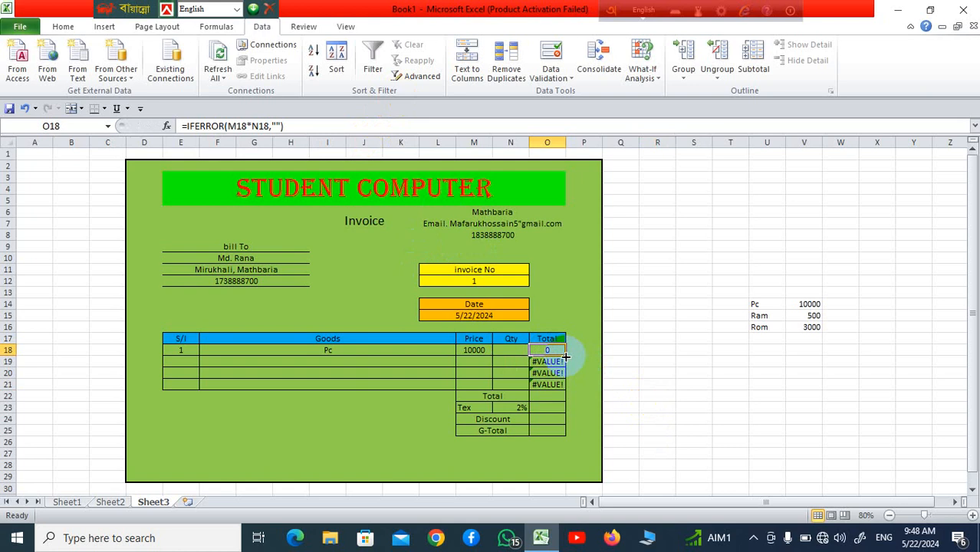
pyautogui.moveTo(565, 355); pyautogui.dragTo(573, 389)
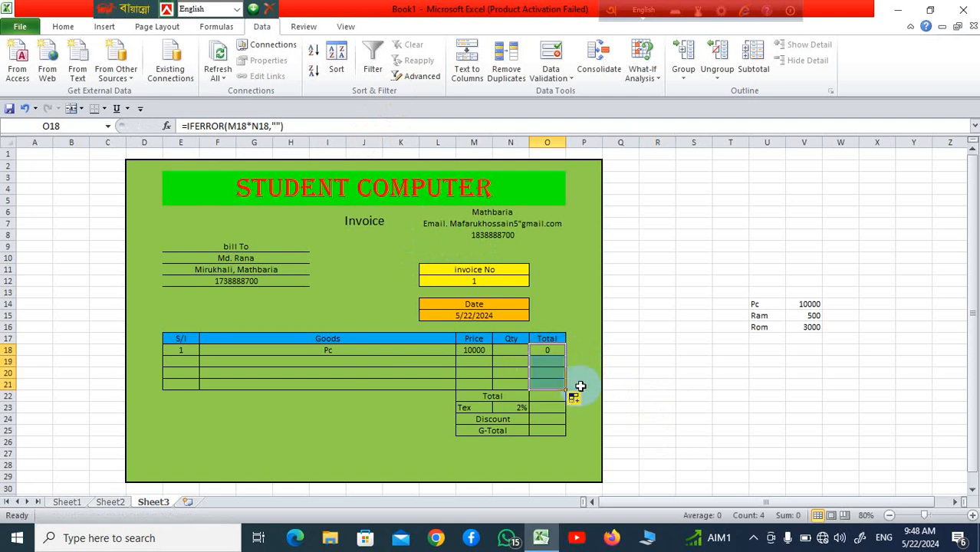
pyautogui.click(637, 419)
# Step: Enter =SUM(O18:O21) in Total cell O22
pyautogui.click(558, 396)
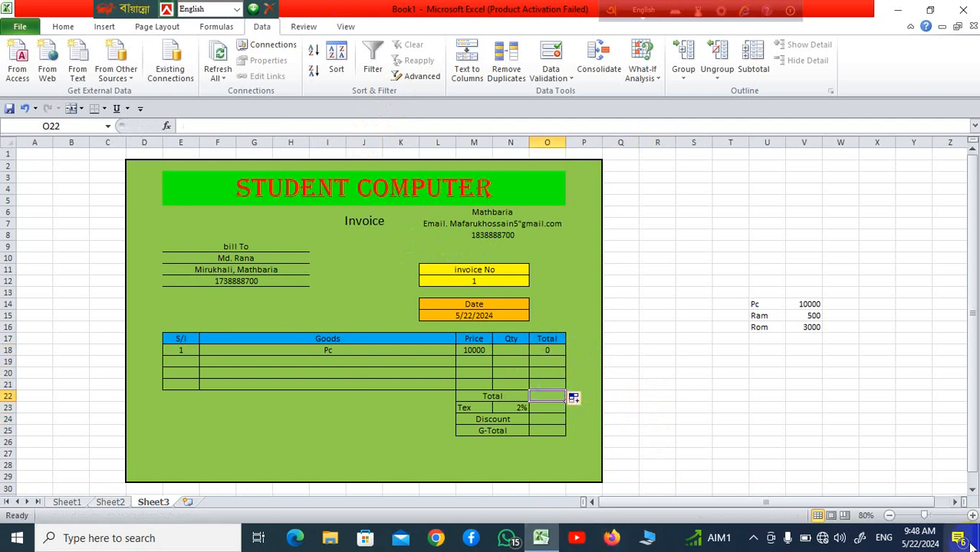
pyautogui.write('=')
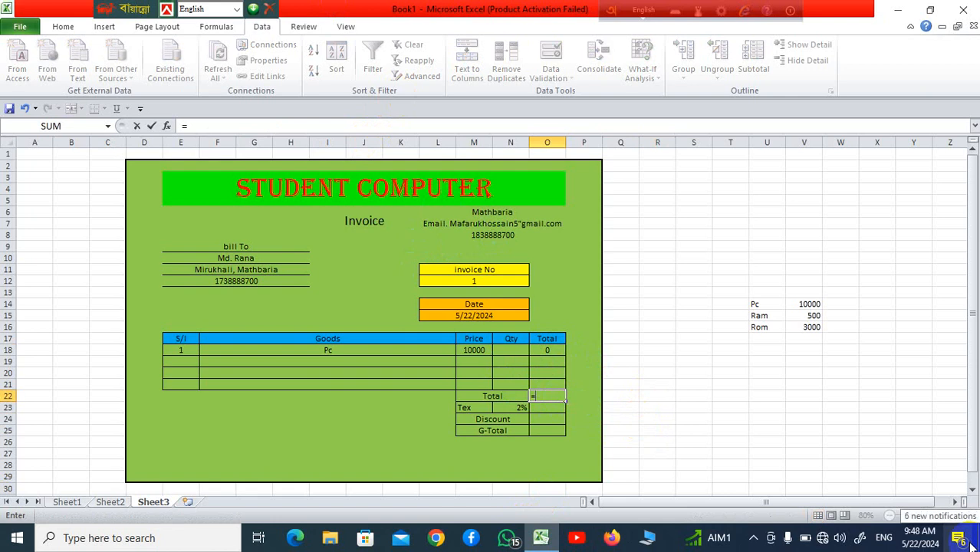
pyautogui.write('sum')
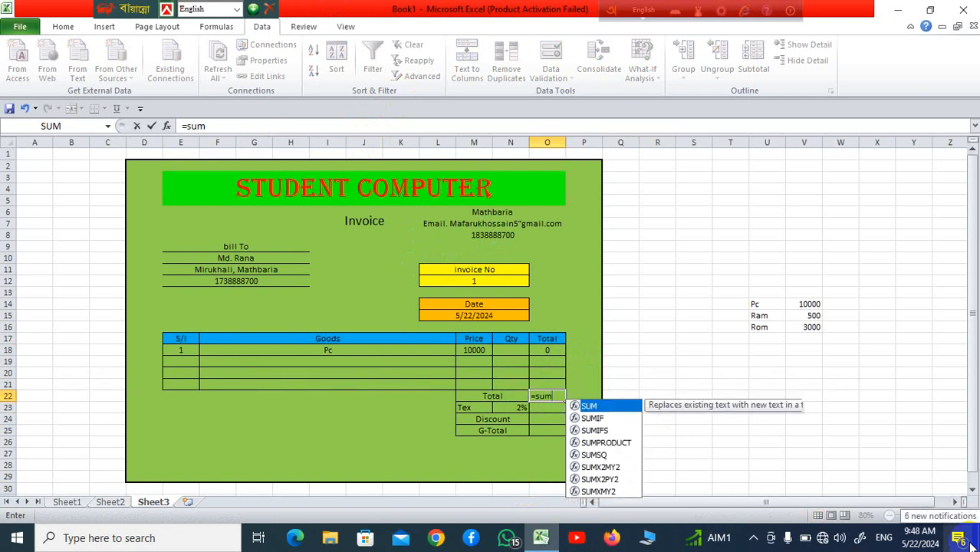
pyautogui.write('(')
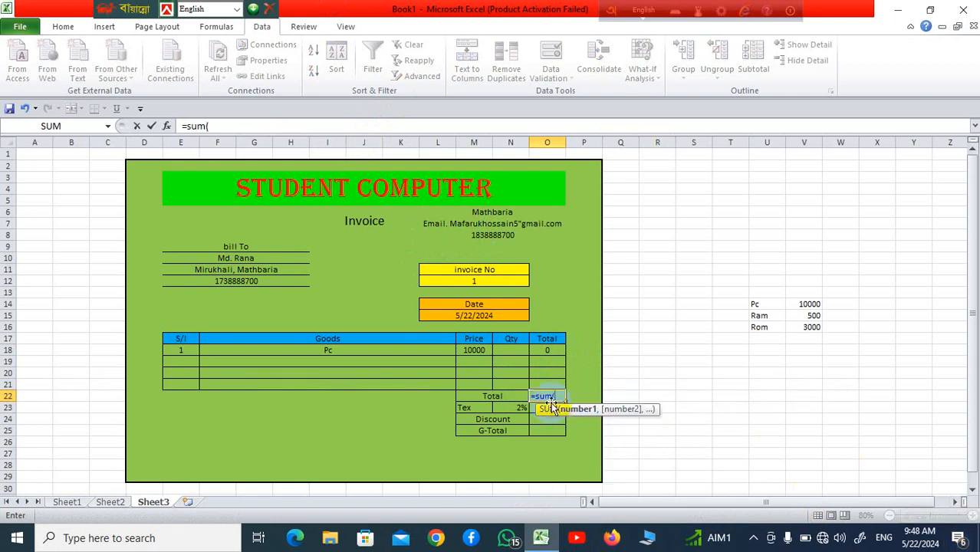
pyautogui.moveTo(546, 350); pyautogui.dragTo(546, 384)
pyautogui.write(')')
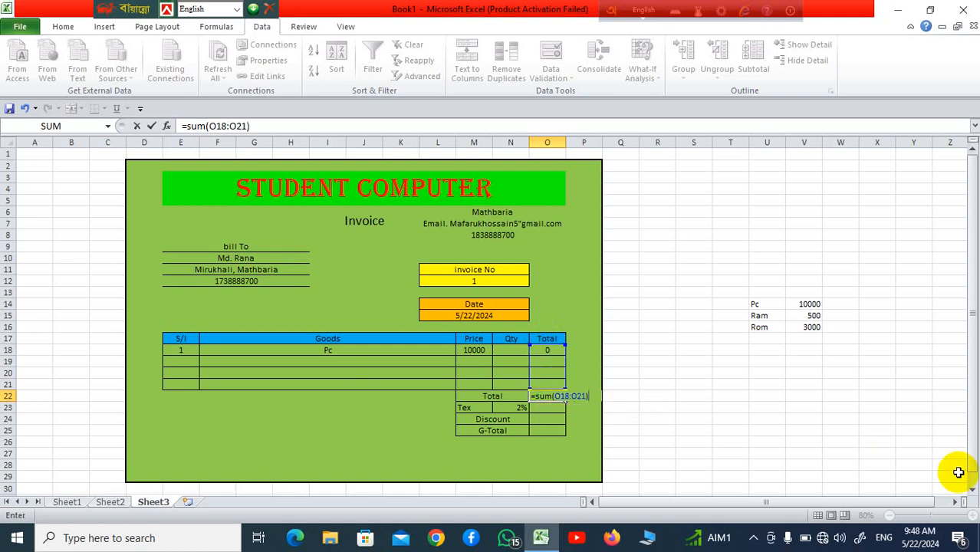
pyautogui.press('Return')
pyautogui.click(692, 396)
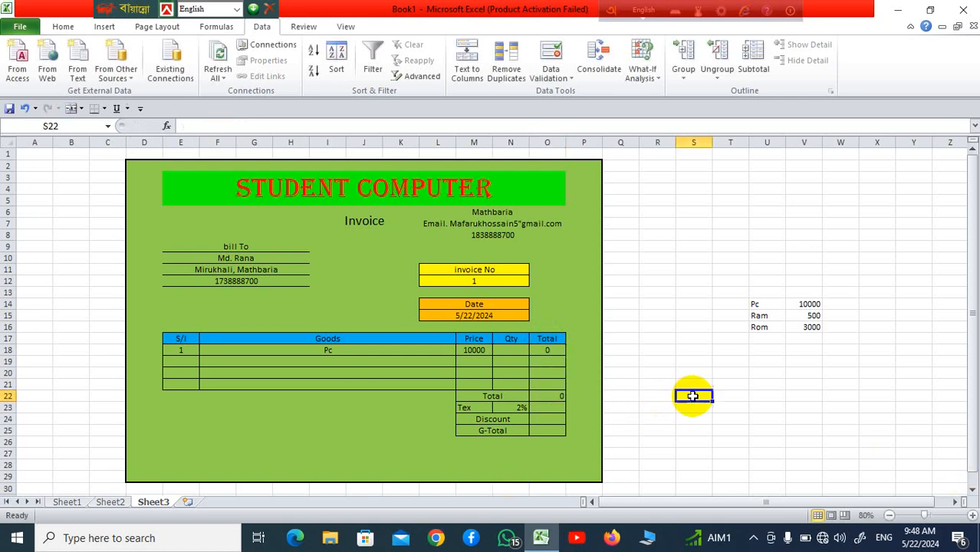
pyautogui.click(549, 405)
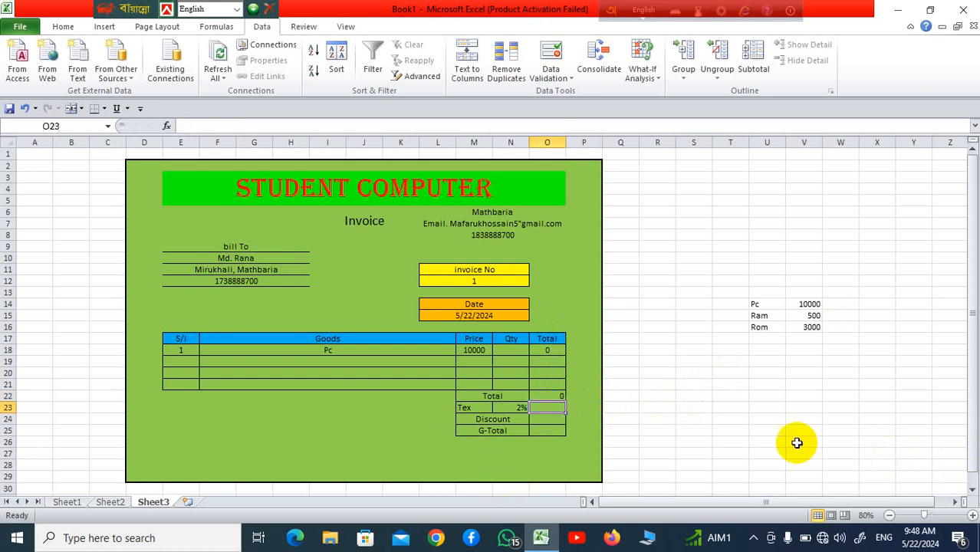
# Step: Set the Tex amount in O23 to =O22*2%
pyautogui.write('=')
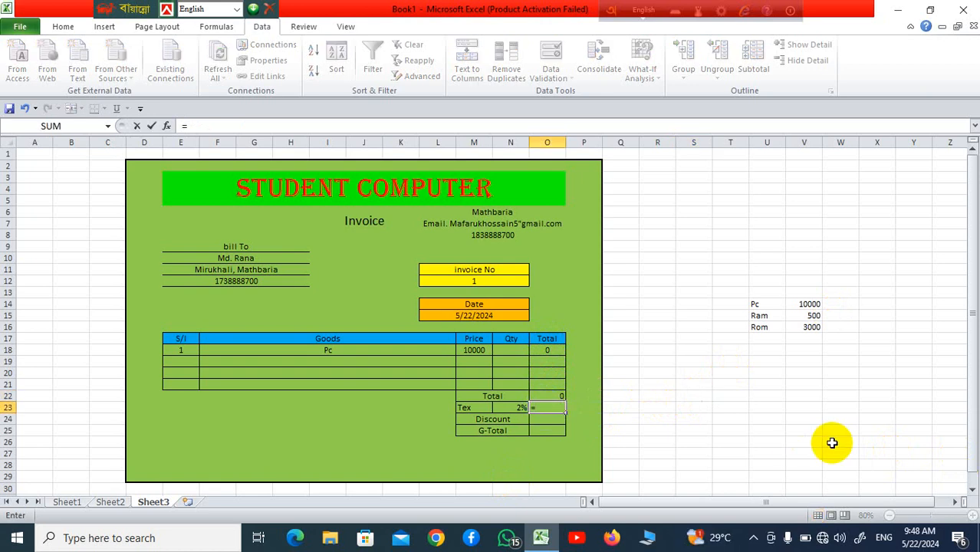
pyautogui.press('Escape')
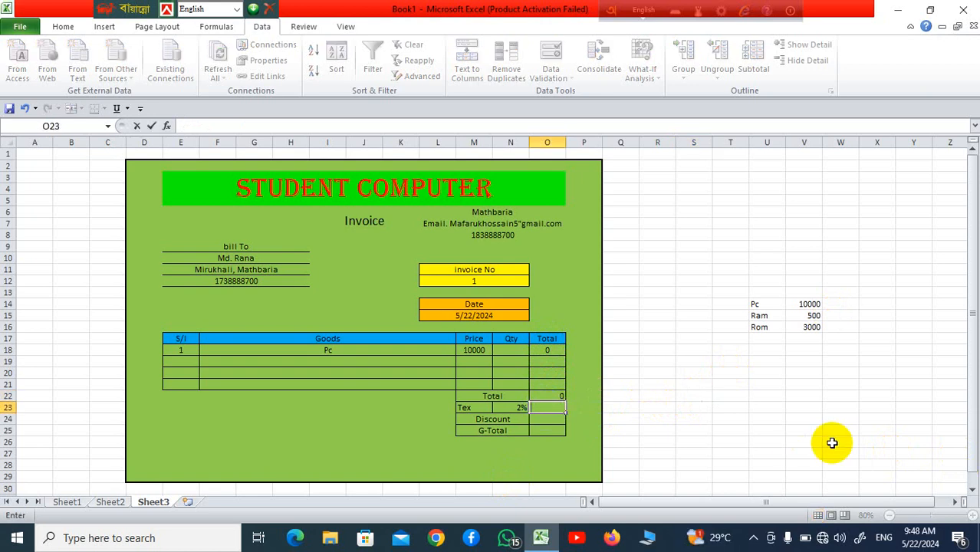
pyautogui.click(619, 430)
pyautogui.click(547, 407)
pyautogui.write('==')
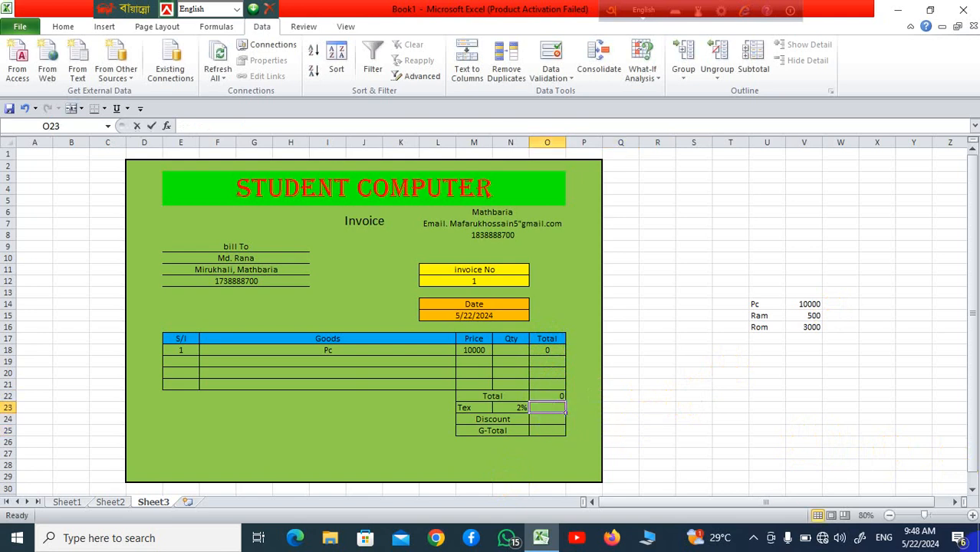
pyautogui.press('BackSpace')
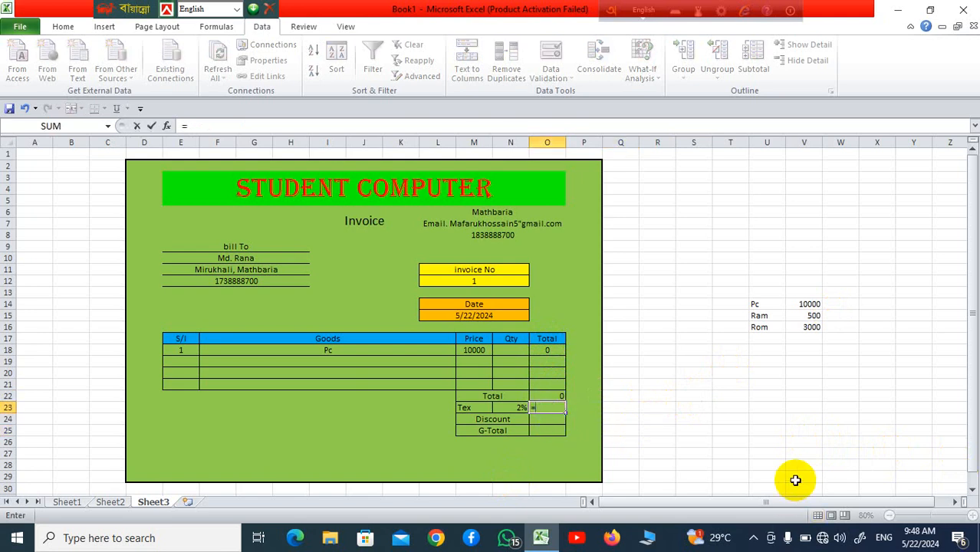
pyautogui.click(554, 396)
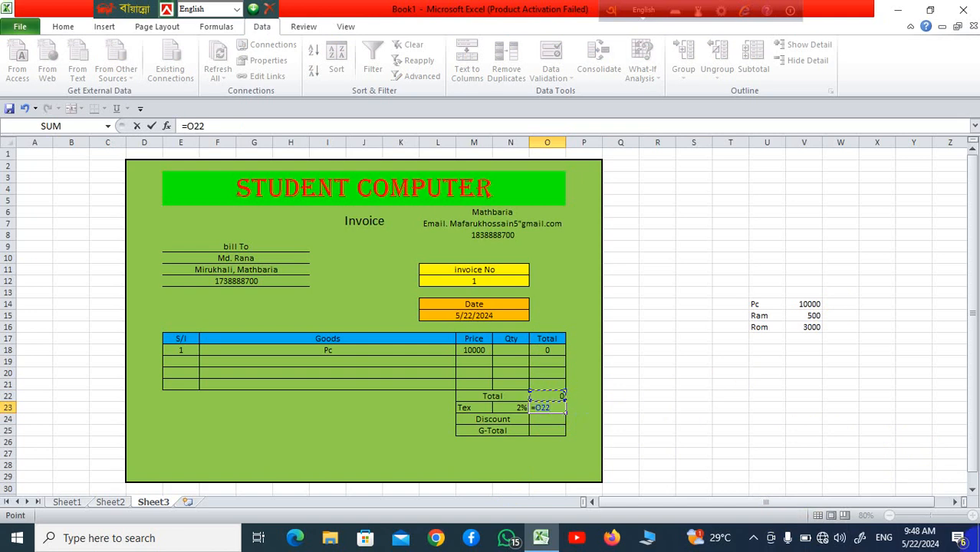
pyautogui.write('*2%')
pyautogui.press('Return')
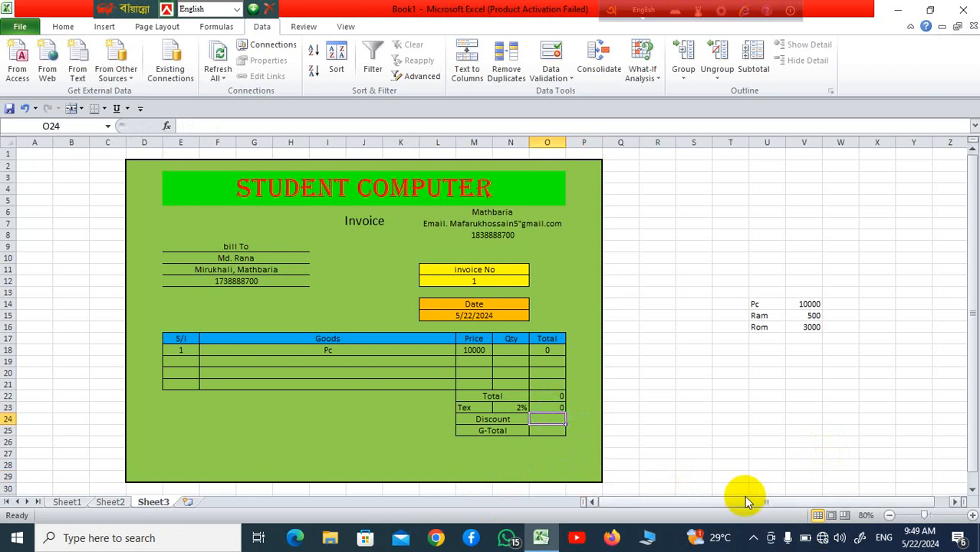
# Step: Set the Discount amount in O24 to =O22*30%
pyautogui.write('=')
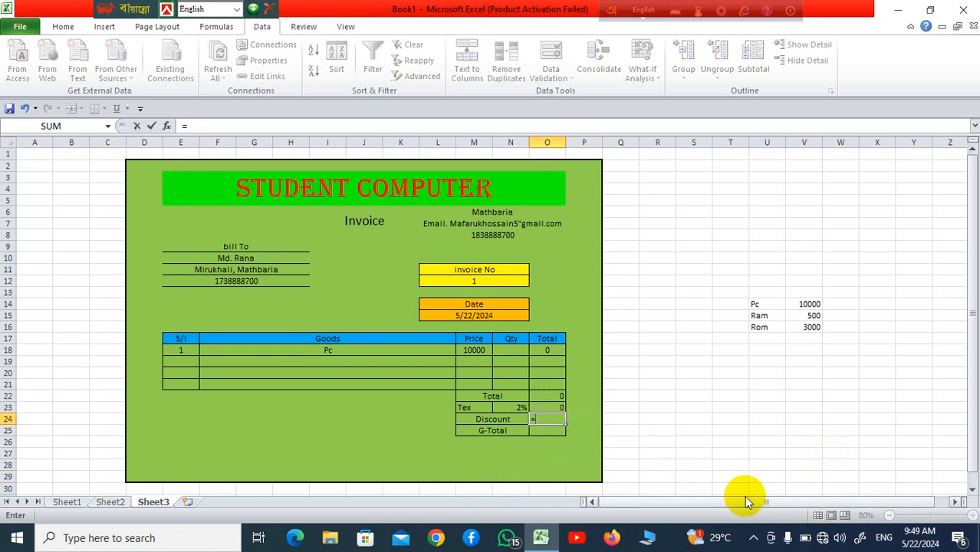
pyautogui.click(554, 395)
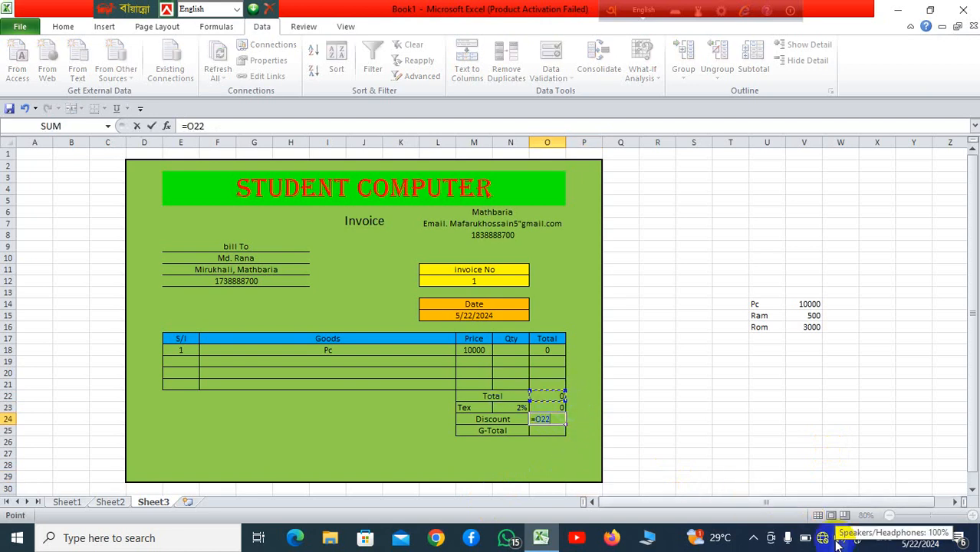
pyautogui.write('*30%')
pyautogui.press('Return')
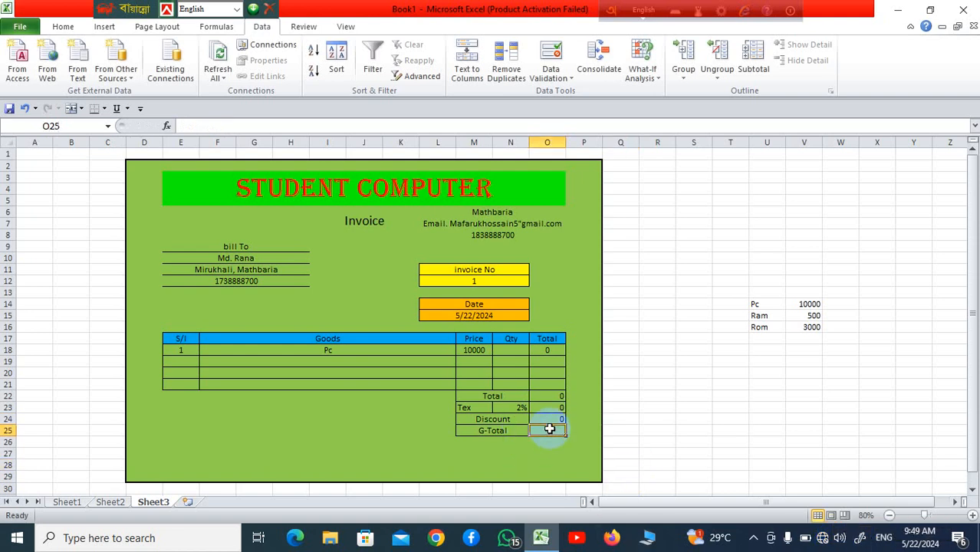
# Step: Enter the G-Total formula O22 + O23 − O24 in O25 and select price list U14:V16
pyautogui.write('=')
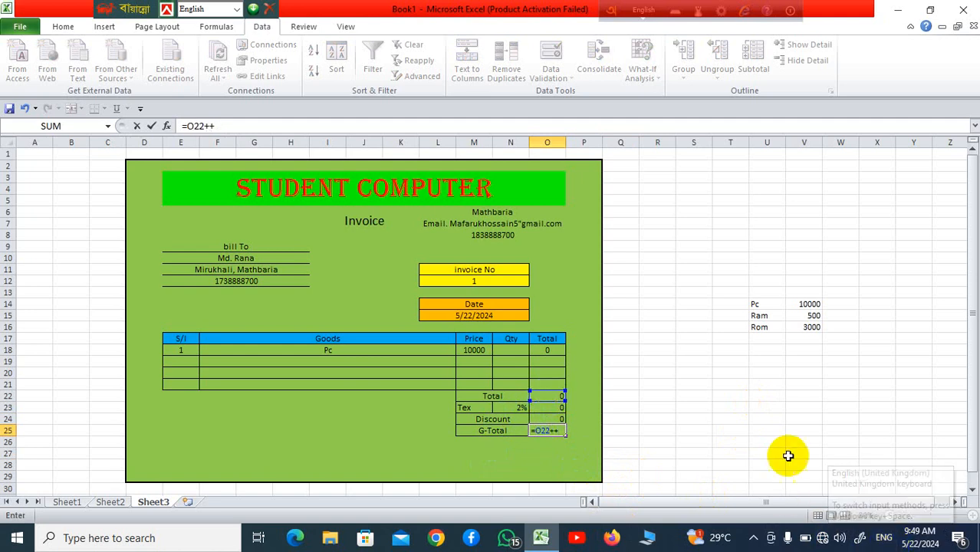
pyautogui.click(546, 408)
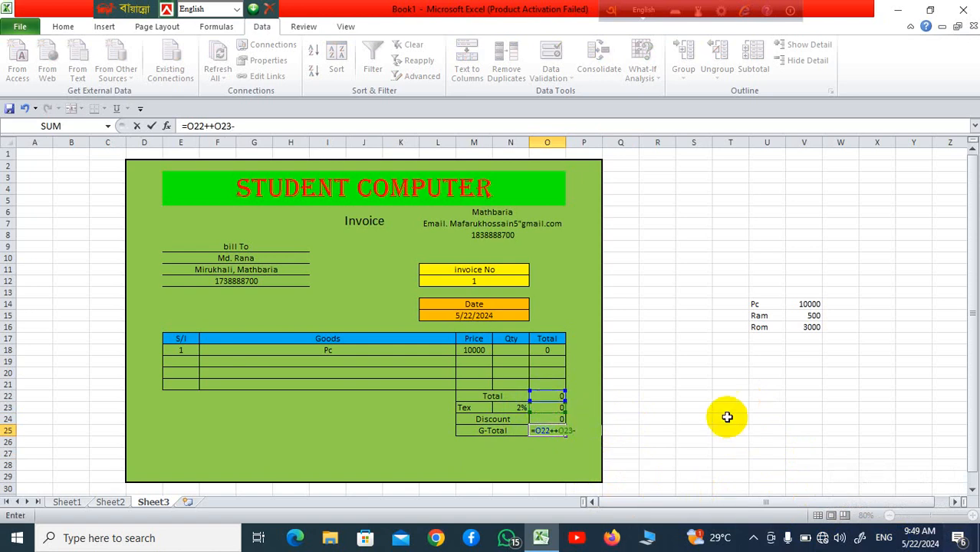
pyautogui.click(549, 418)
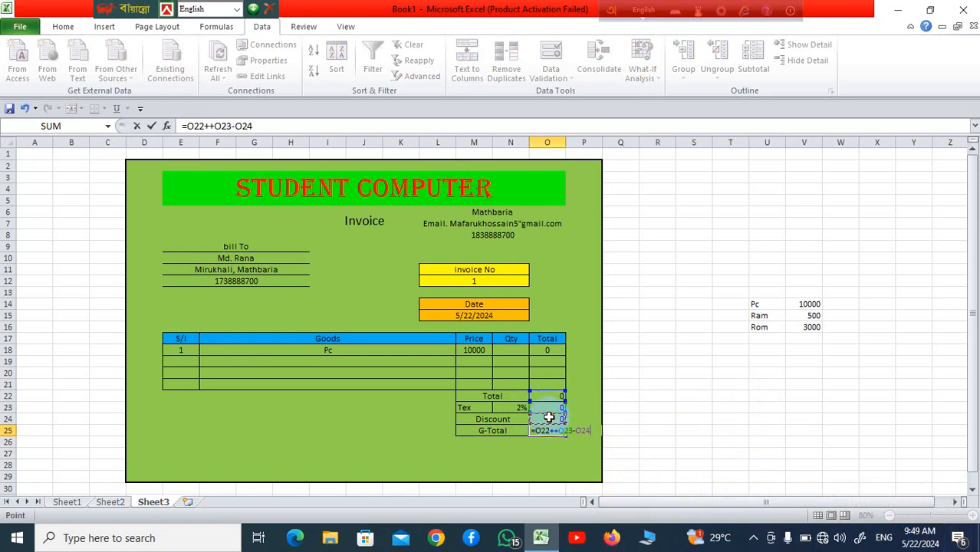
pyautogui.press('Return')
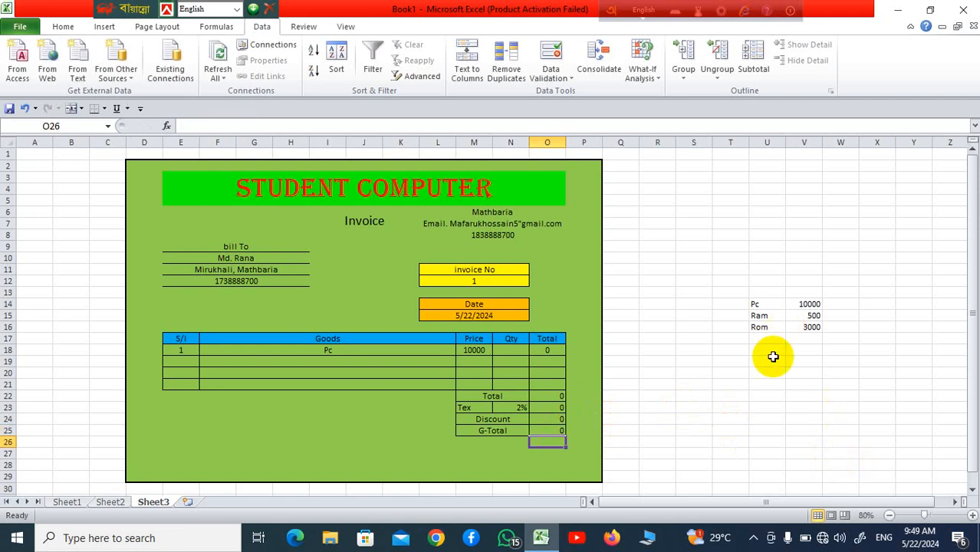
pyautogui.click(733, 406)
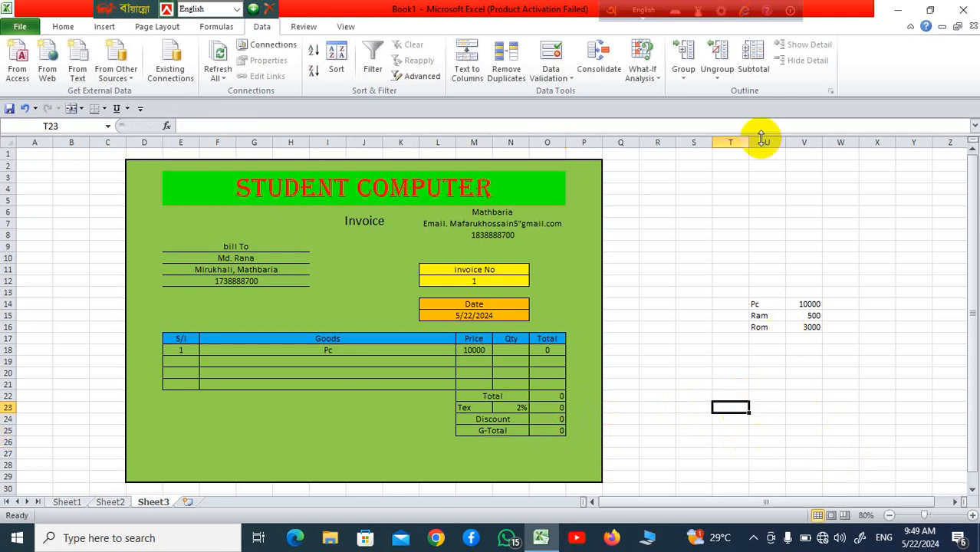
pyautogui.moveTo(766, 303); pyautogui.dragTo(806, 326)
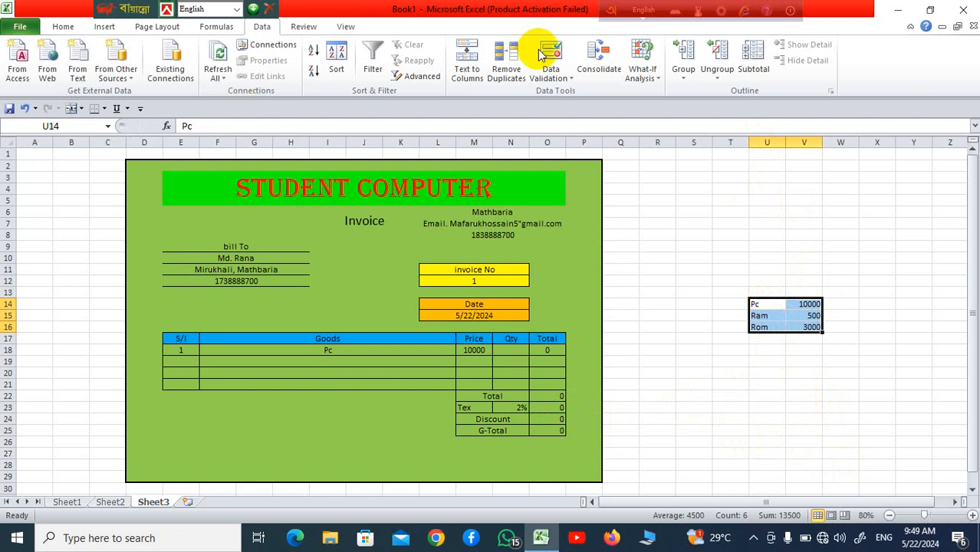
# Step: Set the Pc, Ram, Rom price list's font colour to White
pyautogui.click(64, 26)
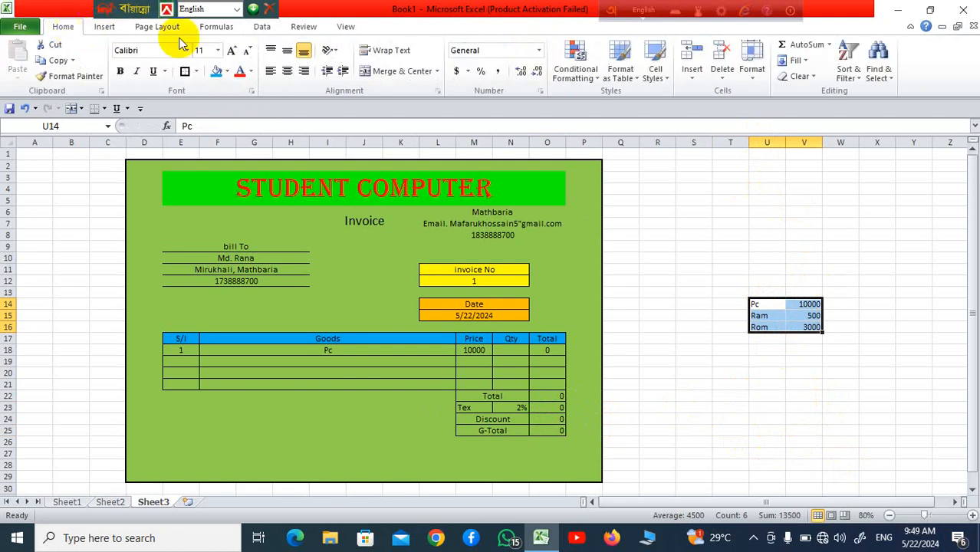
pyautogui.click(251, 71)
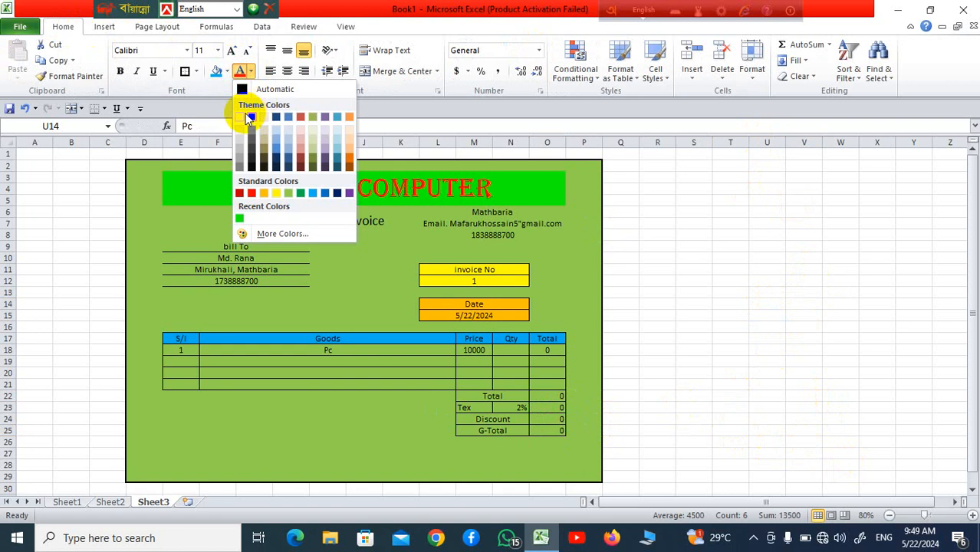
pyautogui.click(239, 116)
pyautogui.click(767, 373)
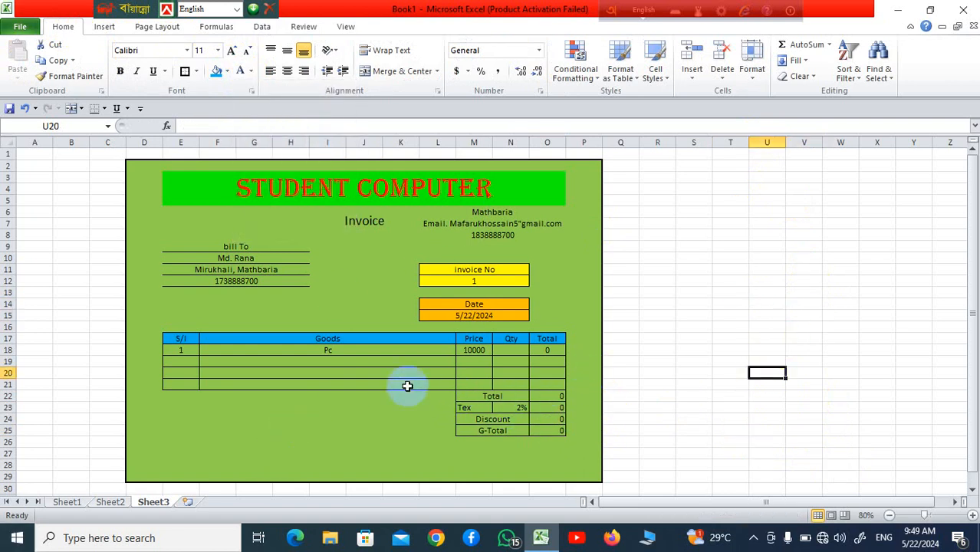
# Step: Choose Ram in F18 and enter quantity 3, giving Total 1500 and G-Total 1080
pyautogui.click(372, 350)
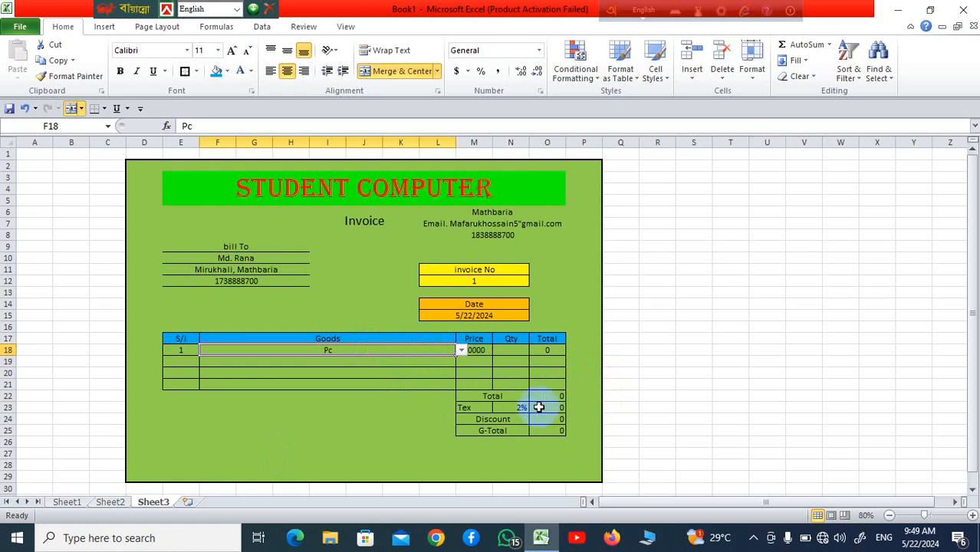
pyautogui.click(461, 349)
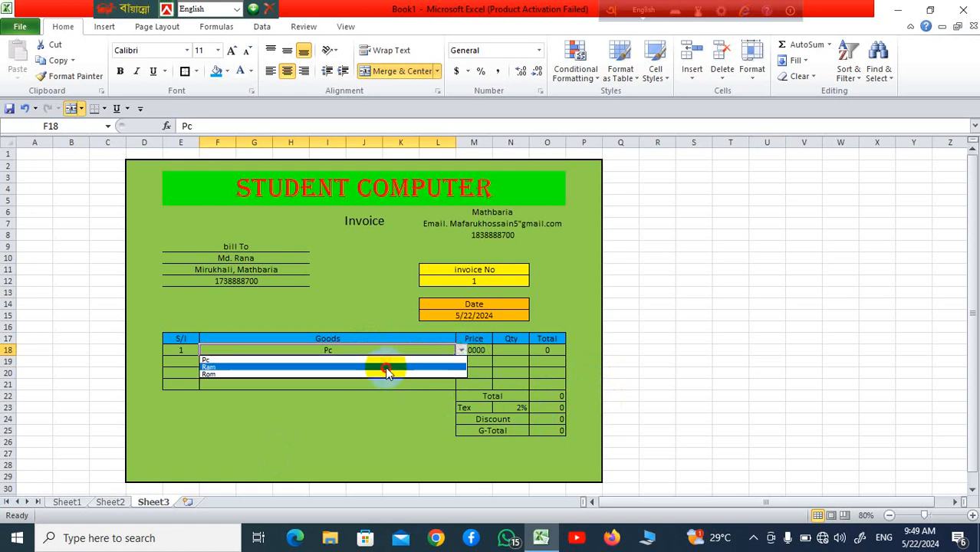
pyautogui.click(385, 370)
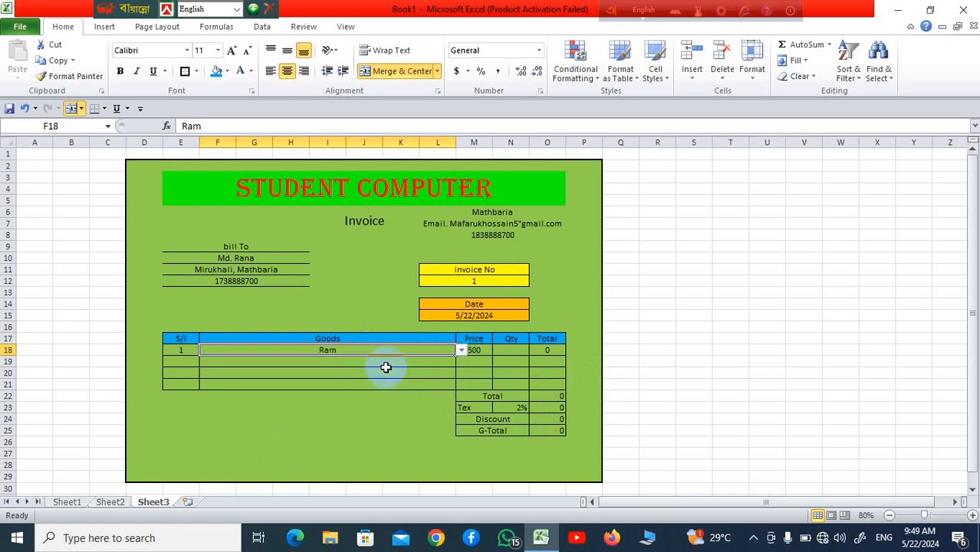
pyautogui.click(522, 387)
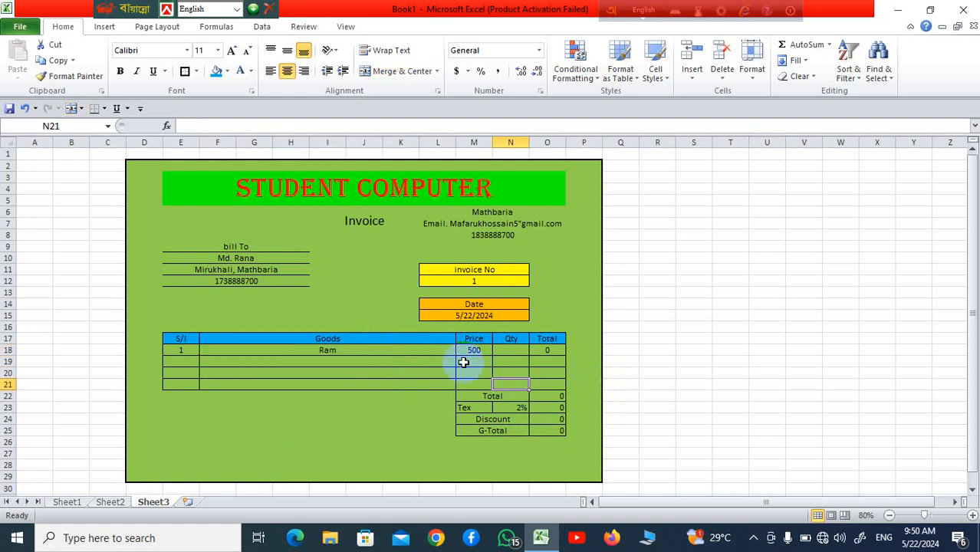
pyautogui.click(509, 350)
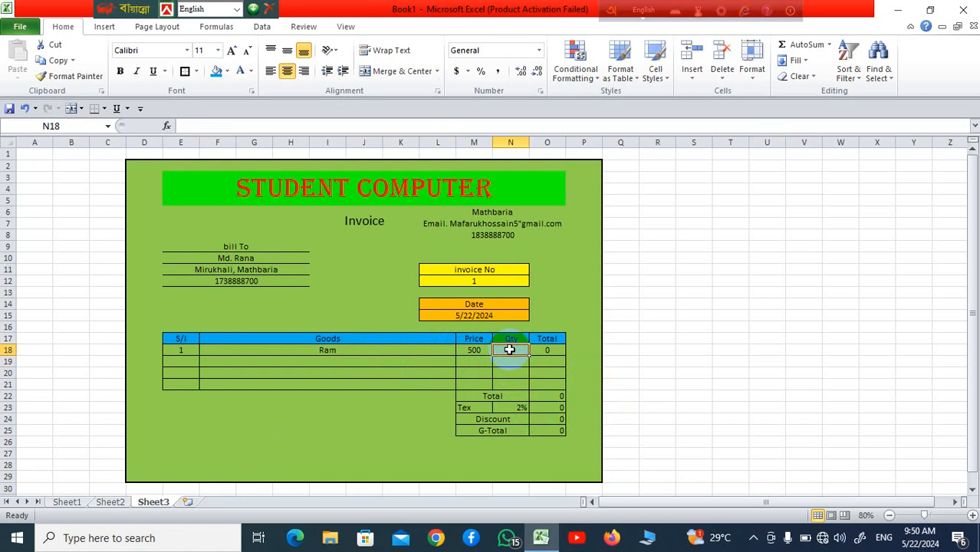
pyautogui.write('3')
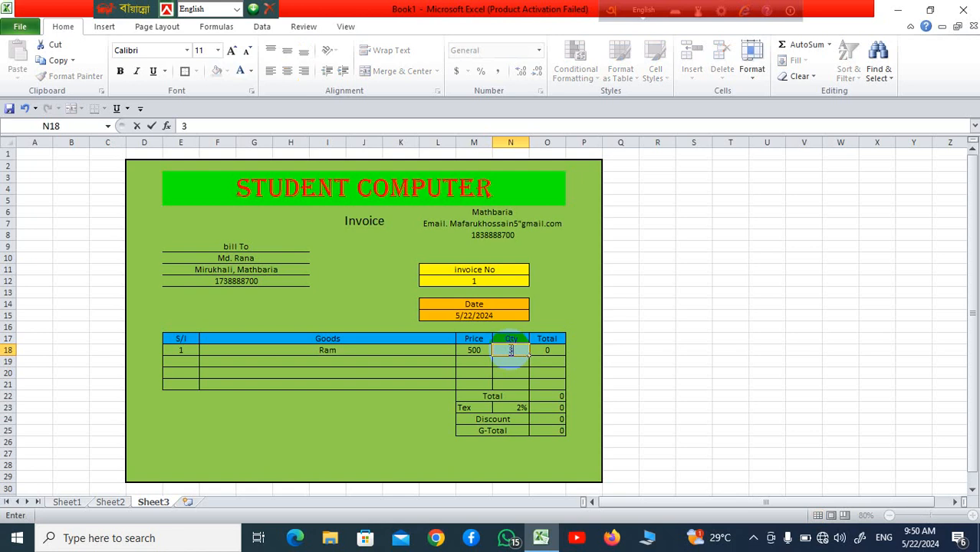
pyautogui.click(721, 395)
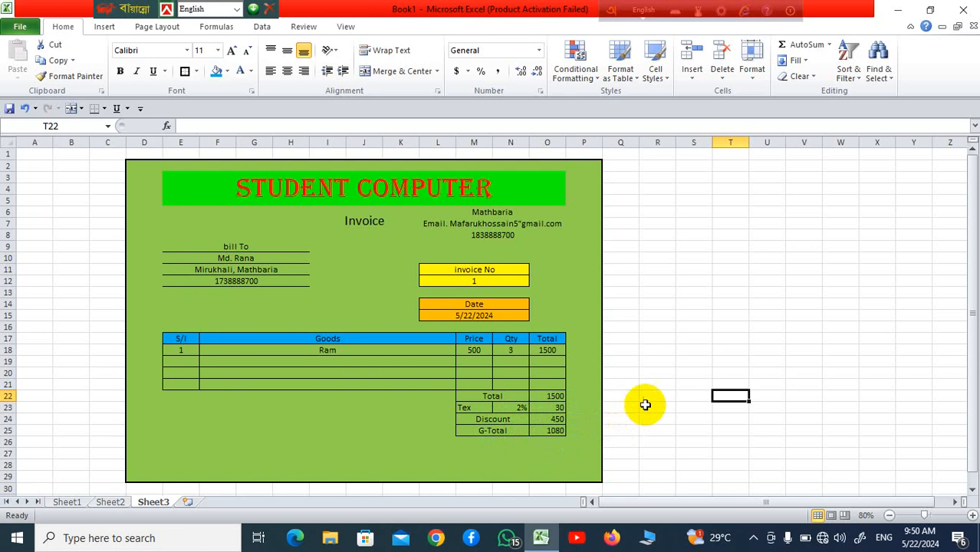
pyautogui.click(641, 408)
# Step: Pick goods for row 19 and refill the price lookup formula from M18 down to M21
pyautogui.click(351, 365)
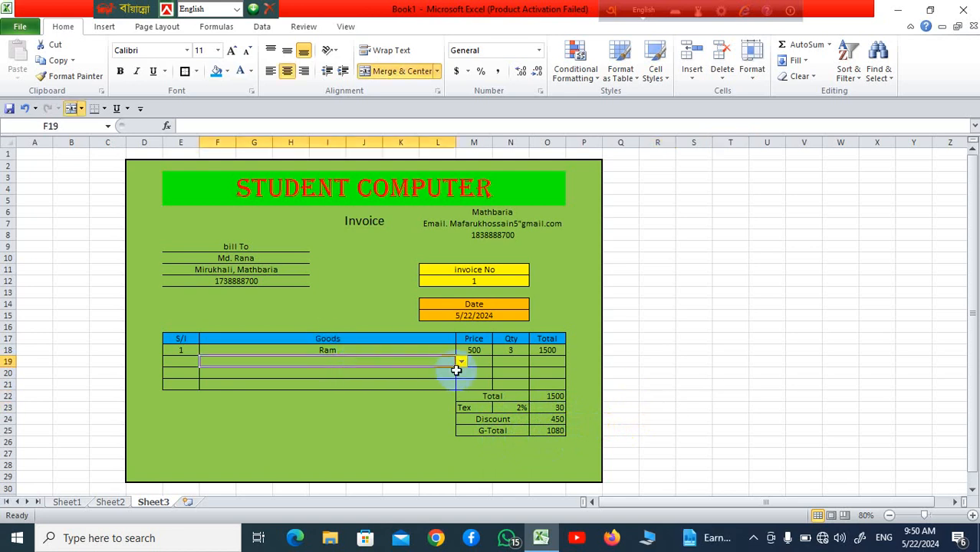
pyautogui.click(460, 362)
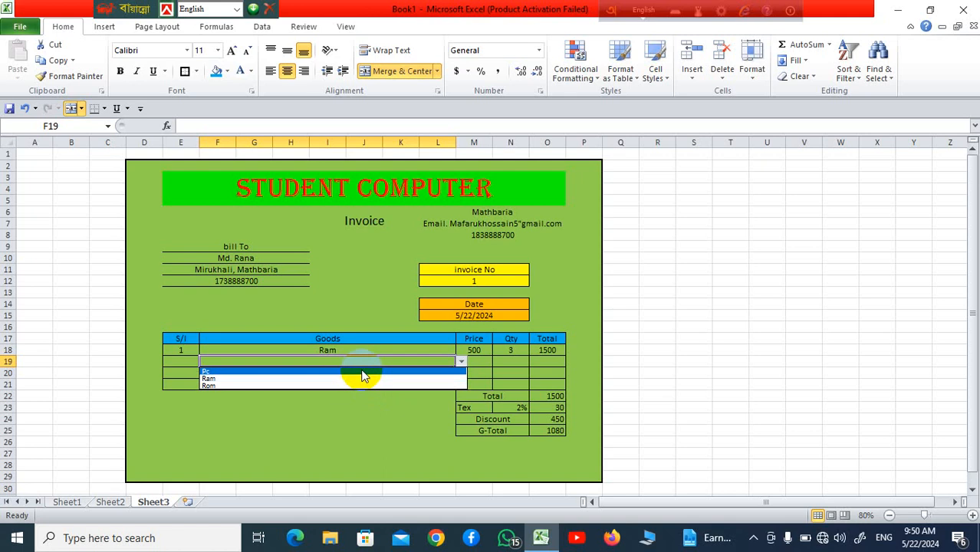
pyautogui.click(360, 370)
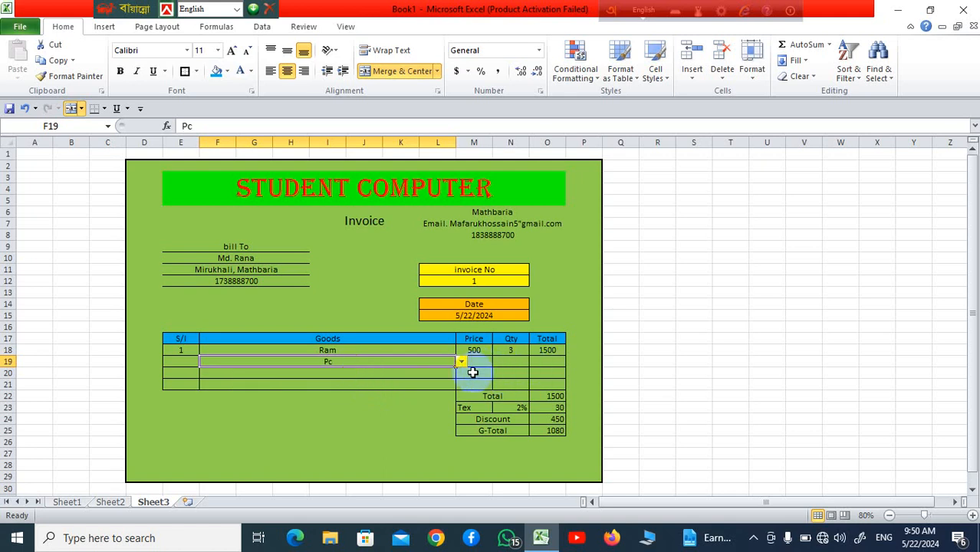
pyautogui.click(485, 351)
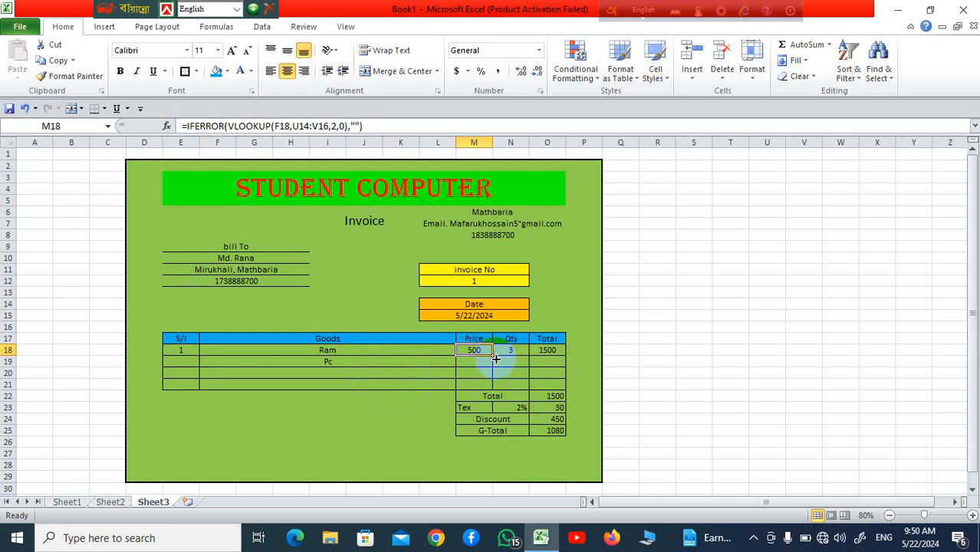
pyautogui.moveTo(493, 355); pyautogui.dragTo(498, 387)
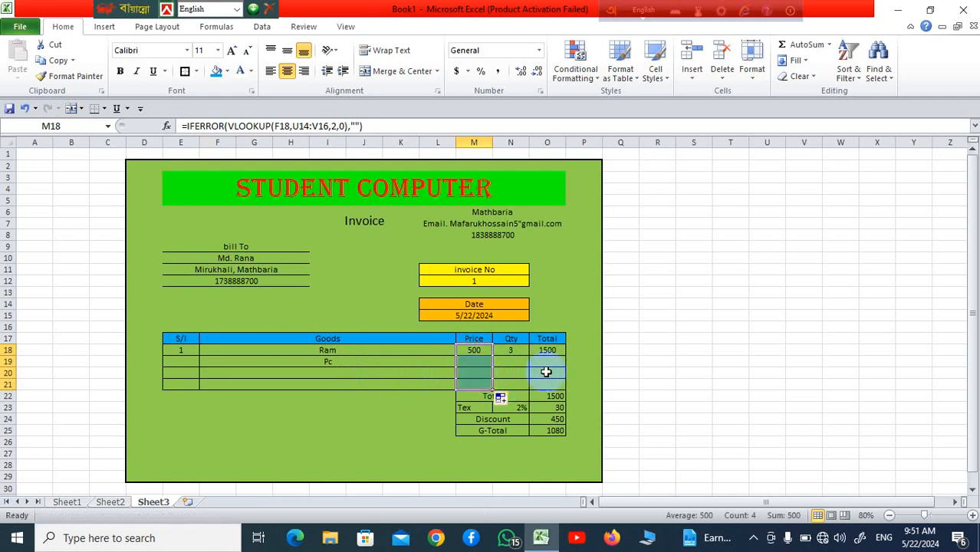
# Step: Set row 19's goods to Ram so its 500 price appears
pyautogui.click(404, 365)
pyautogui.click(461, 361)
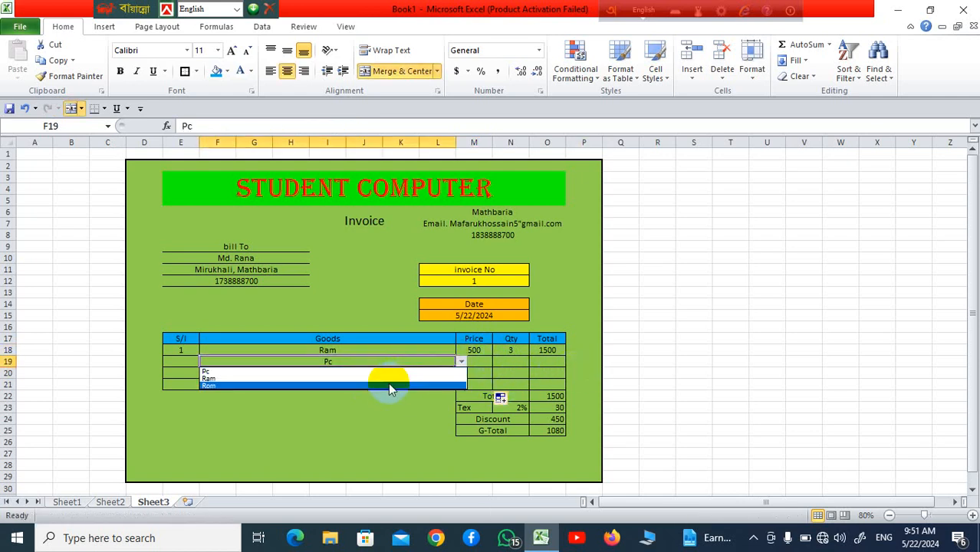
pyautogui.click(389, 378)
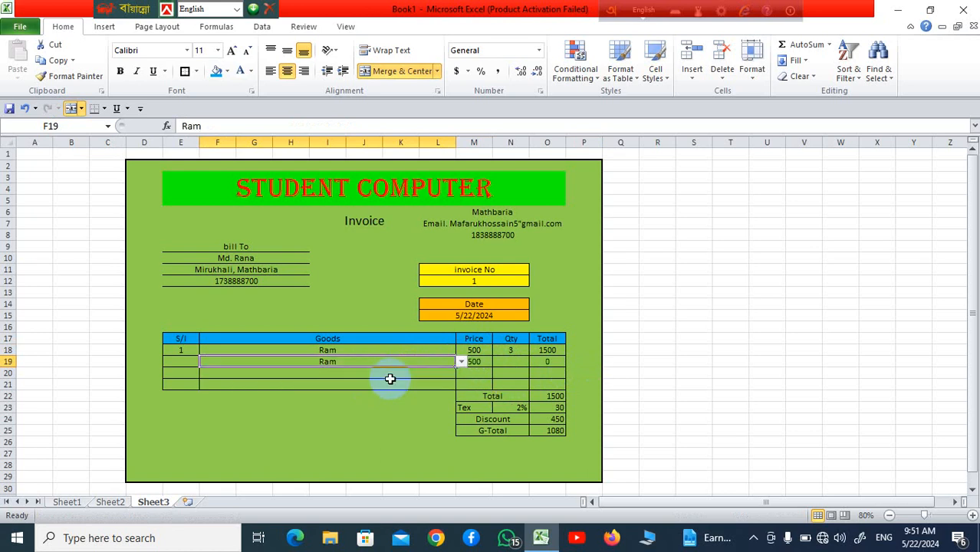
pyautogui.click(461, 362)
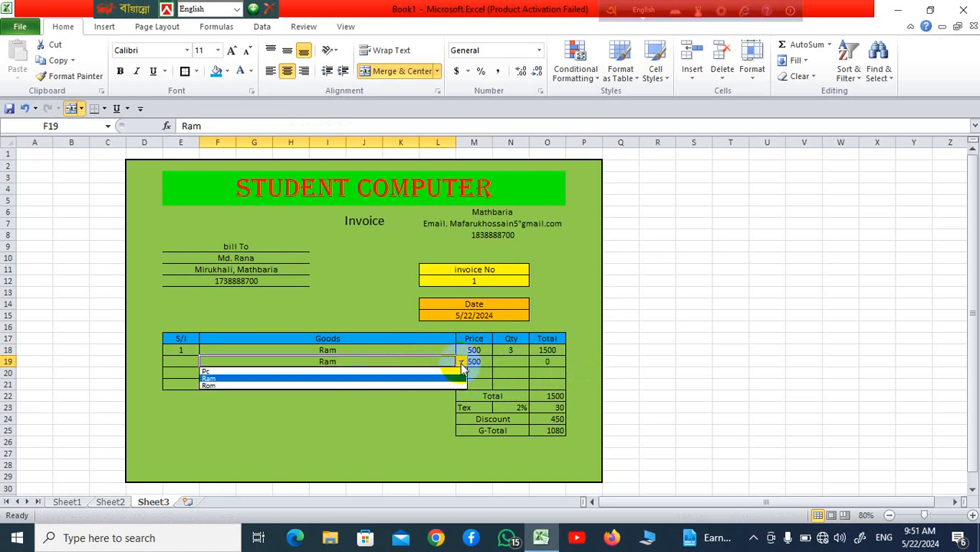
pyautogui.click(404, 371)
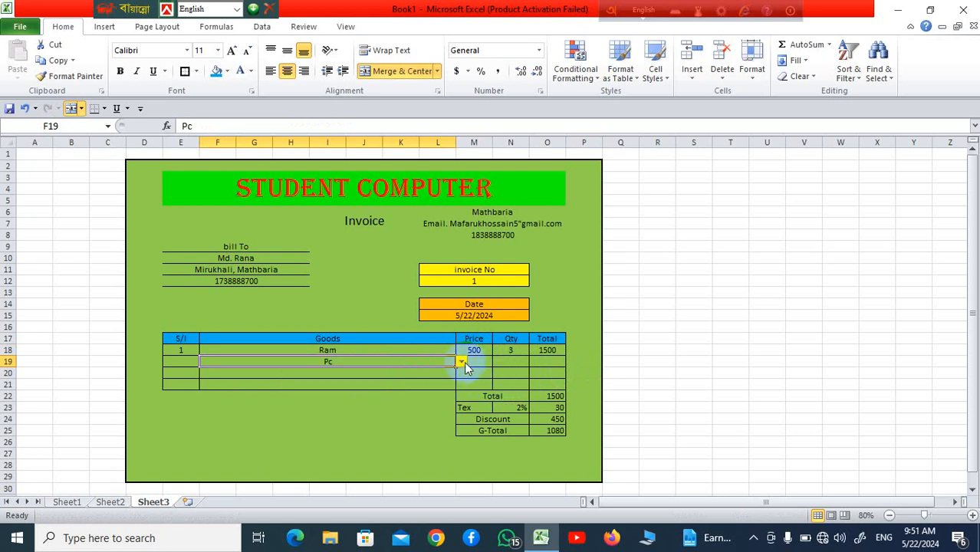
pyautogui.click(461, 361)
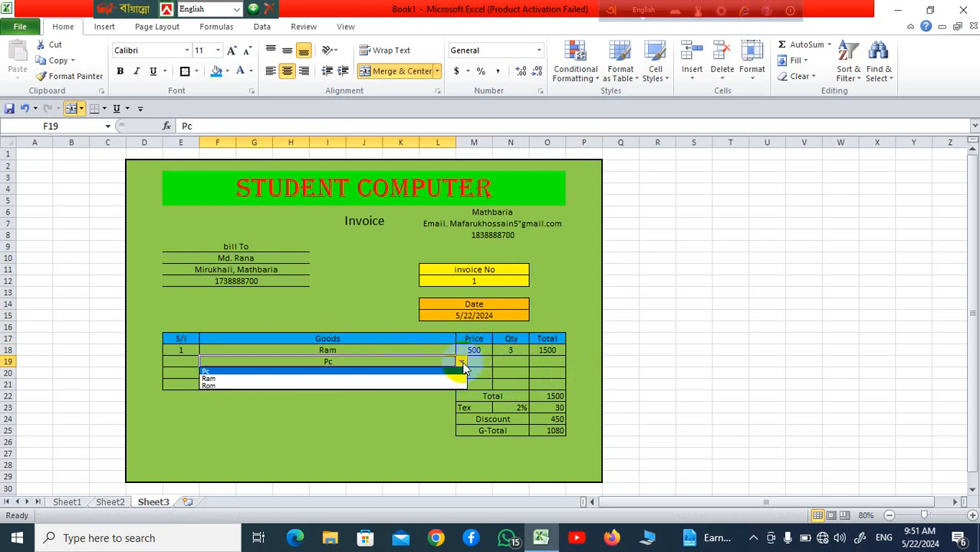
pyautogui.click(412, 380)
pyautogui.click(622, 373)
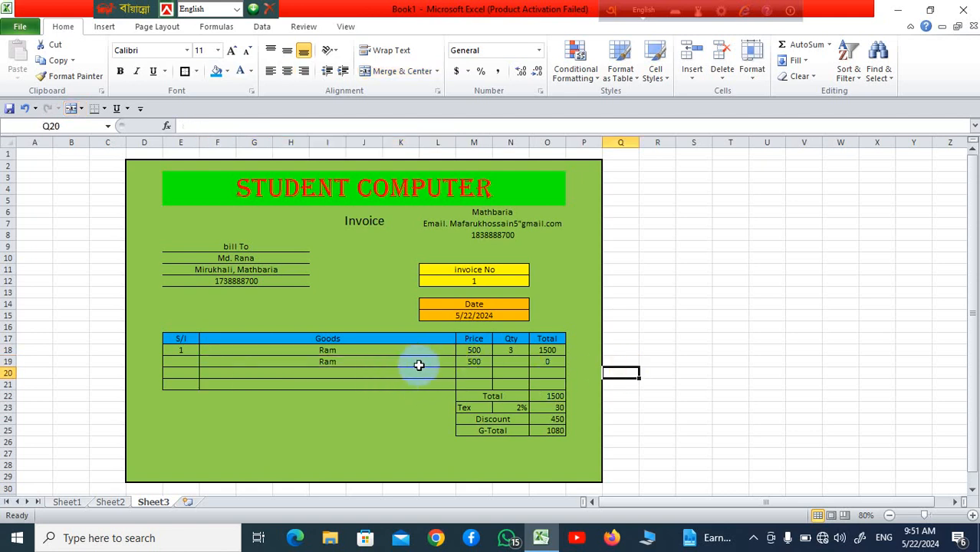
# Step: Enter quantity 5 in N19, bringing Total to 4000 and G-Total to 2880
pyautogui.click(474, 363)
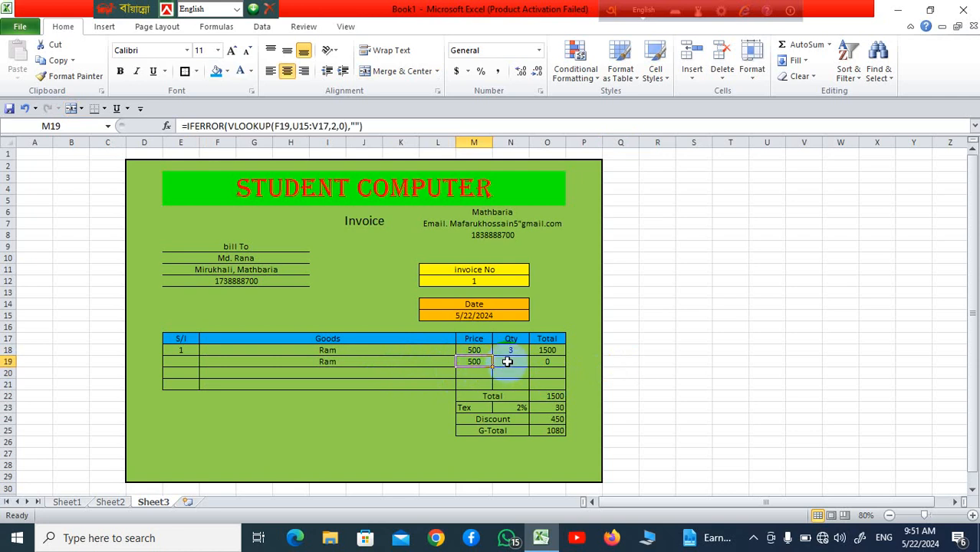
pyautogui.click(508, 361)
pyautogui.write('5')
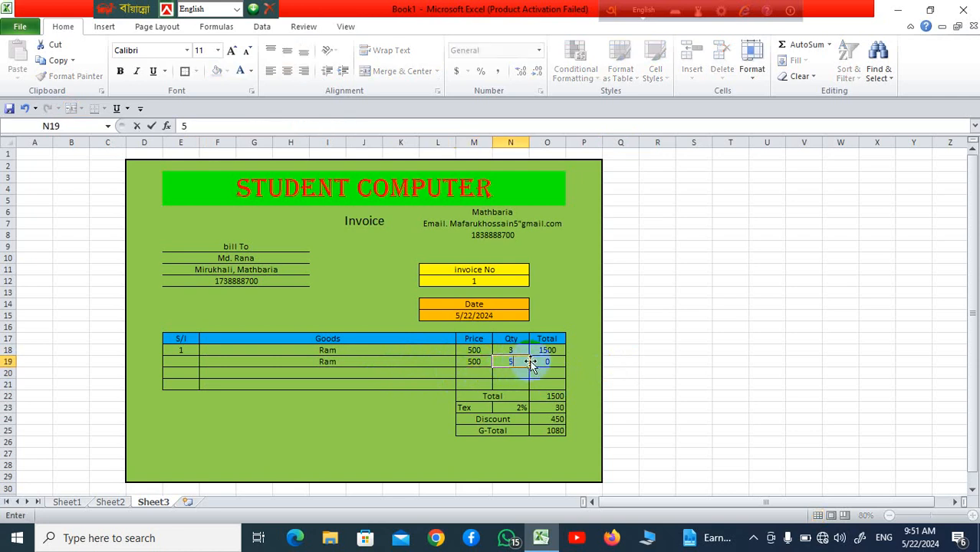
pyautogui.click(657, 373)
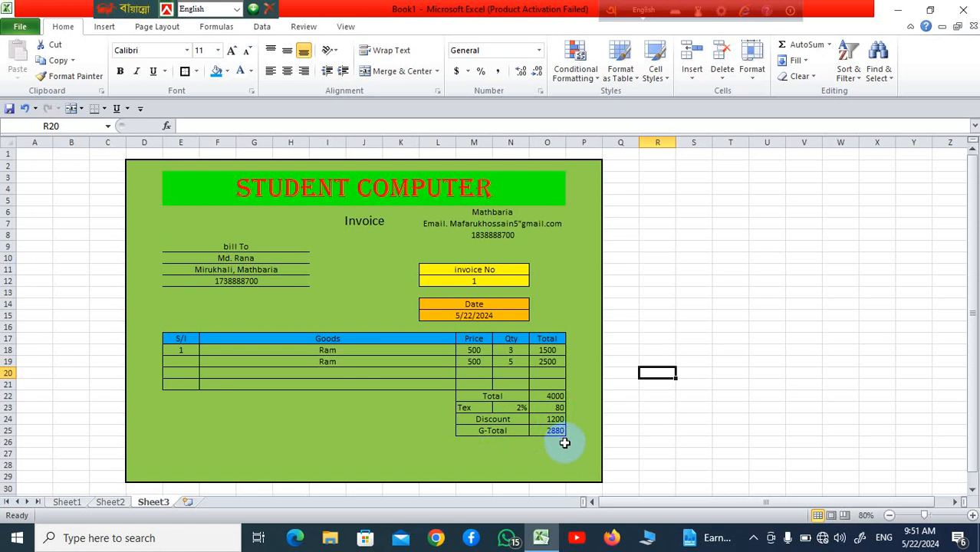
pyautogui.click(669, 406)
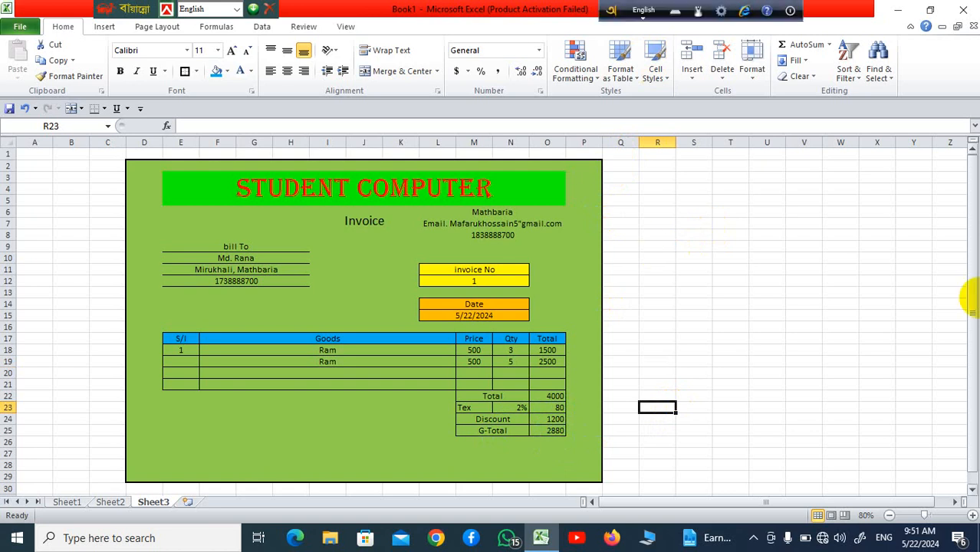
# Step: Search 's' from the Start menu and launch Snipping Tool from the results
pyautogui.click(19, 543)
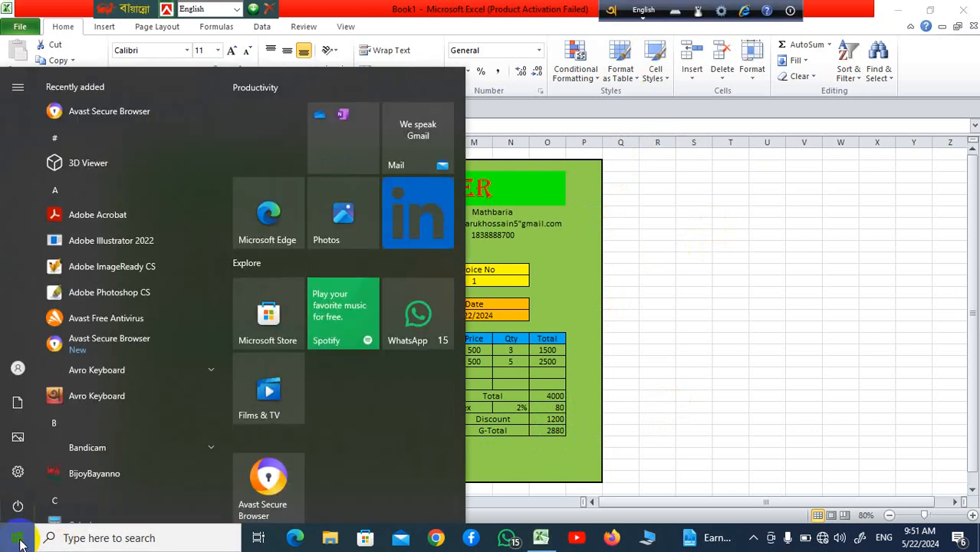
pyautogui.click(121, 538)
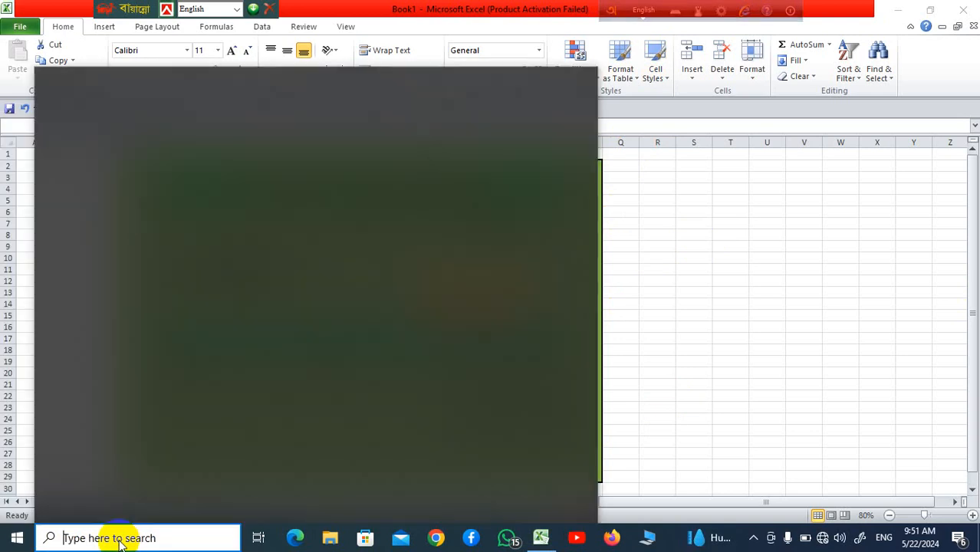
pyautogui.write('s')
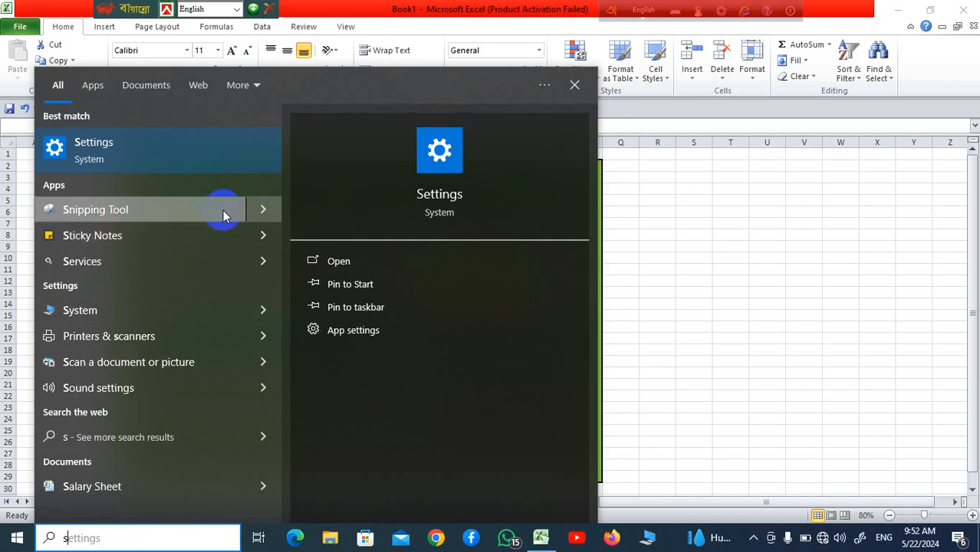
pyautogui.click(574, 84)
pyautogui.click(19, 534)
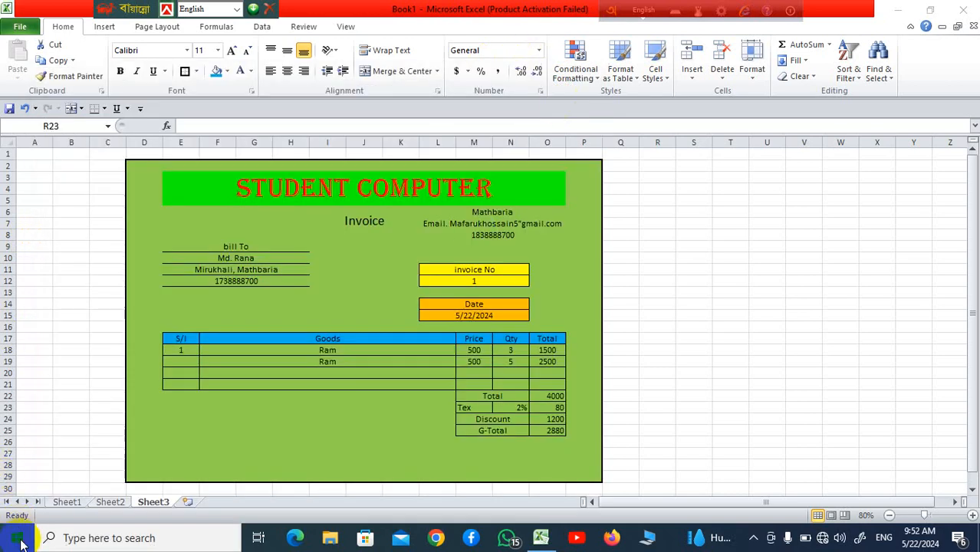
pyautogui.click(100, 537)
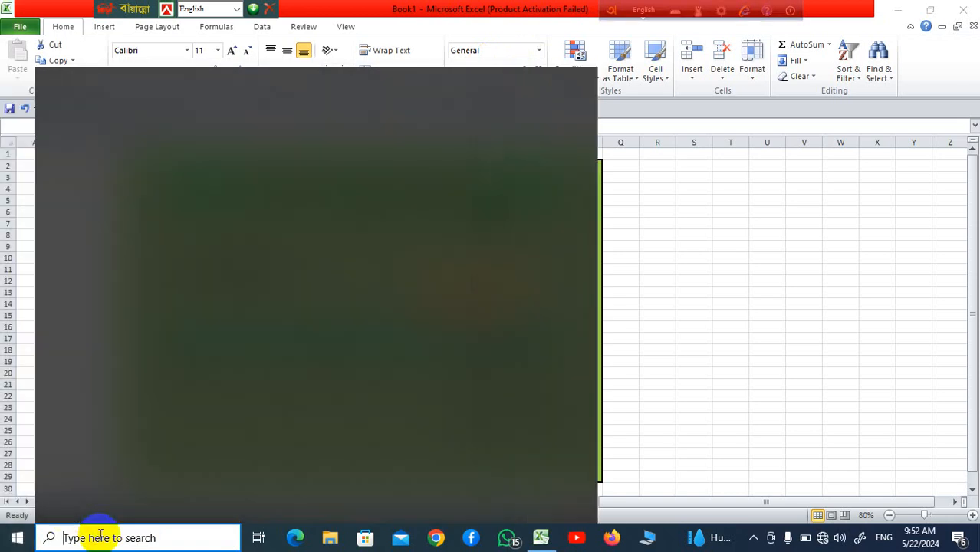
pyautogui.write('s')
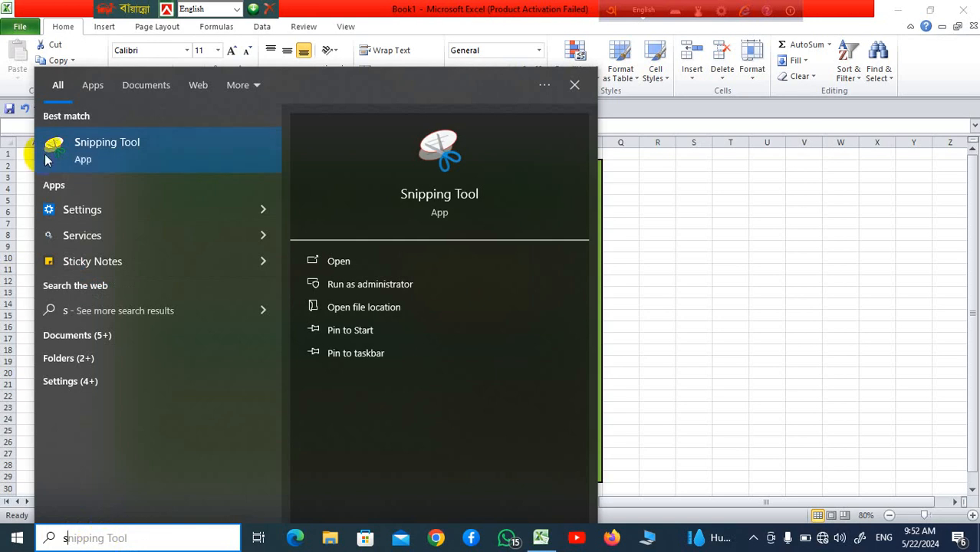
pyautogui.click(102, 147)
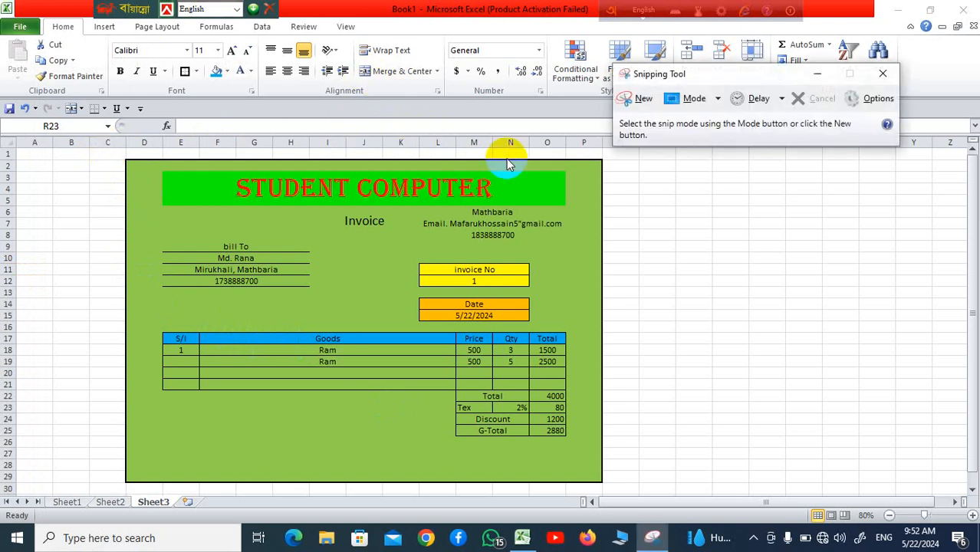
# Step: Snip the whole green invoice and save it as the JPEG 'Class-24' on the Desktop
pyautogui.click(647, 101)
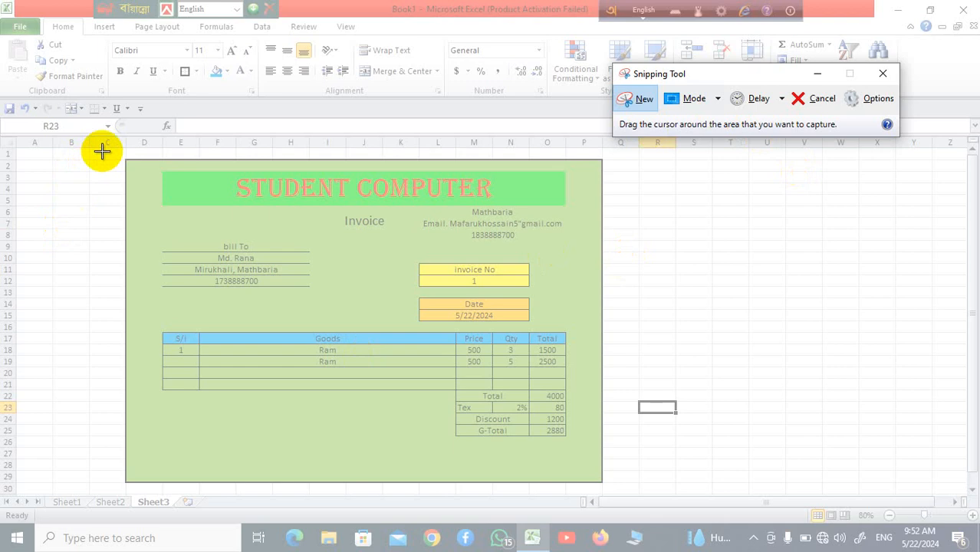
pyautogui.moveTo(98, 150); pyautogui.dragTo(628, 488)
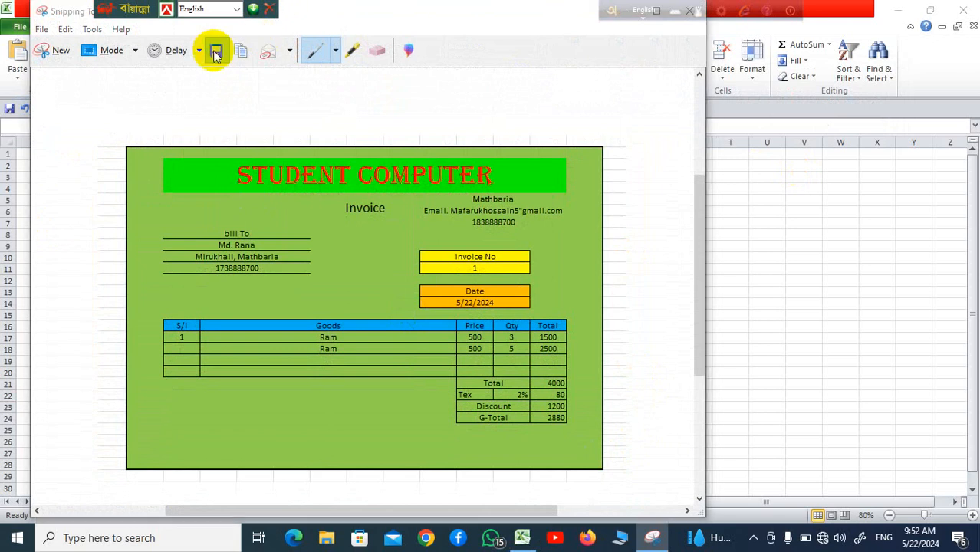
pyautogui.click(214, 50)
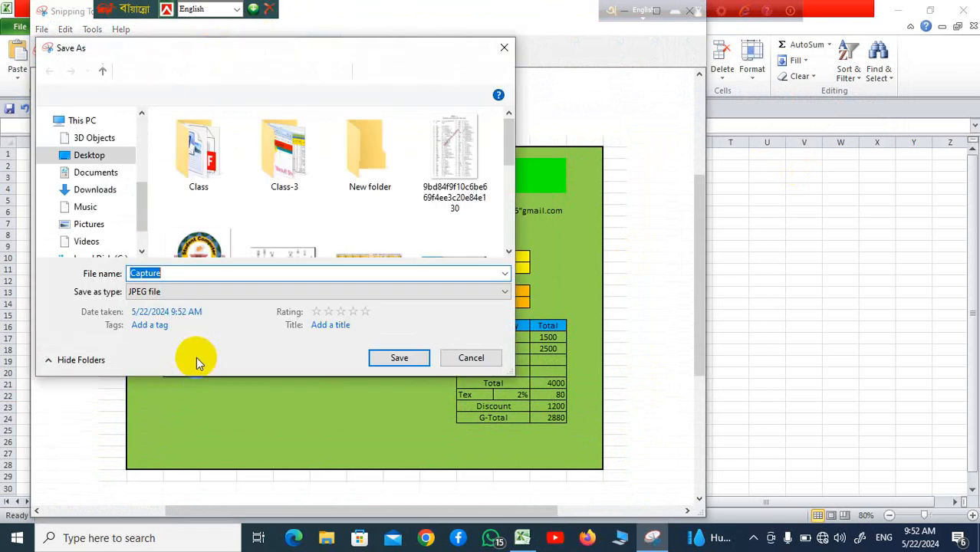
pyautogui.write('Class')
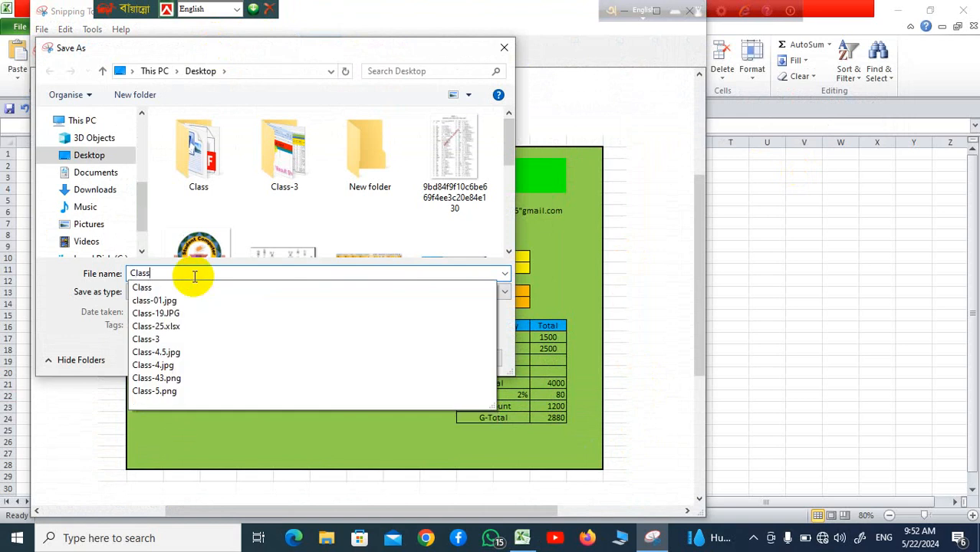
pyautogui.write('-')
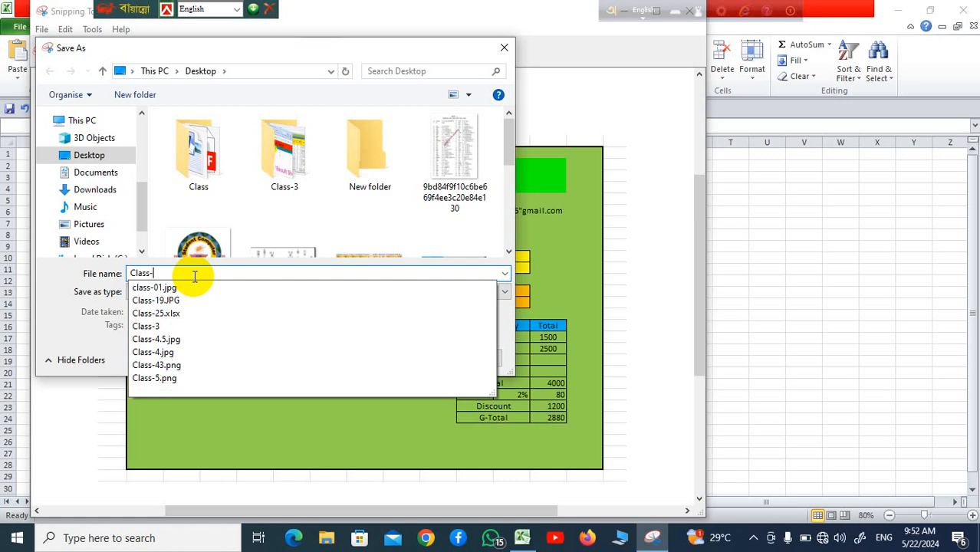
pyautogui.write('24')
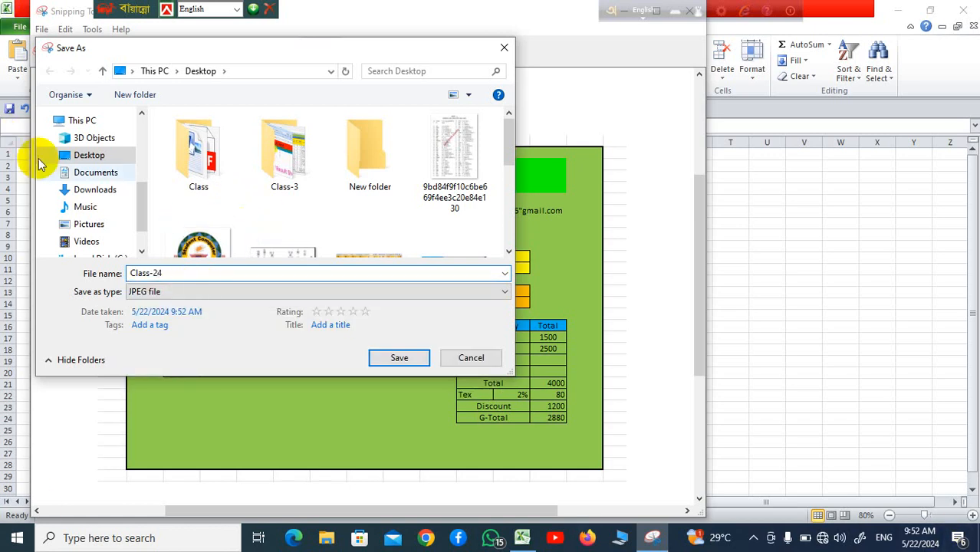
pyautogui.click(400, 358)
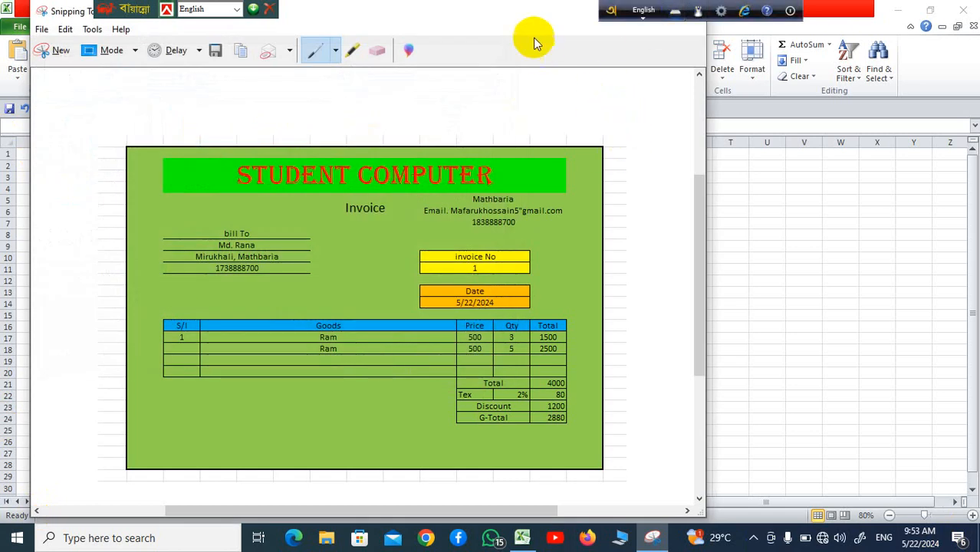
pyautogui.moveTo(530, 10); pyautogui.dragTo(546, 132)
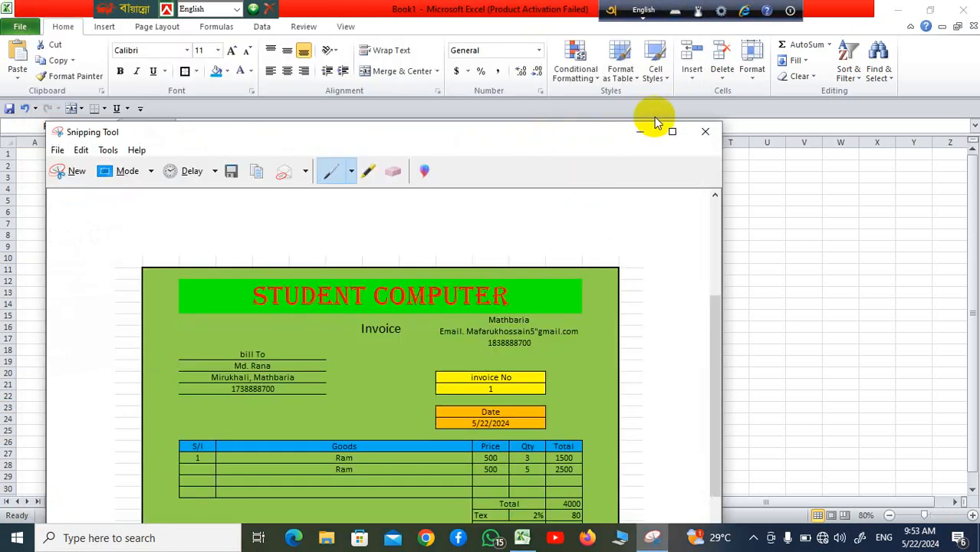
pyautogui.click(704, 131)
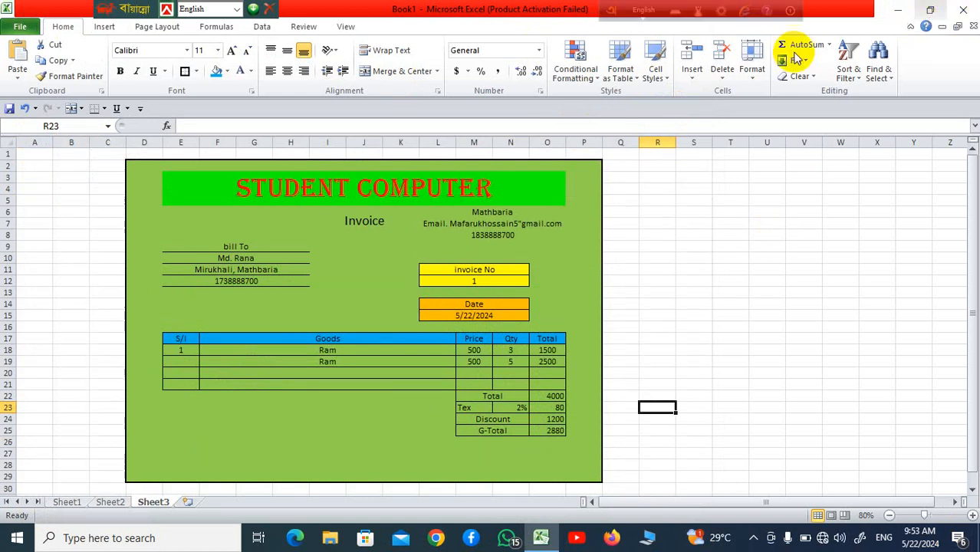
# Step: Cancel the Save As dialog and exit Excel, discarding the Book1 changes with Don't Save
pyautogui.click(16, 542)
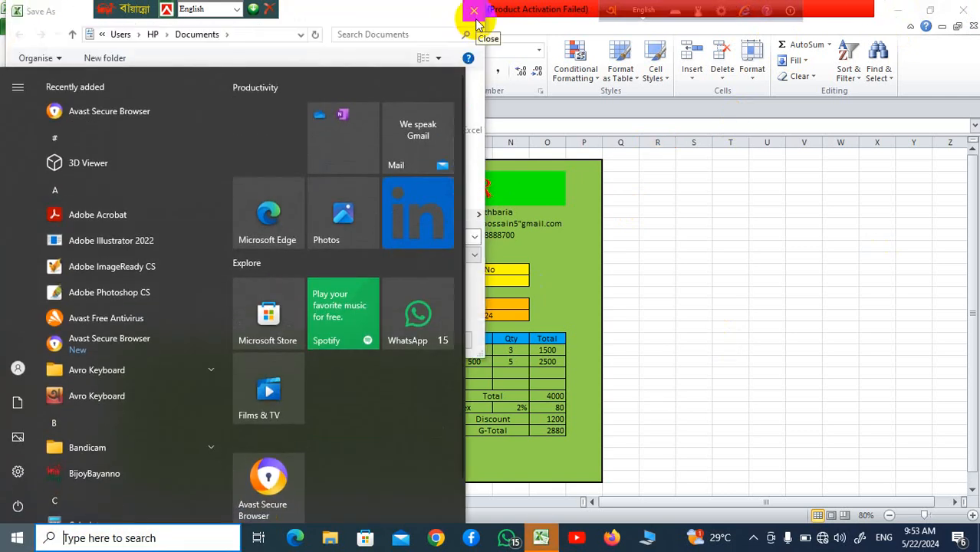
pyautogui.click(968, 14)
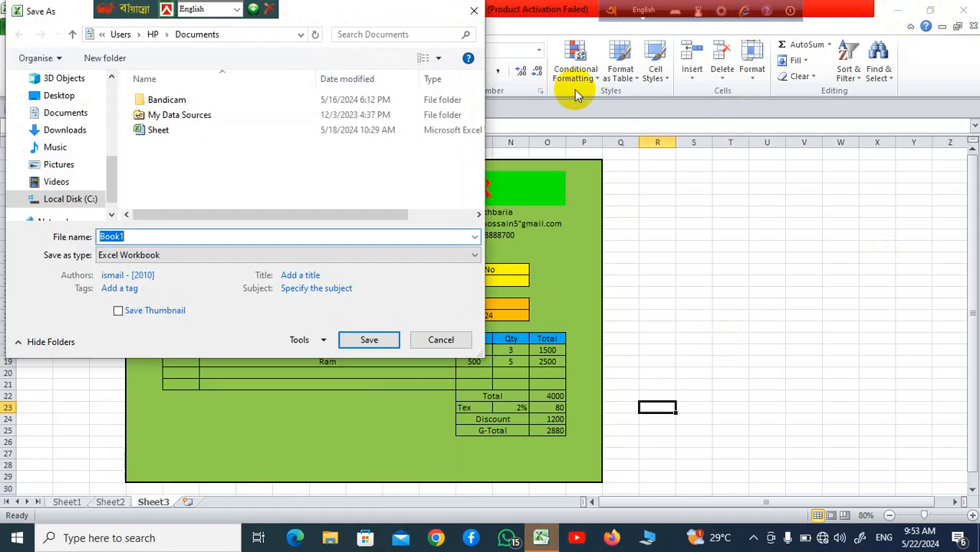
pyautogui.click(478, 11)
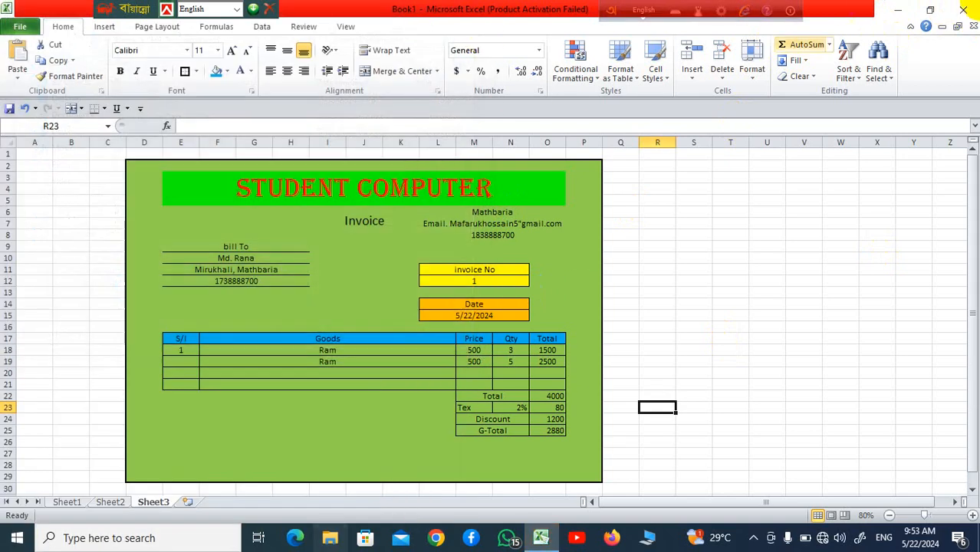
pyautogui.click(967, 11)
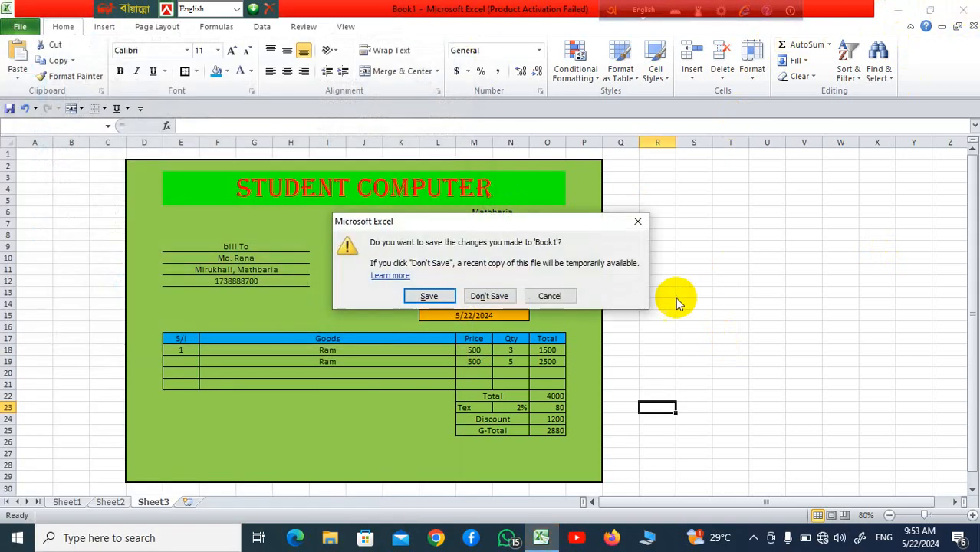
pyautogui.click(490, 293)
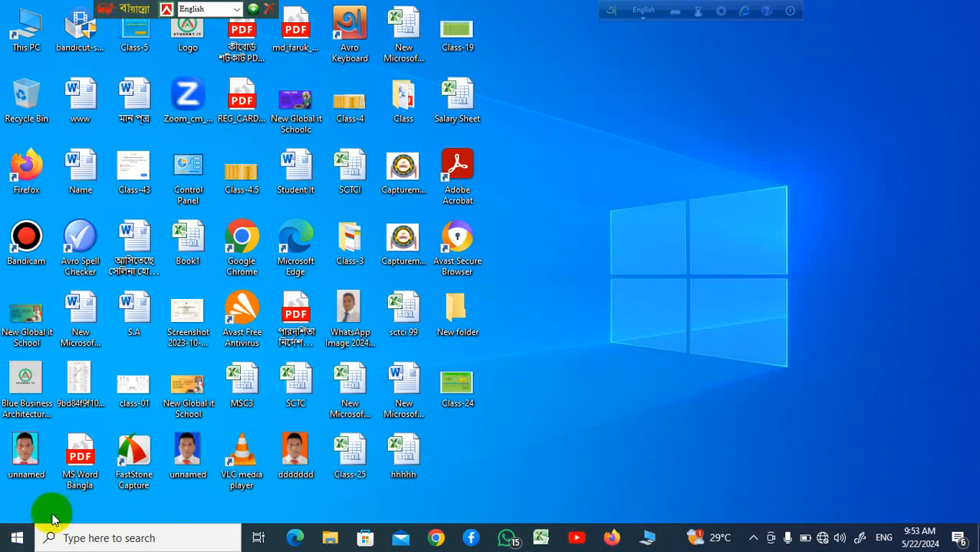